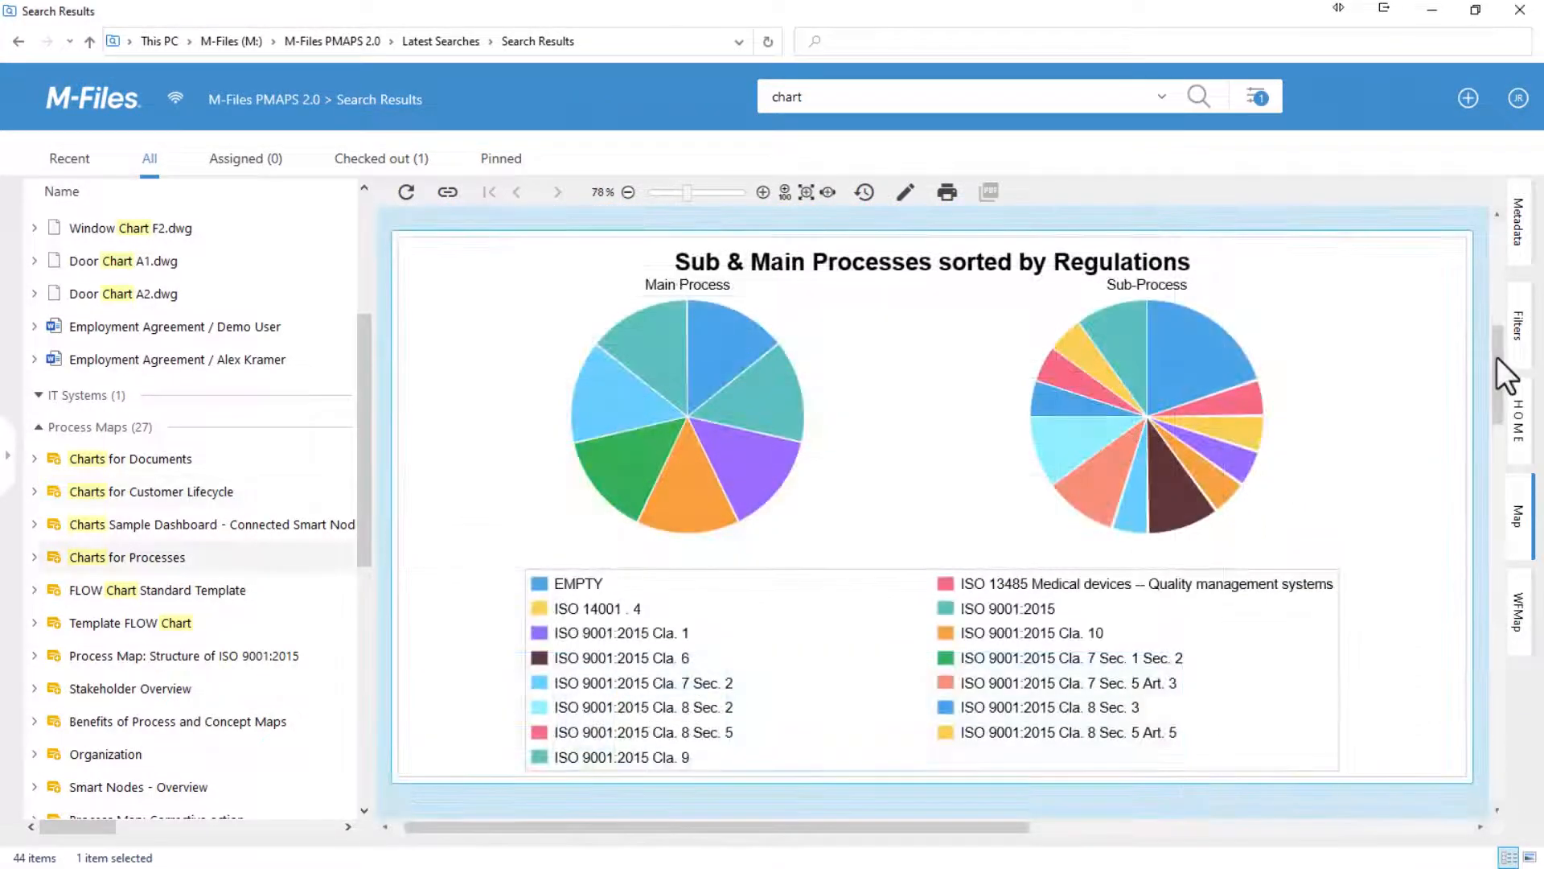
- Scroll the search preview through the chart process maps down to Charts on Documents
drag(1498, 357, 1494, 452)
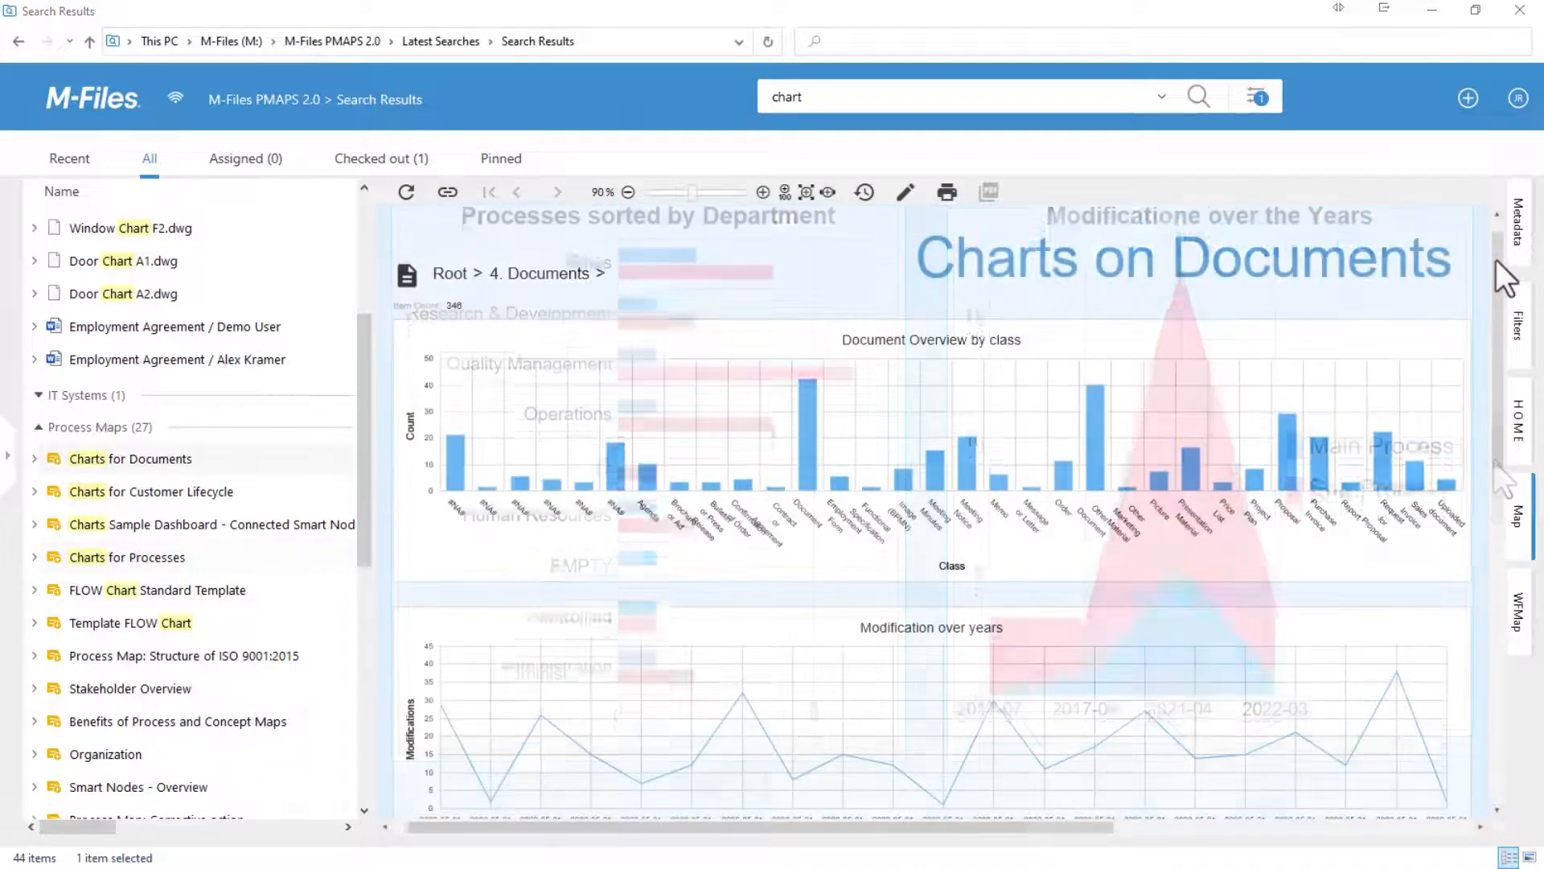
drag(1494, 267, 1499, 554)
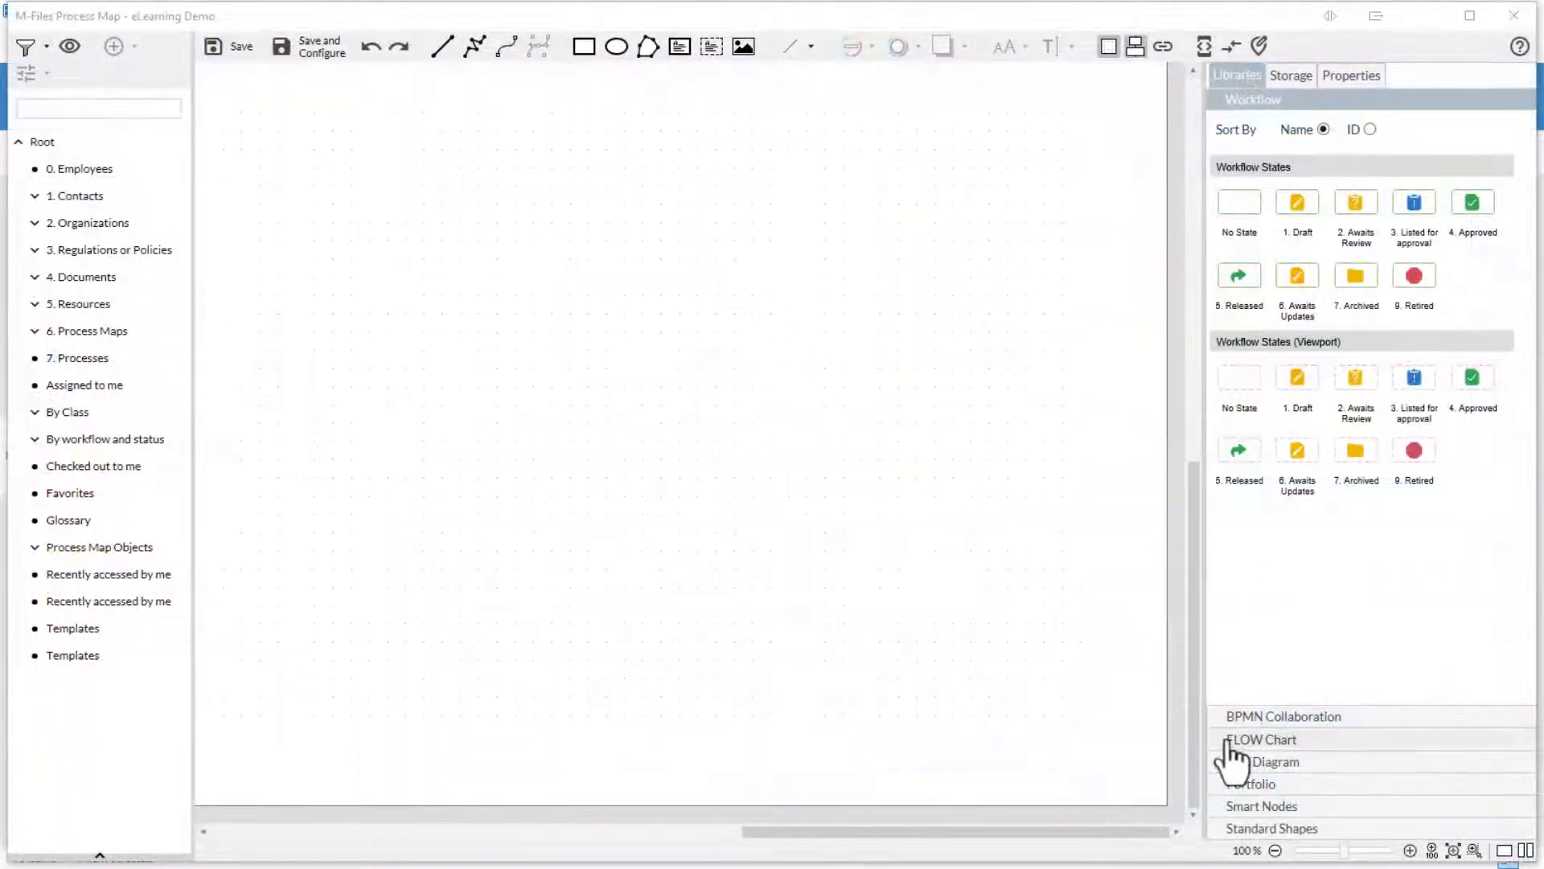
- Place the bar-chart Vault-View thumbnail from the Smart Nodes library onto the empty canvas
click(1262, 806)
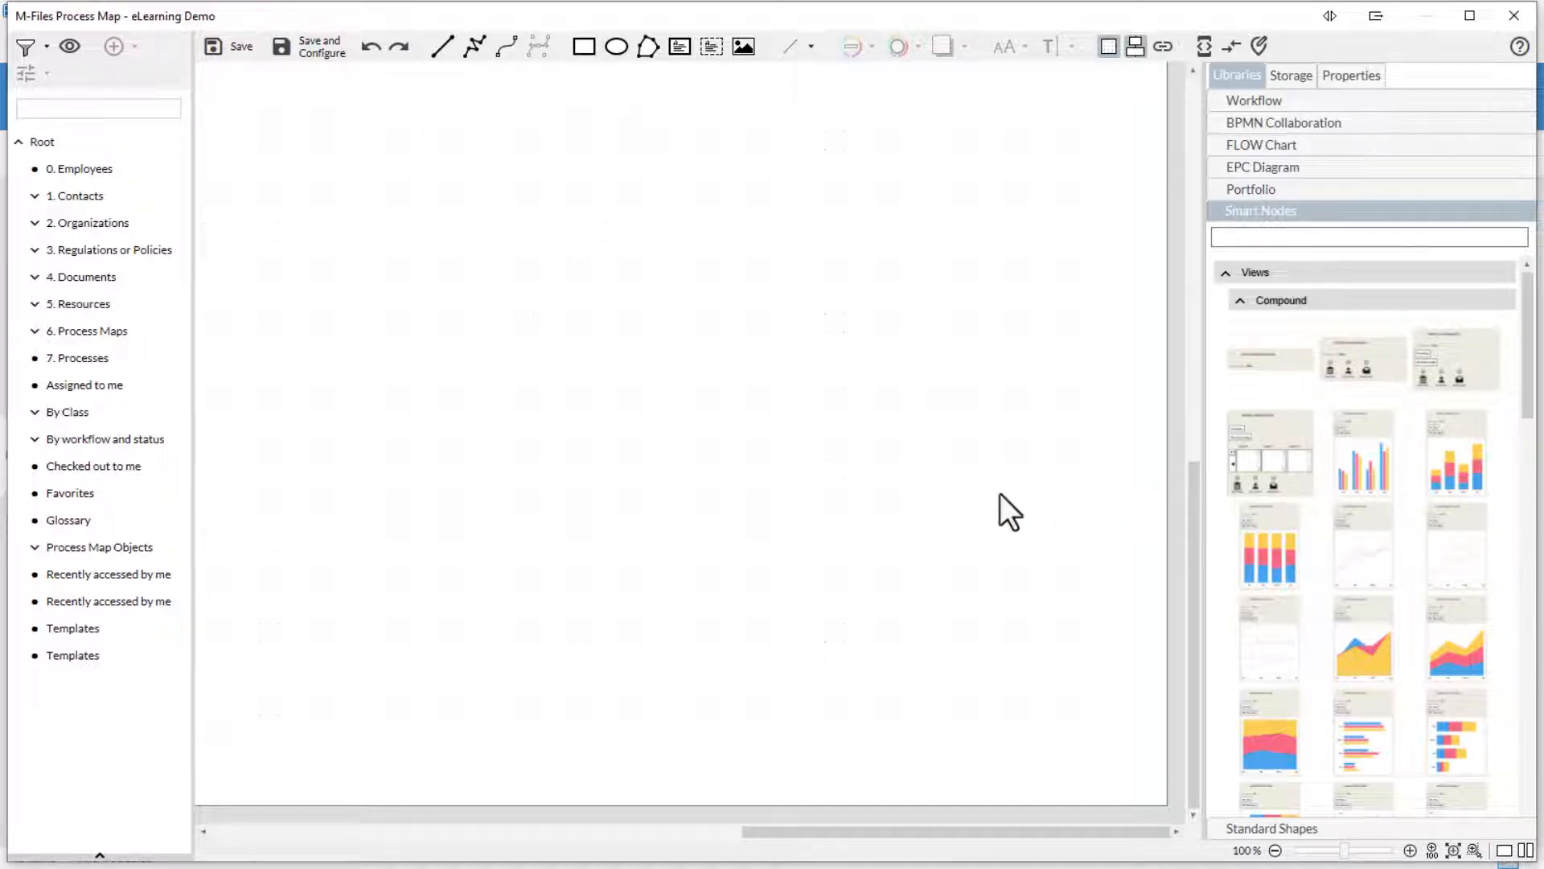
drag(698, 489, 629, 482)
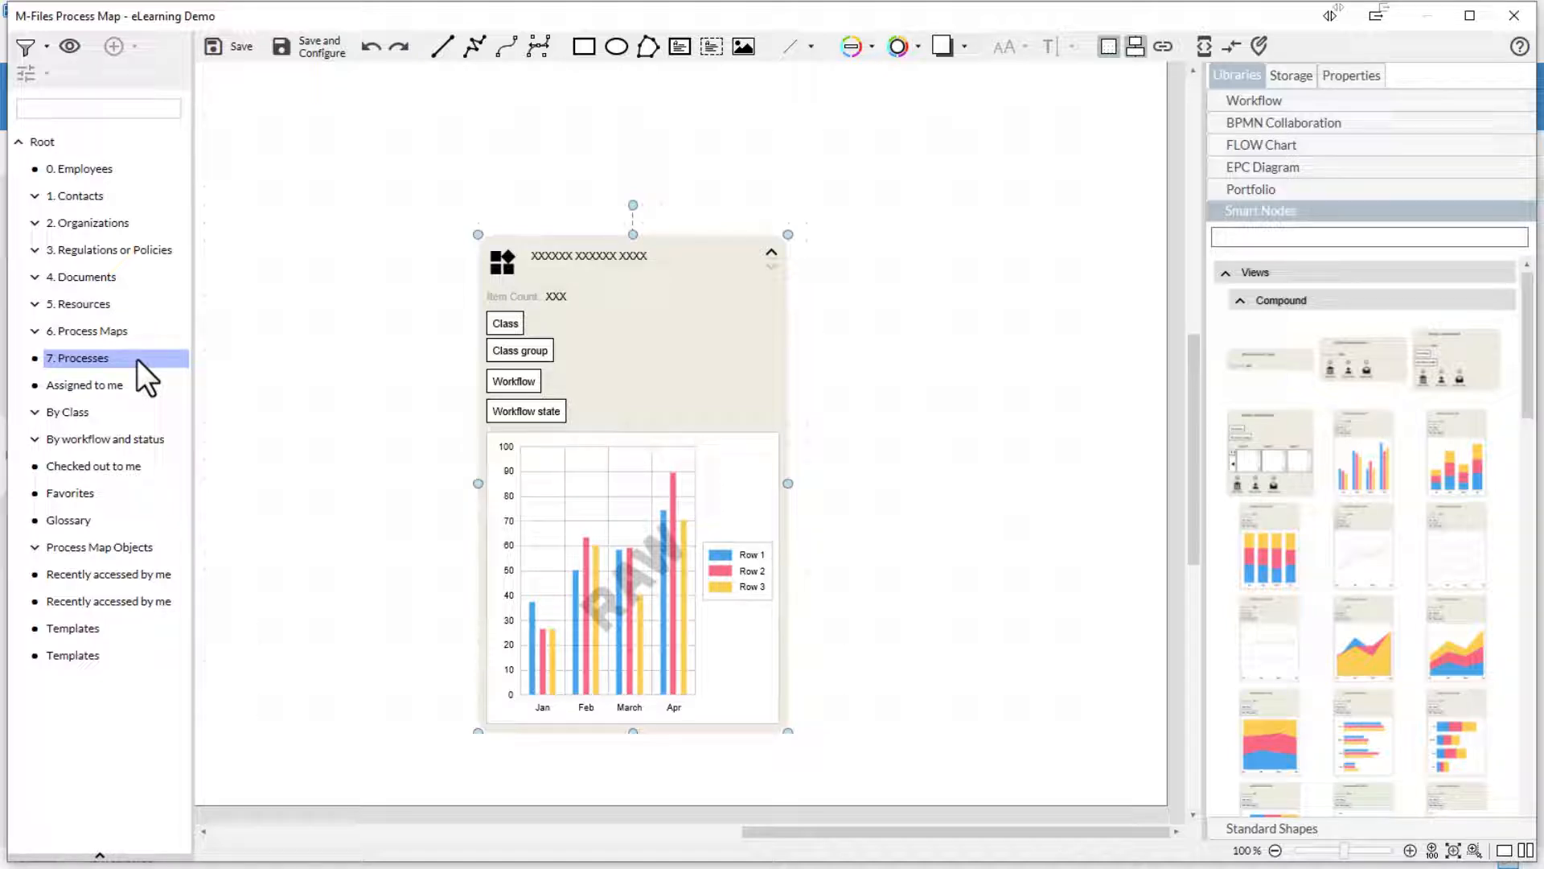
- Link the bar-chart node to 7. Processes, add a Chart Pies node beside it, and reposition the bar node
drag(137, 359, 602, 403)
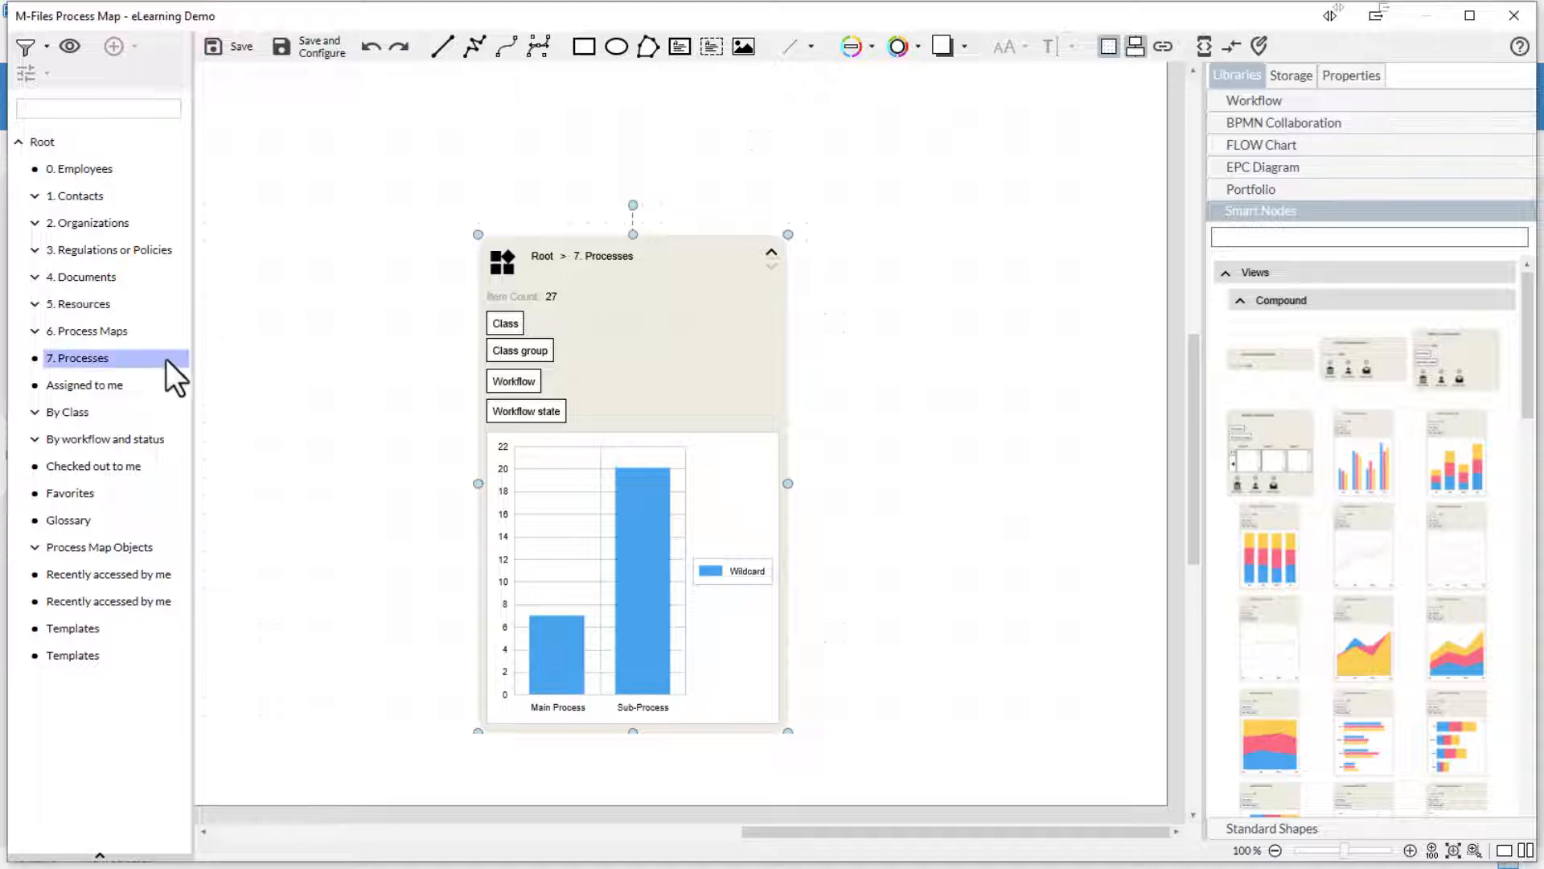
drag(148, 355, 929, 413)
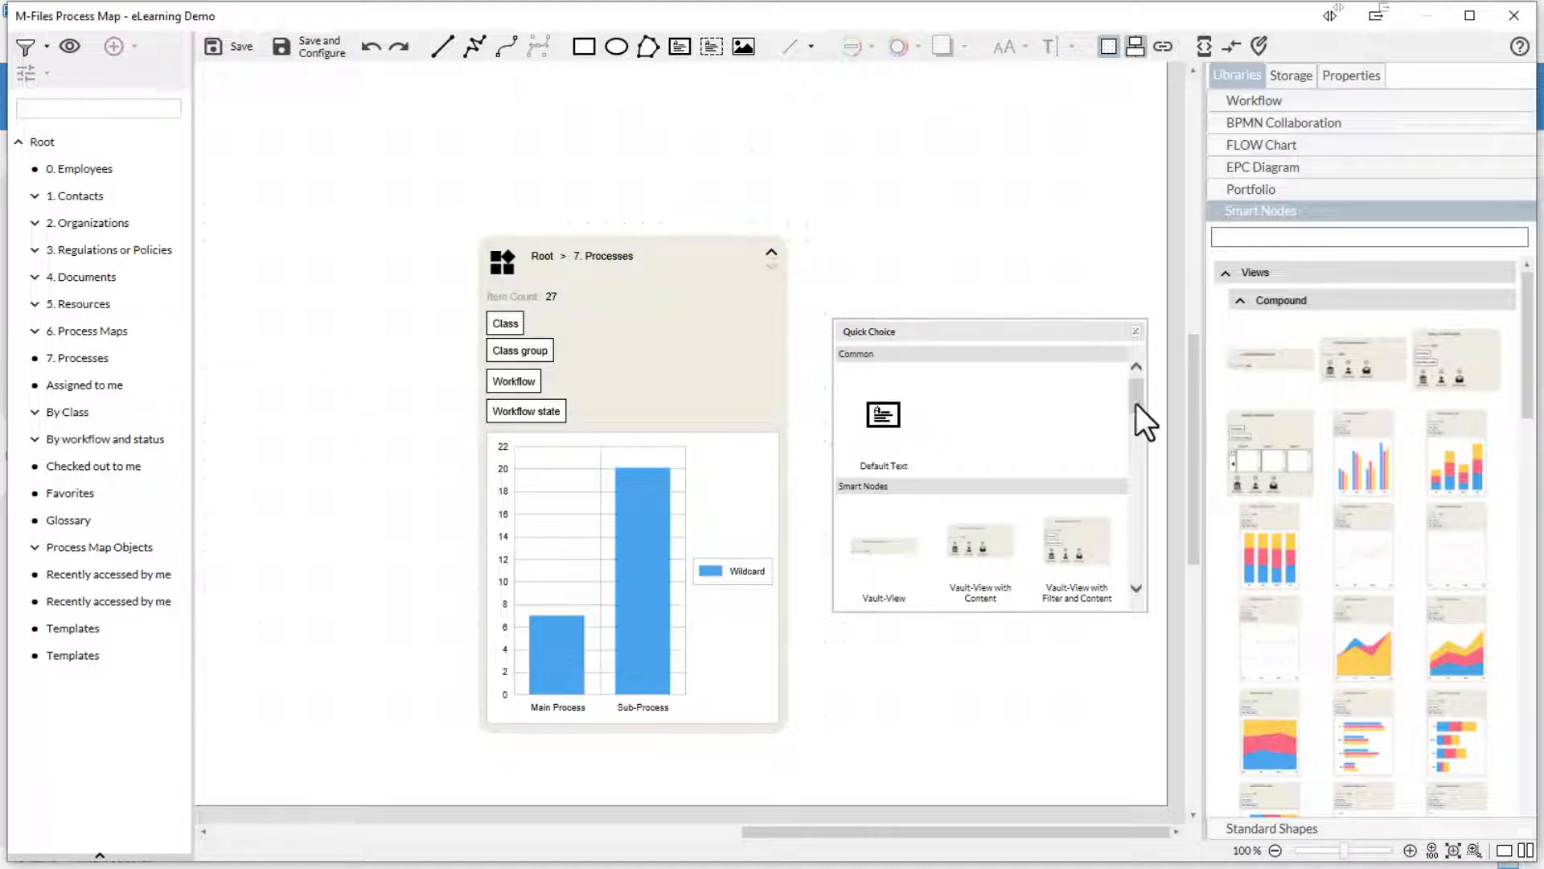
drag(1136, 403, 1126, 512)
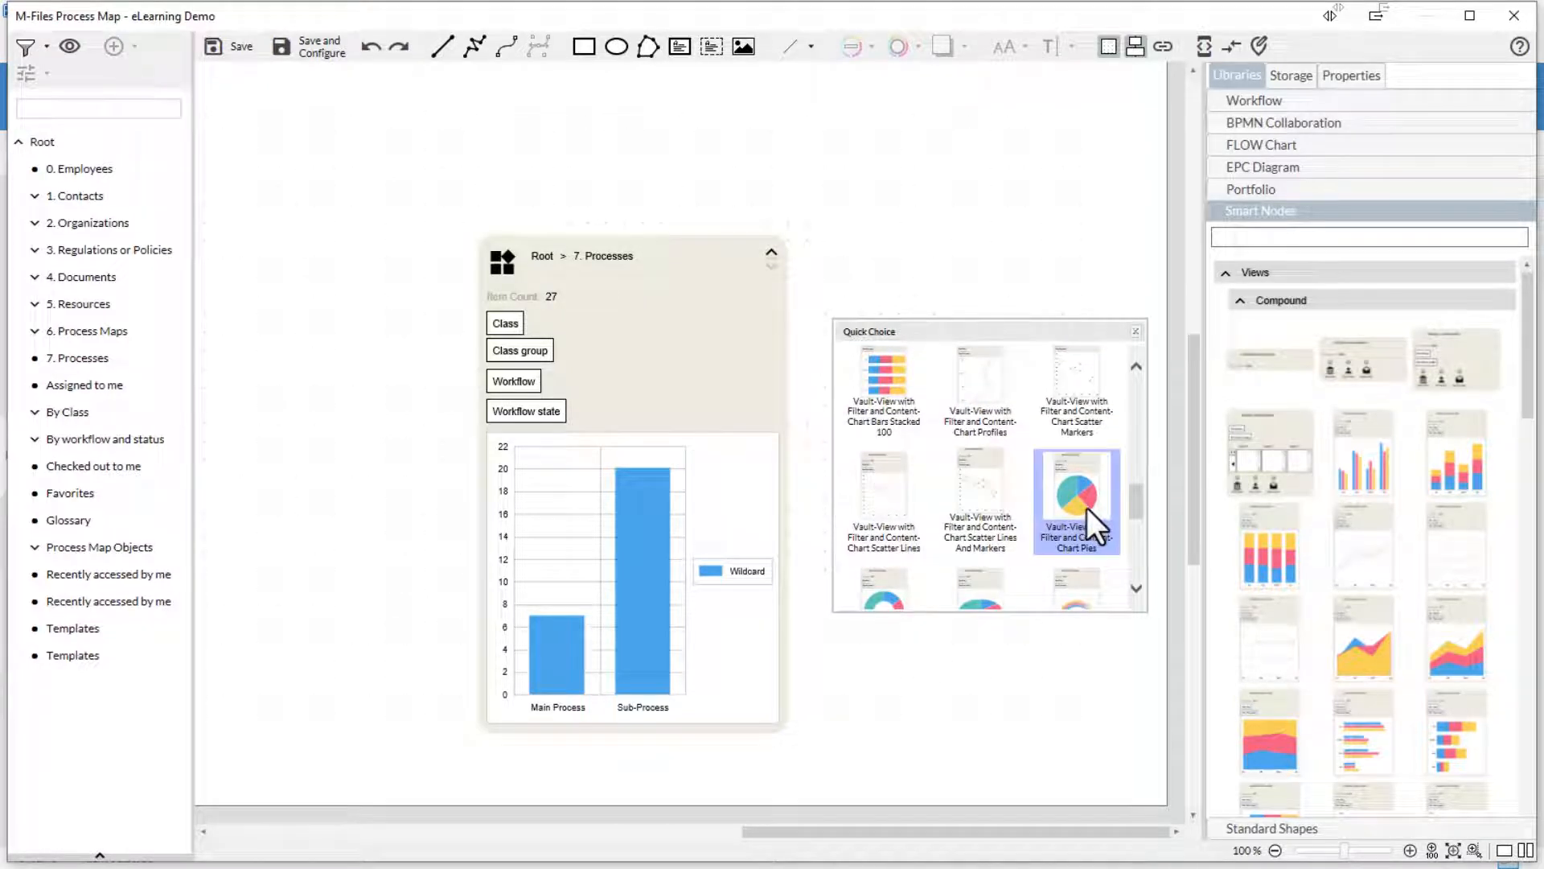
click(1087, 508)
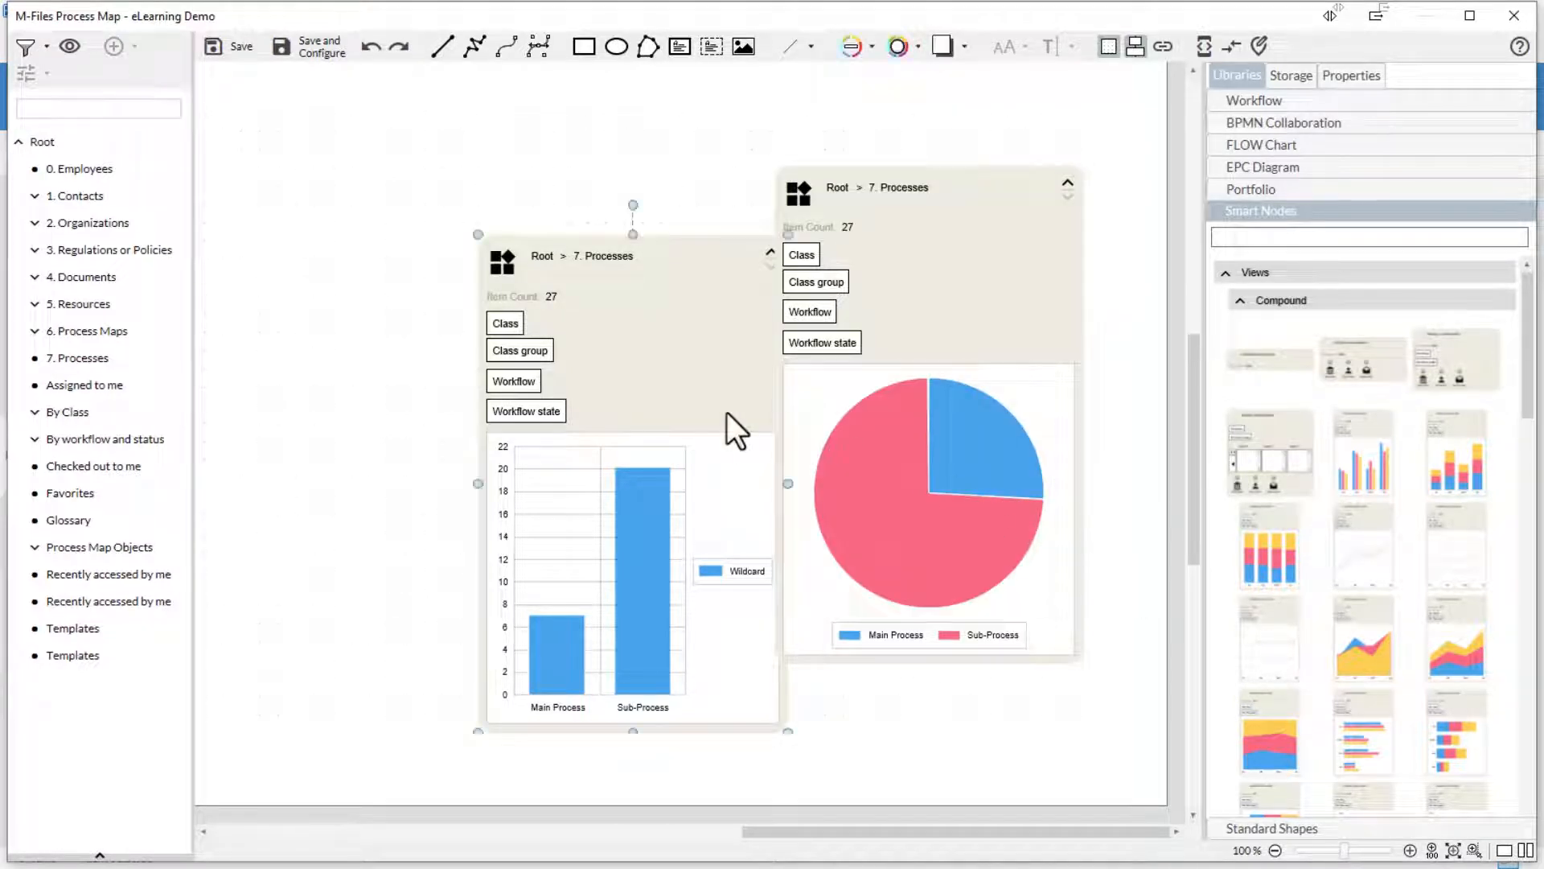
drag(699, 390, 646, 329)
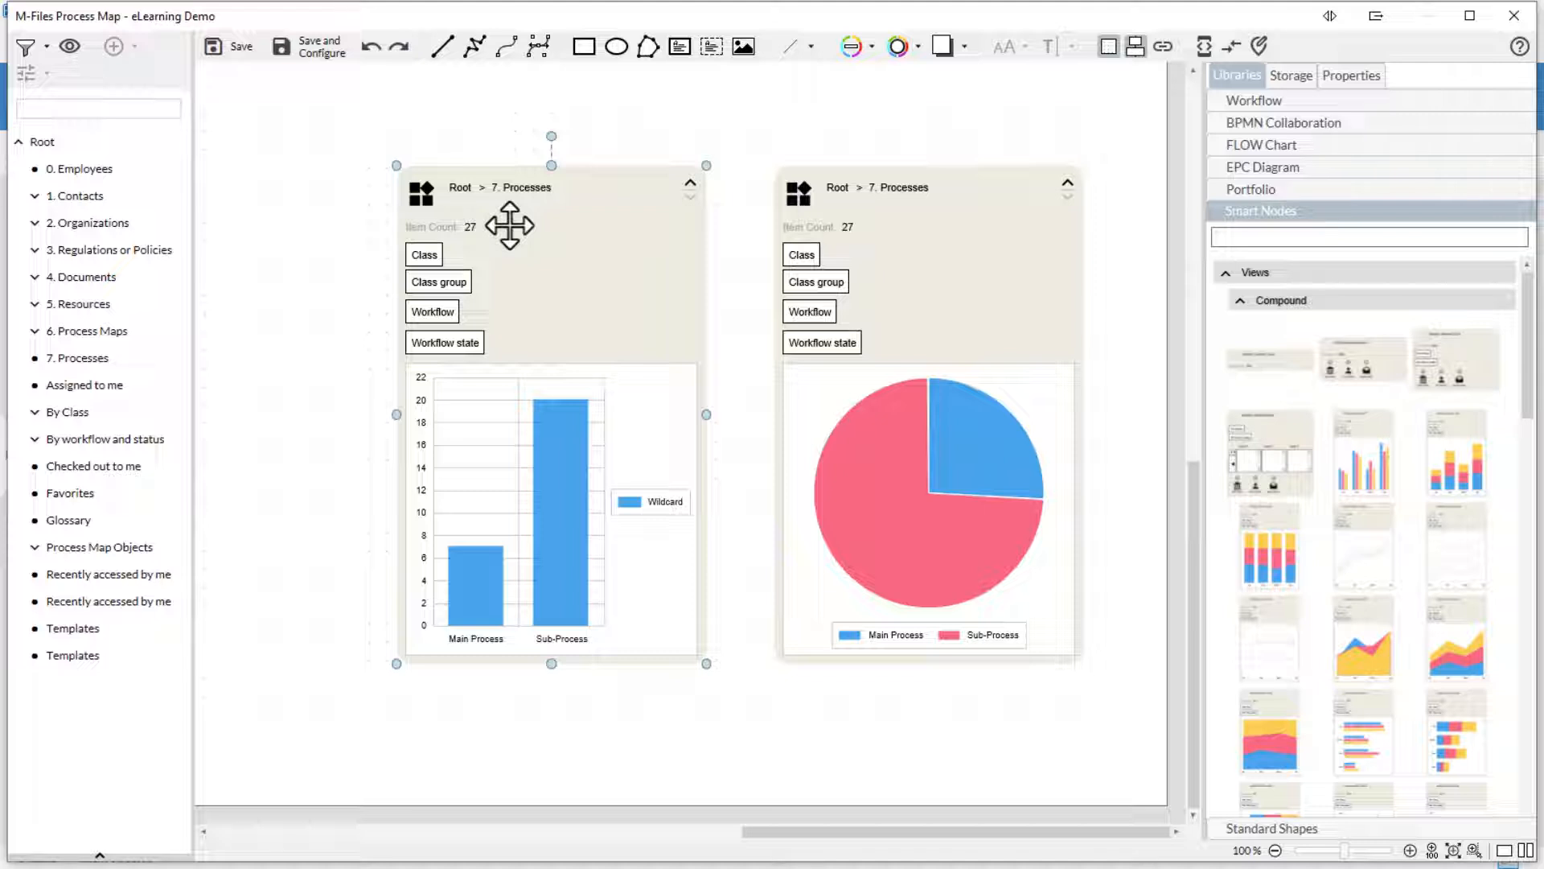
- Collapse and re-expand the bar-chart node, select it, and view its Properties
click(691, 185)
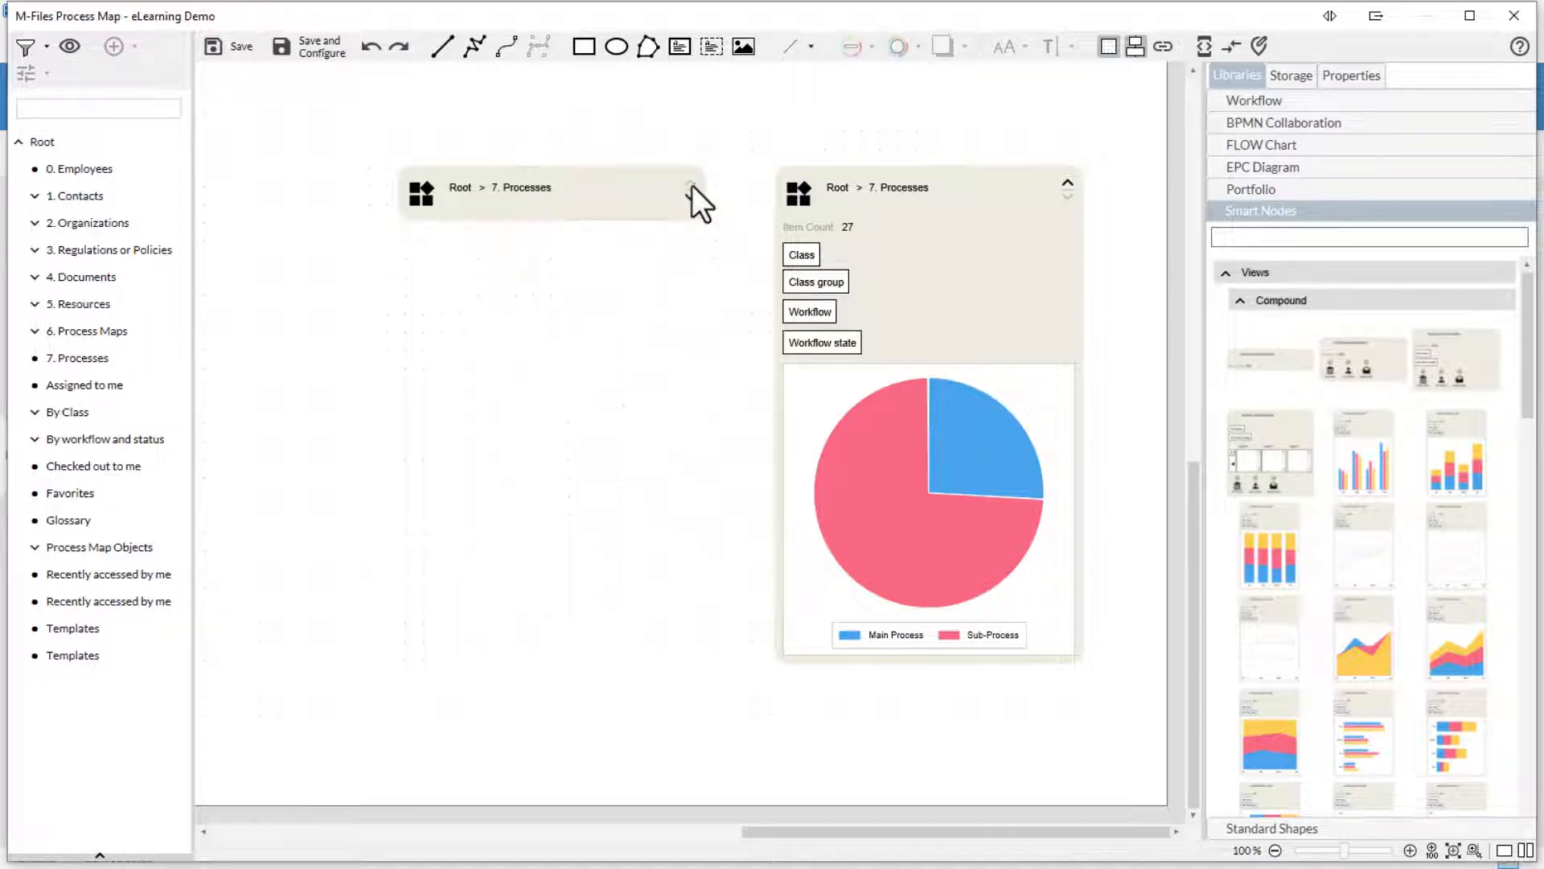
click(689, 196)
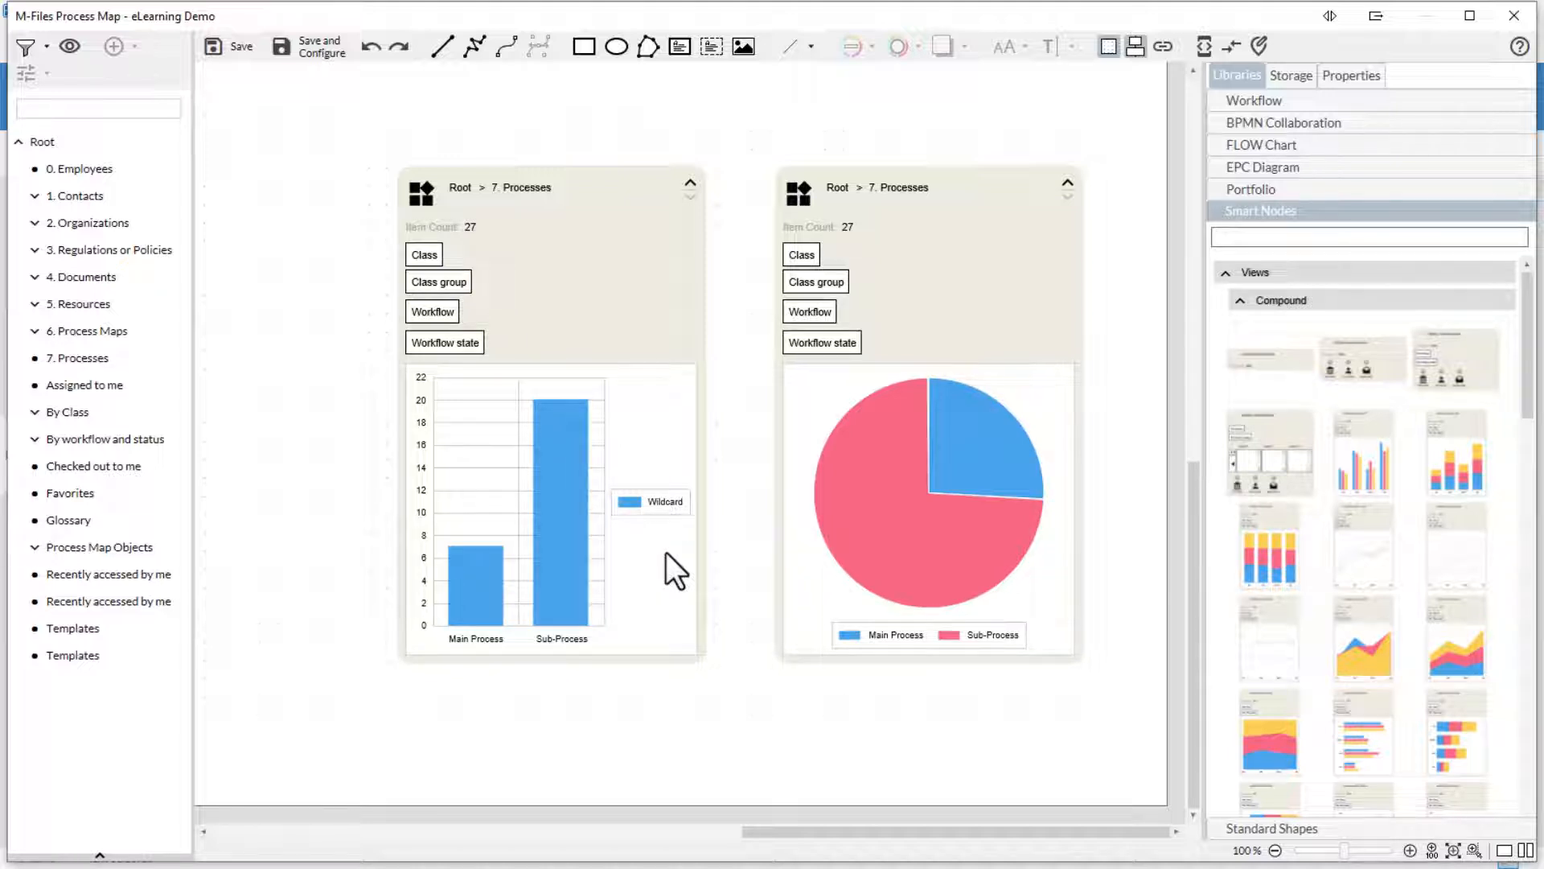
click(649, 338)
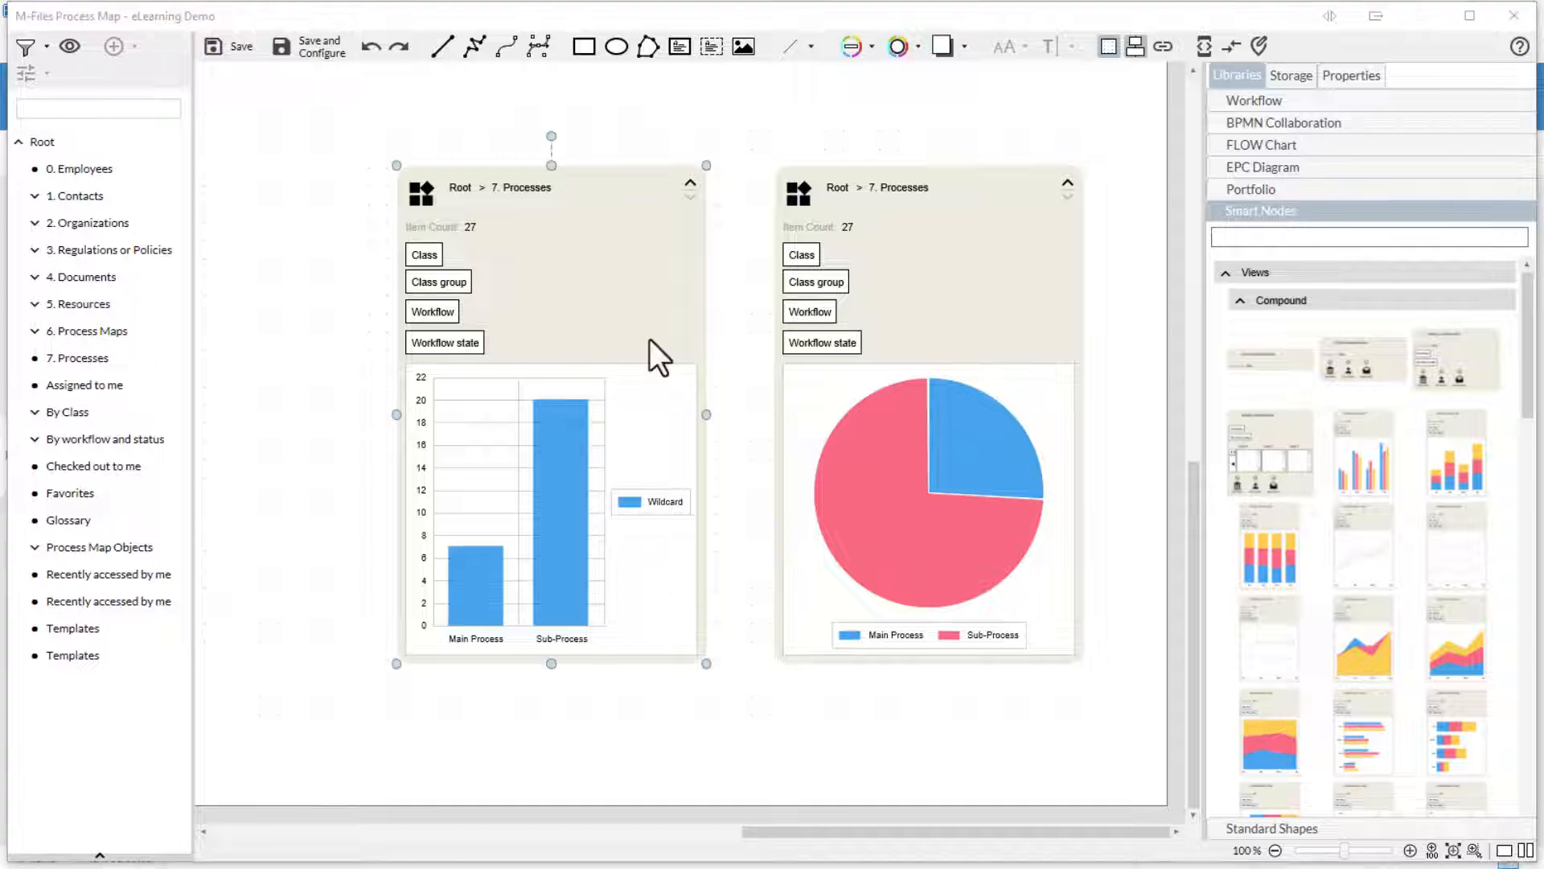
click(1334, 80)
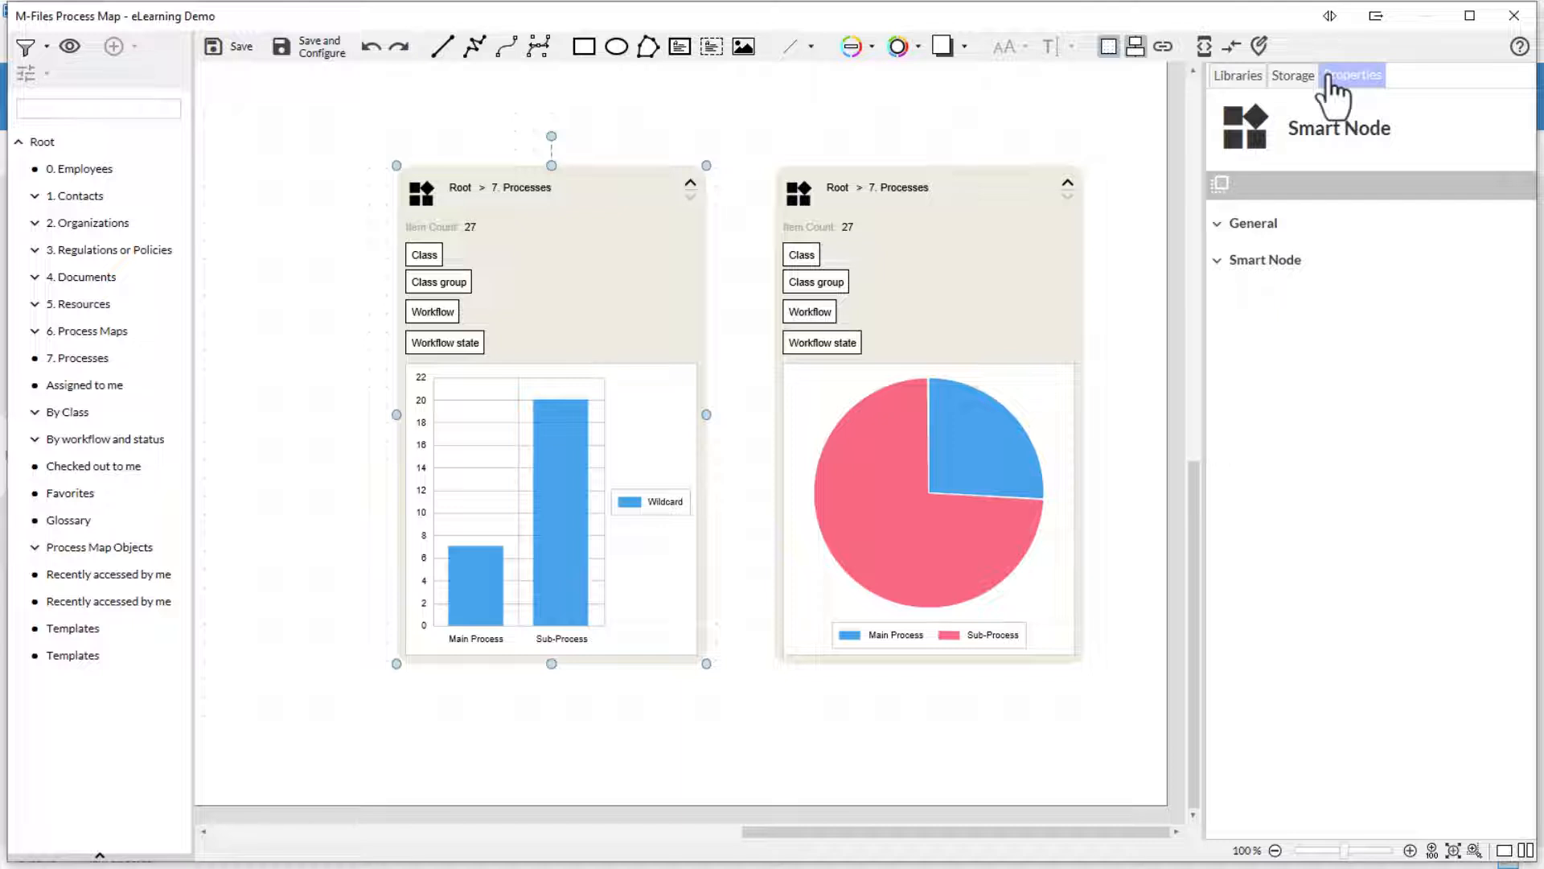
- Expand Smart Node > General and review the result limit choices without changing them
click(1218, 267)
click(1230, 299)
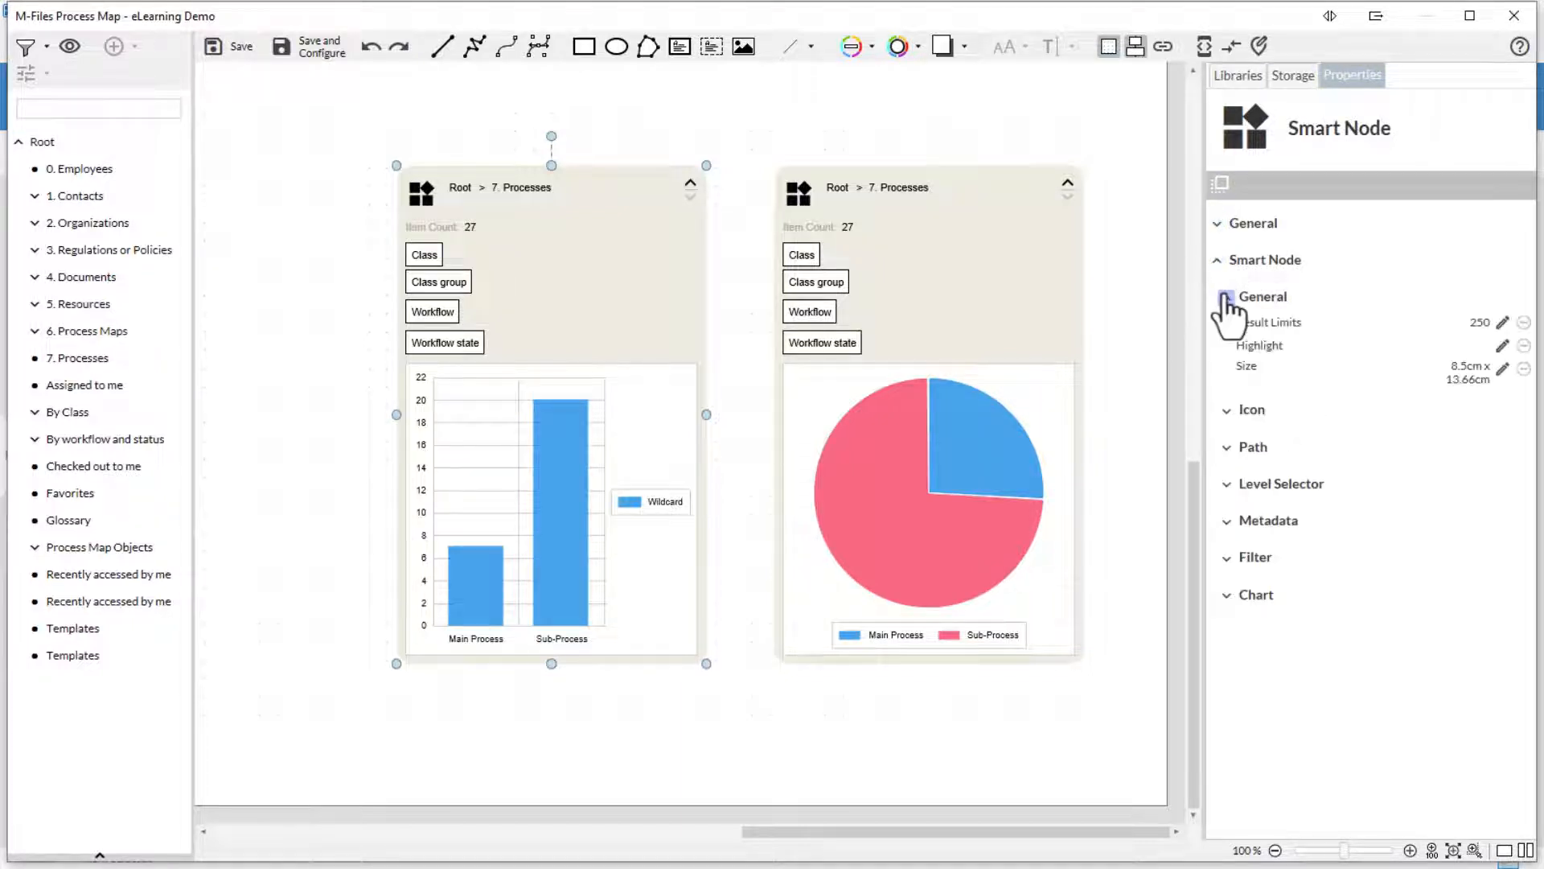
click(1503, 323)
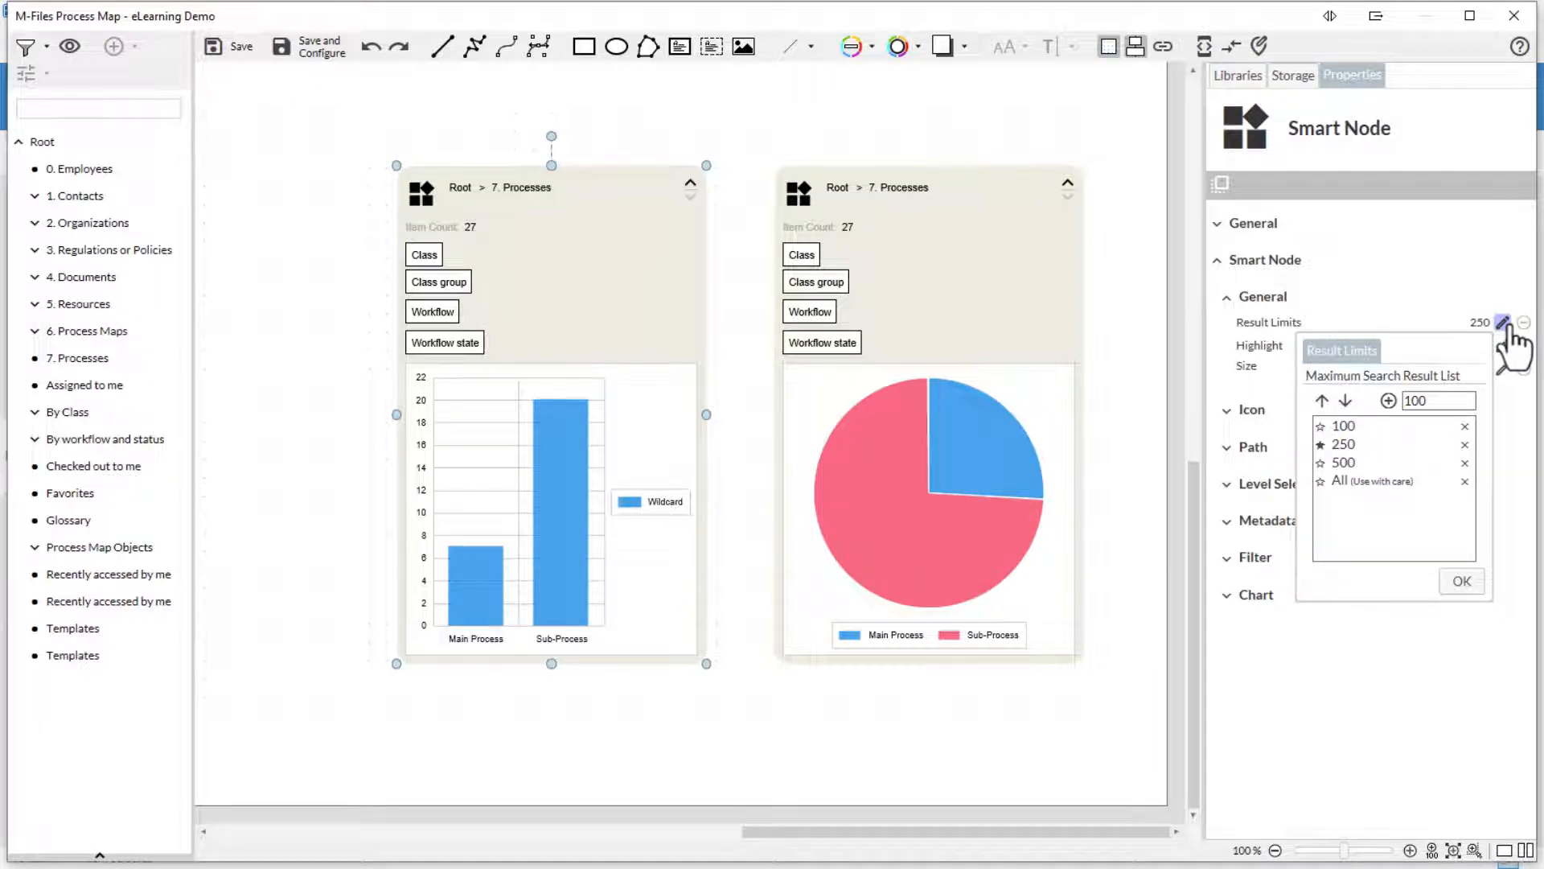
click(1507, 325)
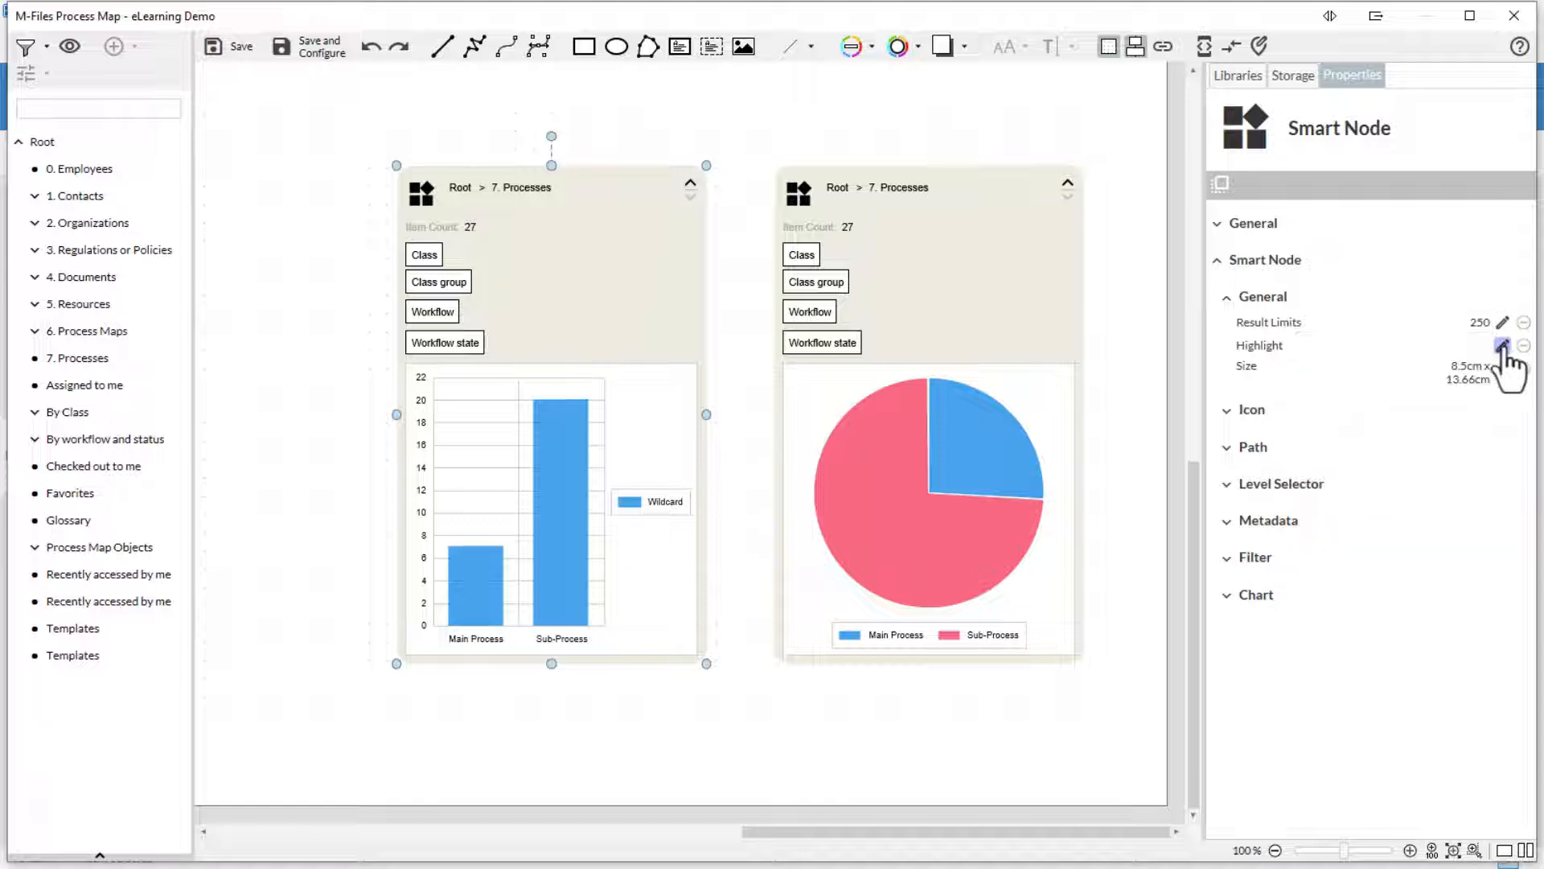
- Toggle the icon's Allow Reset option and review its icon picker and font style
click(1229, 410)
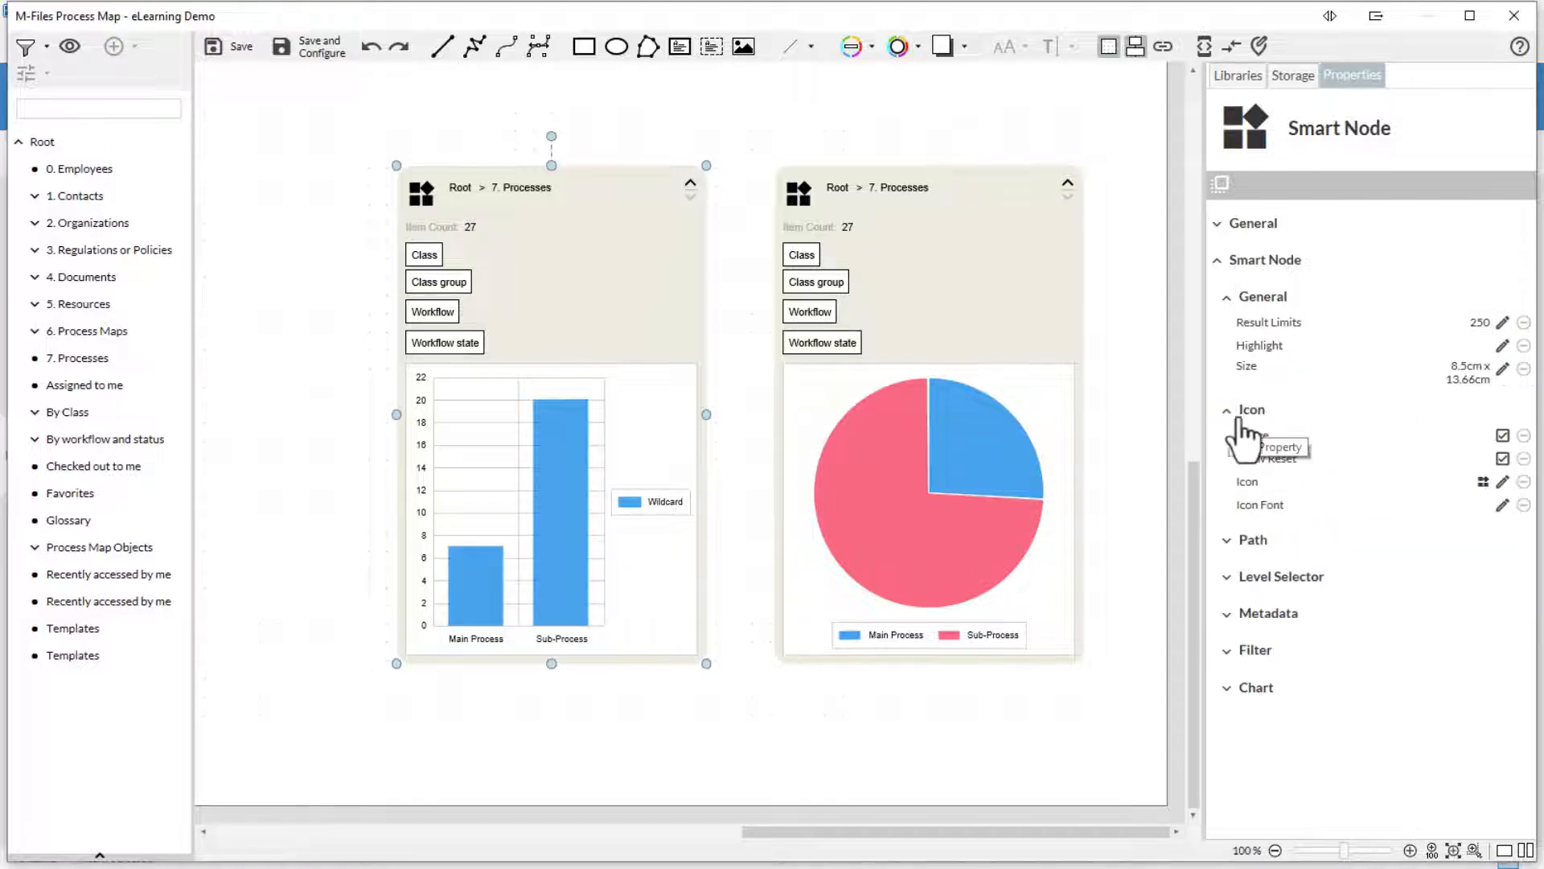
click(1501, 459)
click(1502, 481)
click(1502, 482)
click(1503, 505)
click(1503, 506)
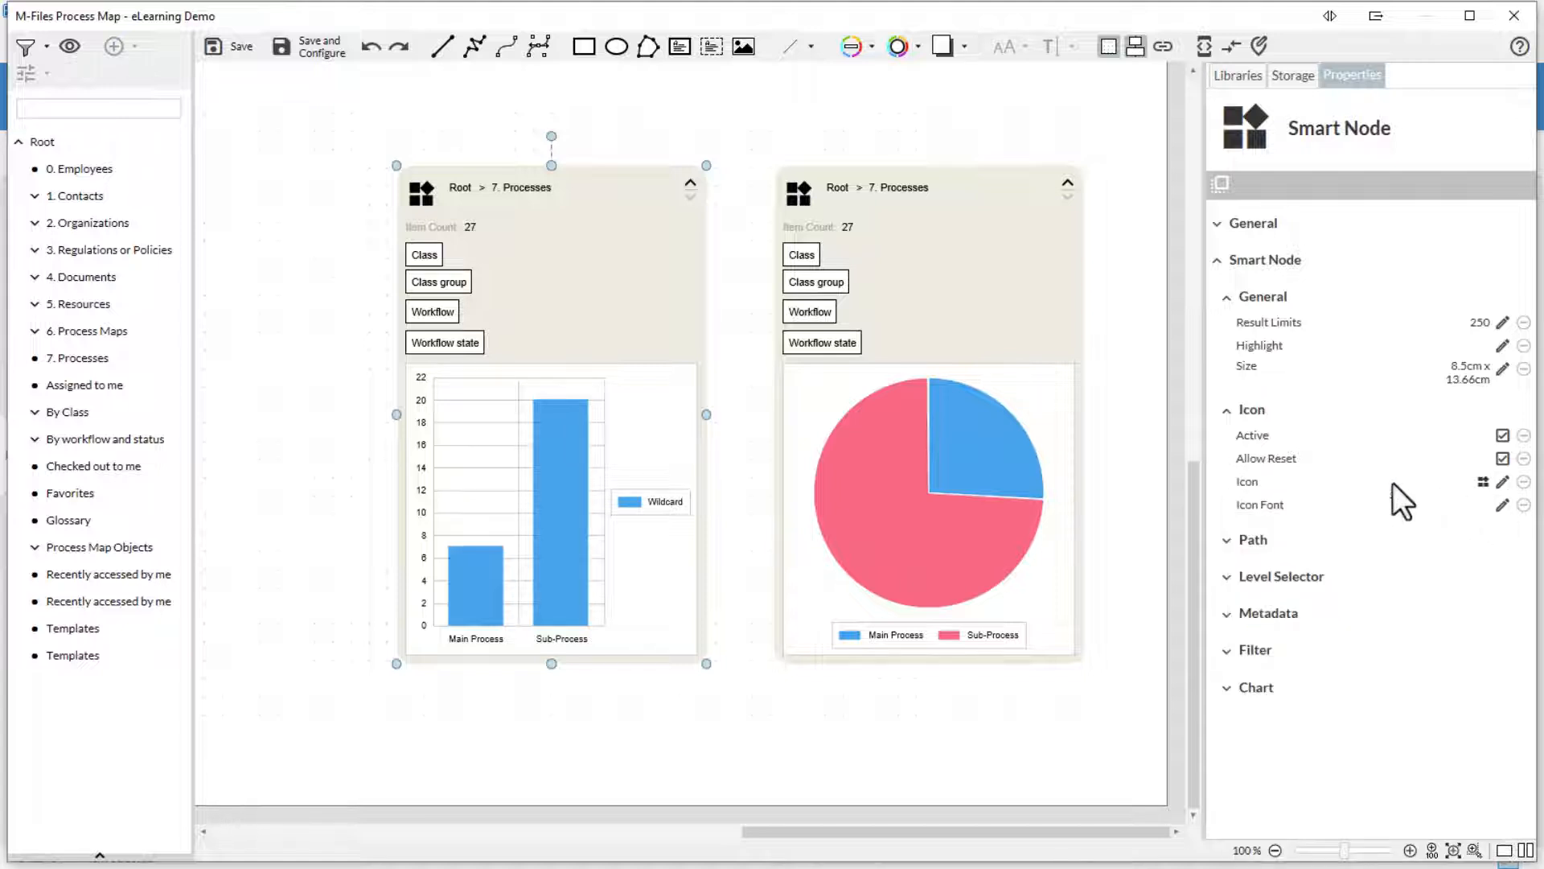
click(1227, 412)
- Enable the path with expand and jump allowed, keeping Same Window target and Levels Above -1
click(1226, 448)
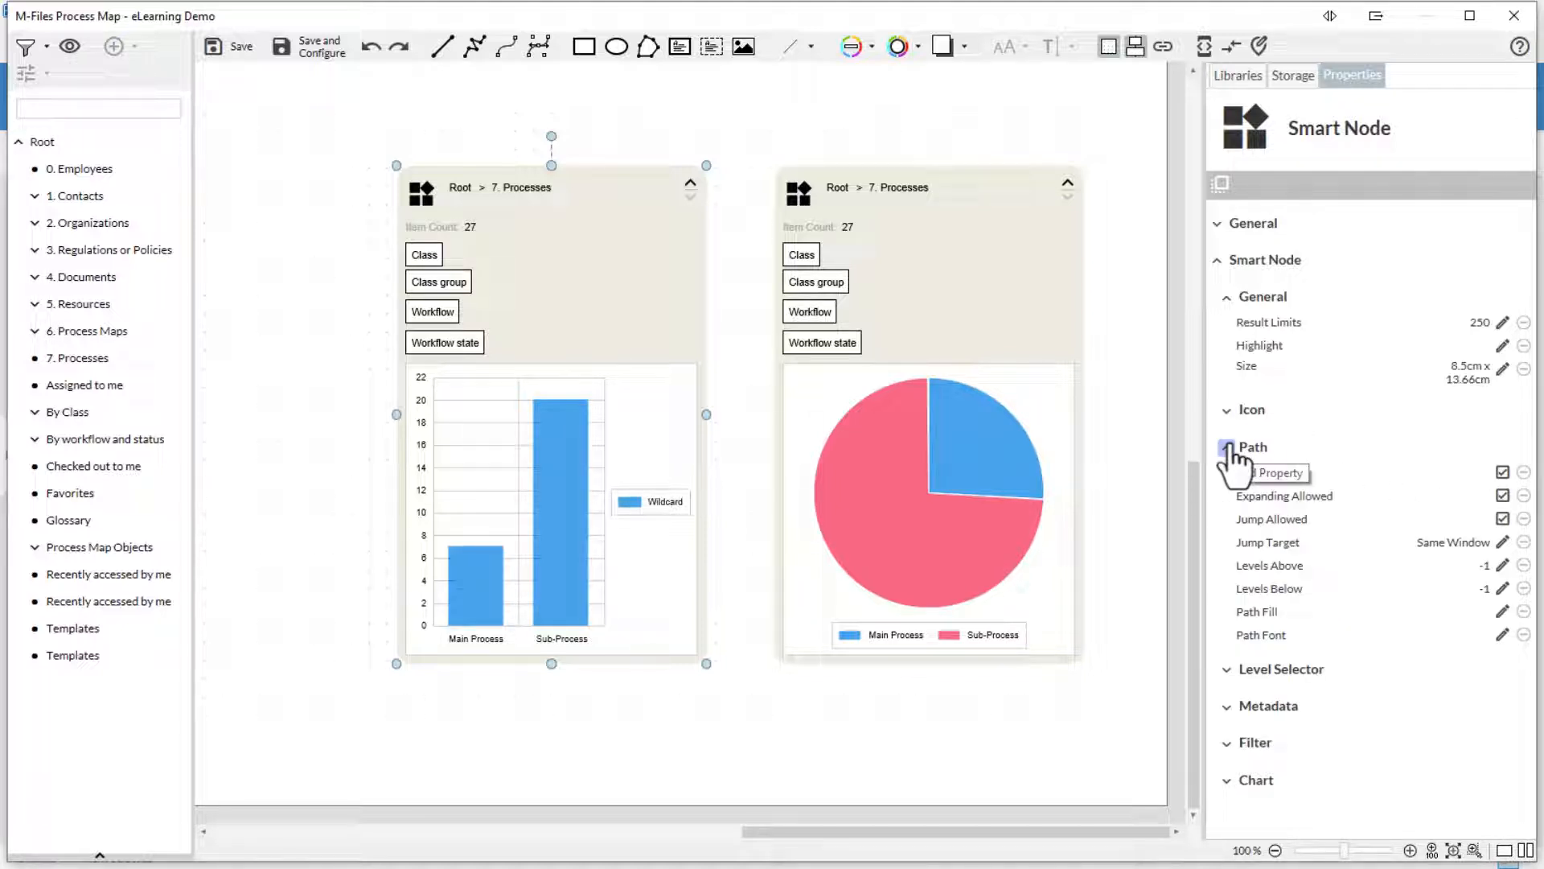
click(1503, 473)
click(1503, 496)
click(1503, 518)
click(1504, 543)
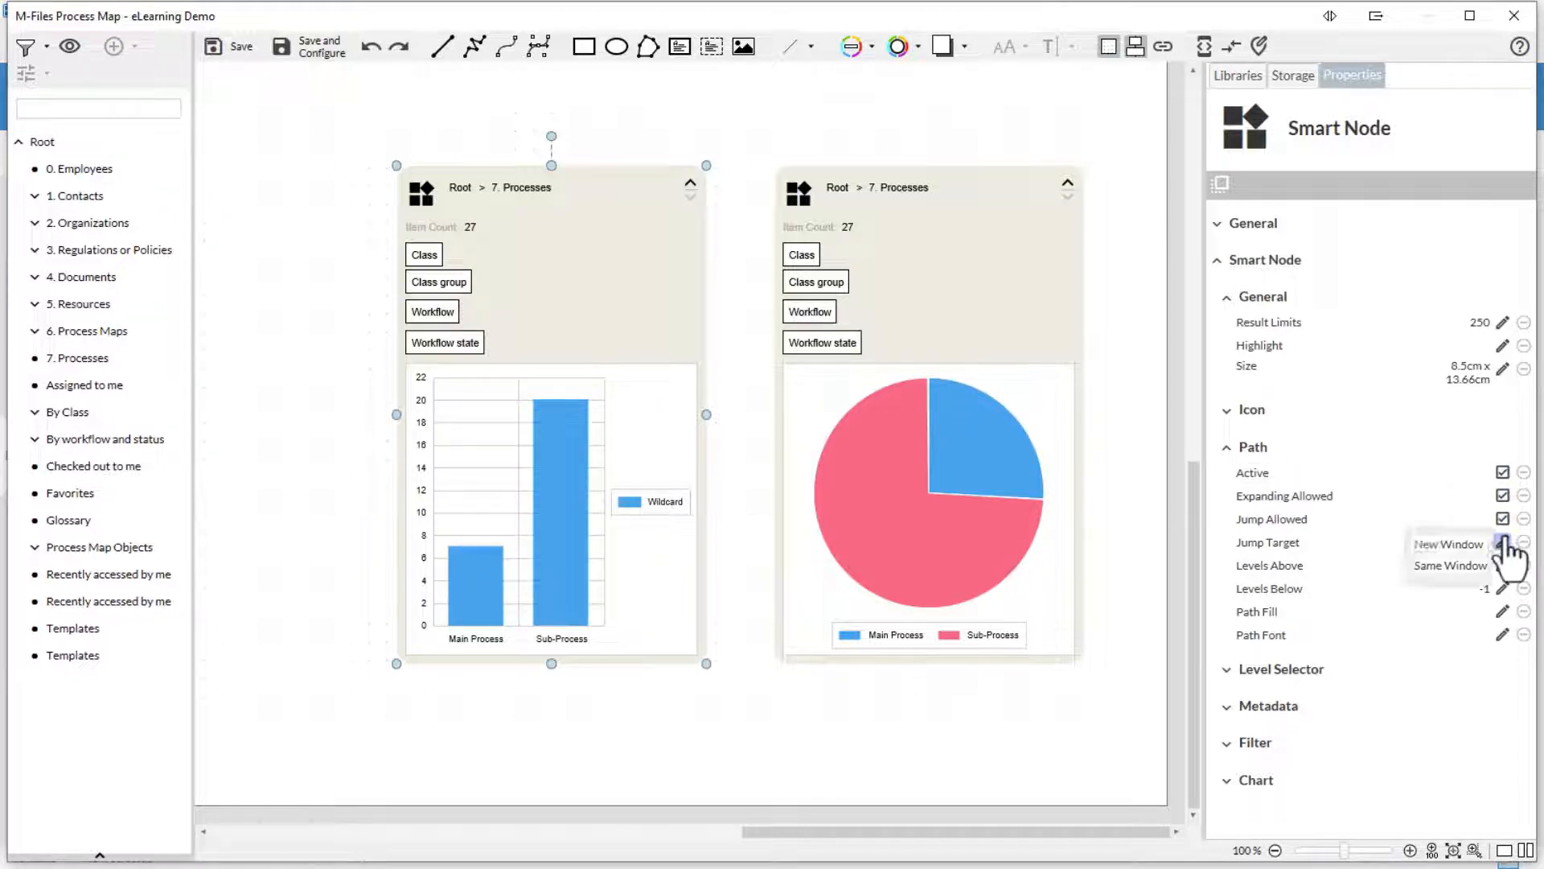
click(1505, 541)
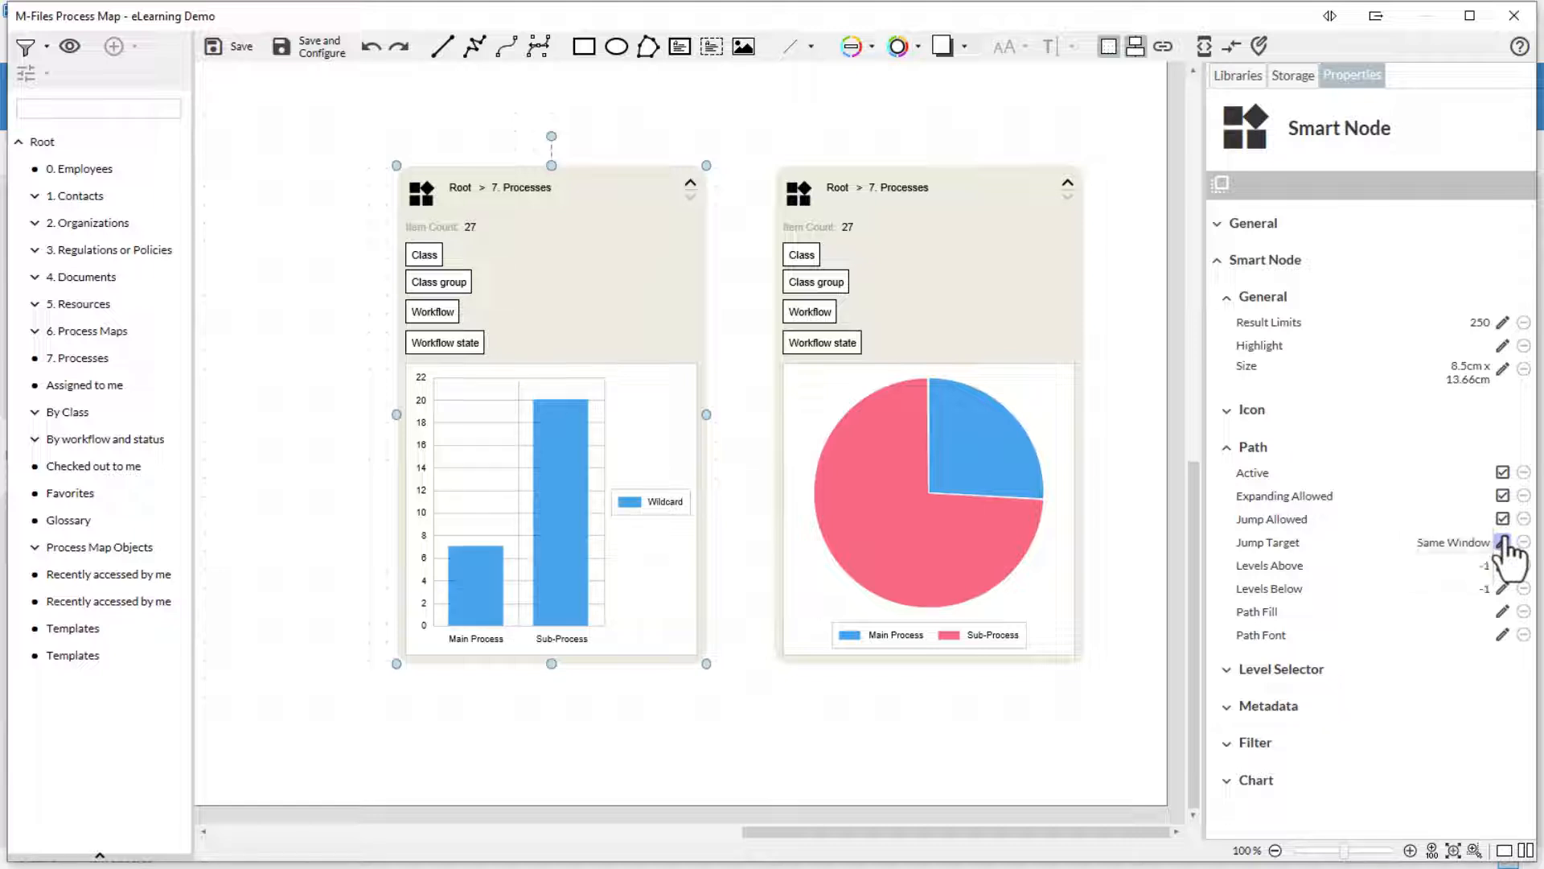
click(1504, 566)
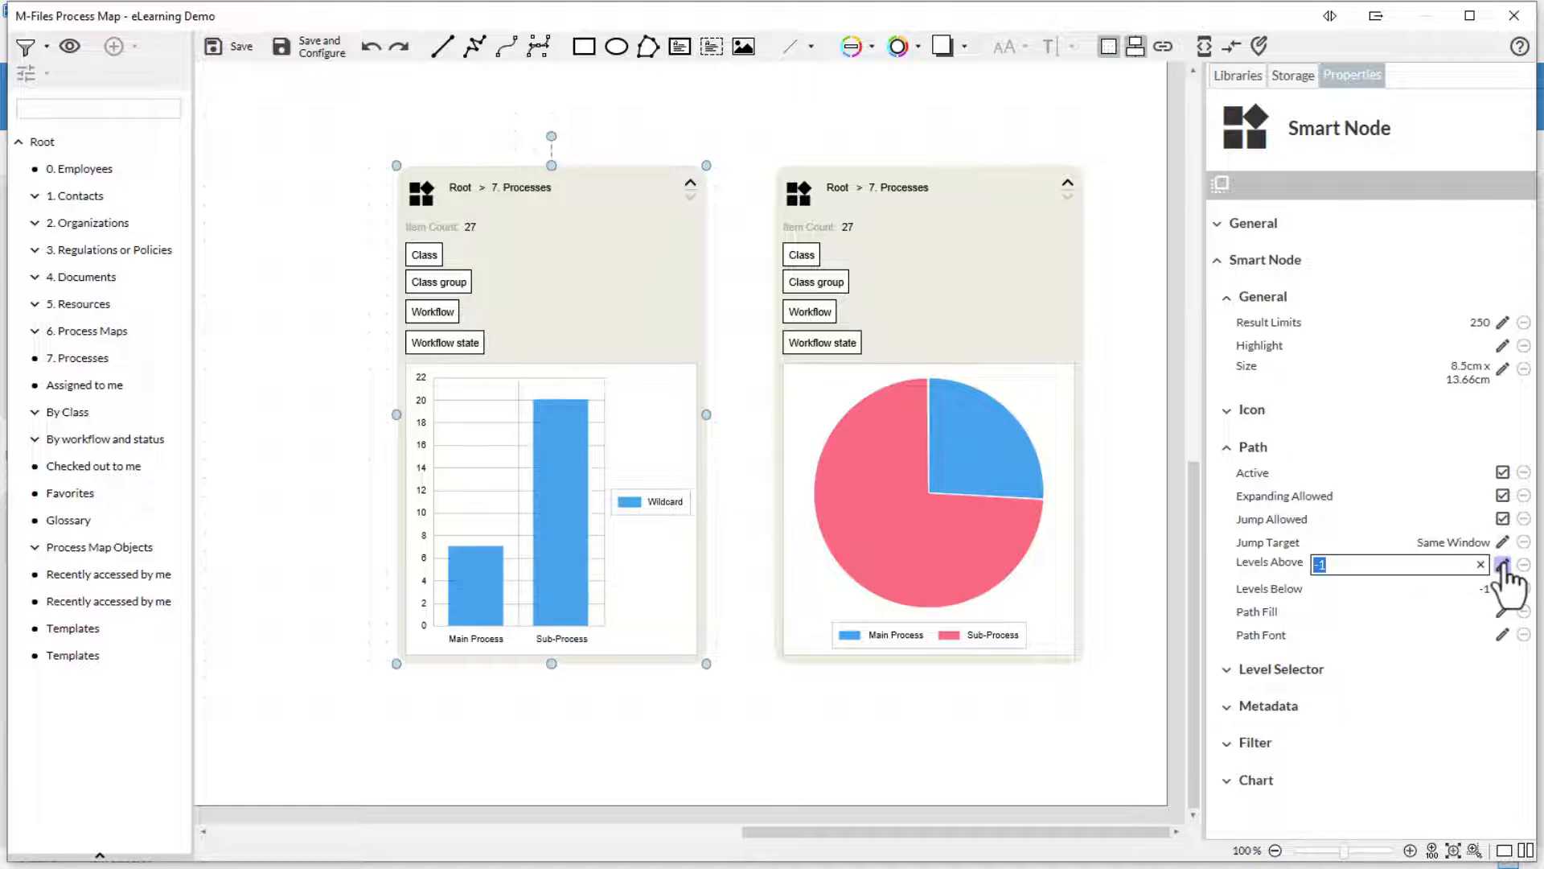
click(1505, 566)
click(1502, 611)
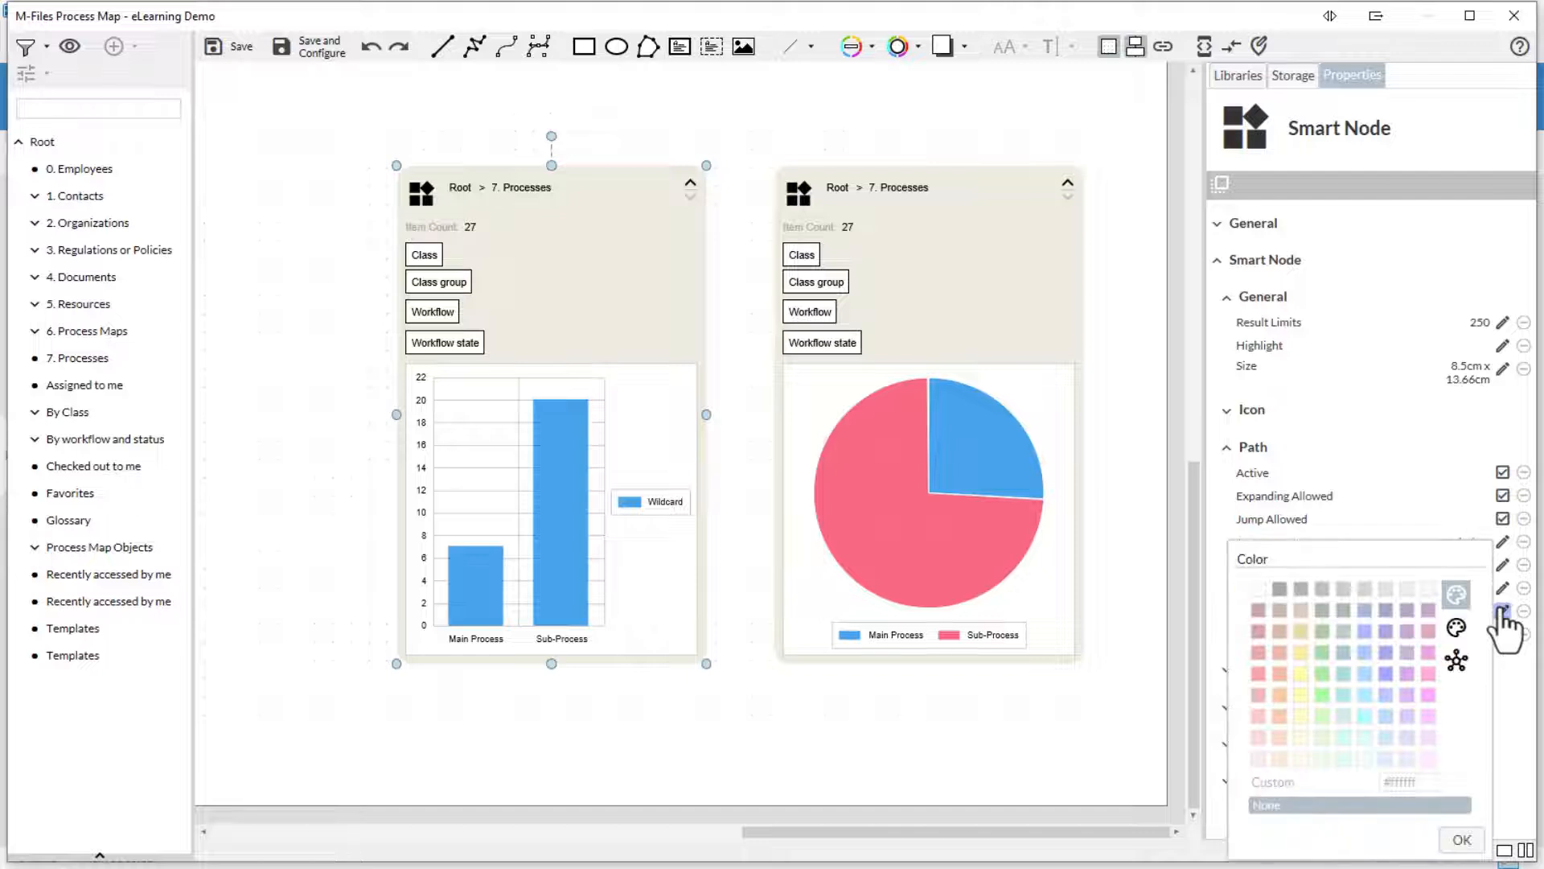
click(1502, 611)
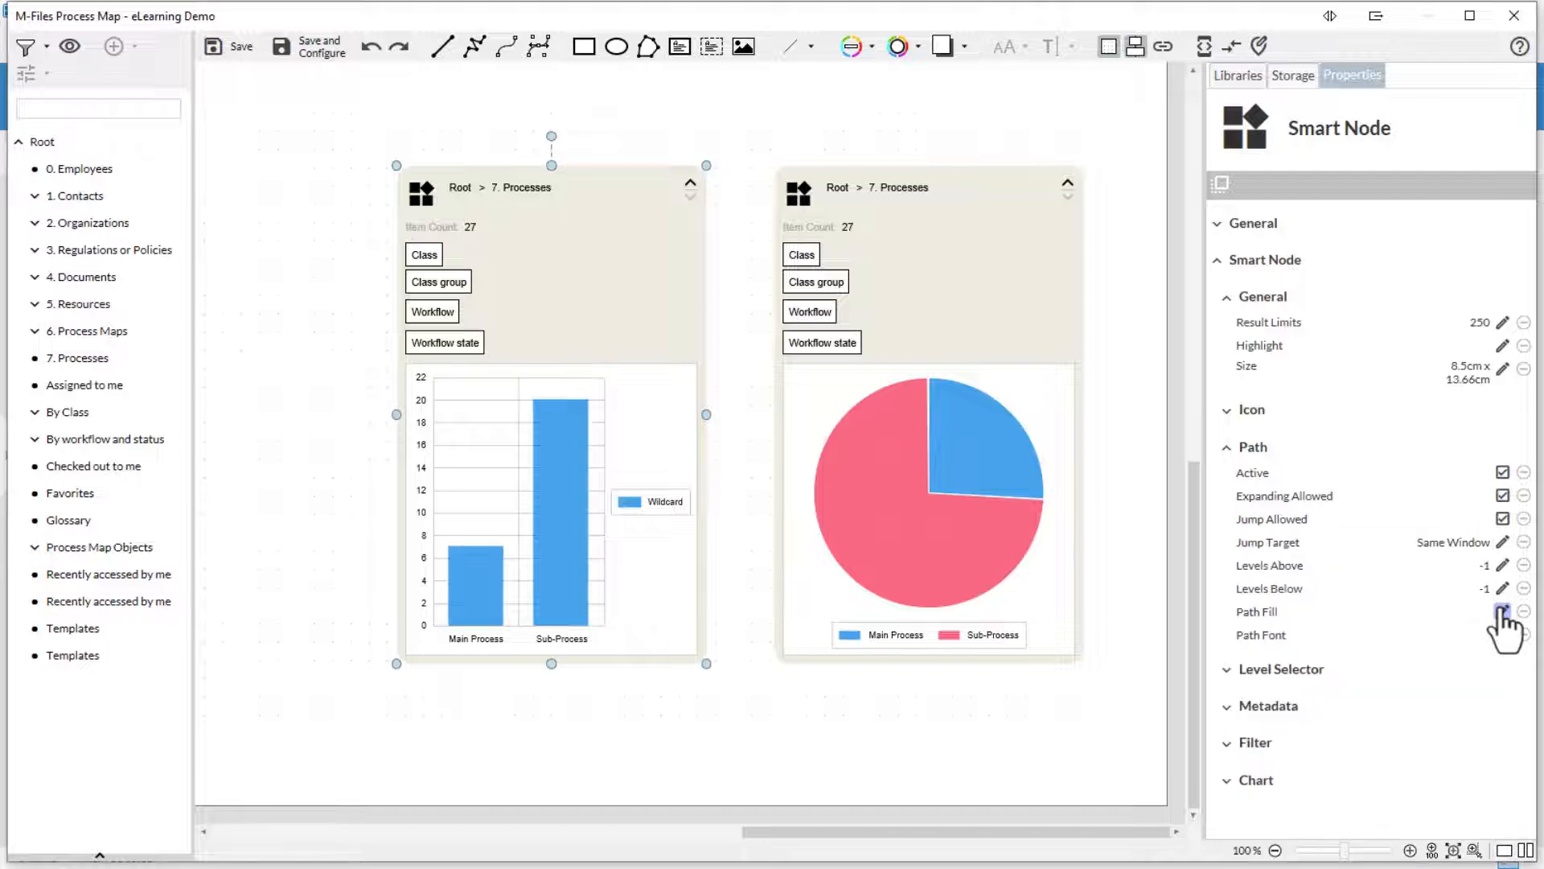
click(1226, 447)
click(1227, 484)
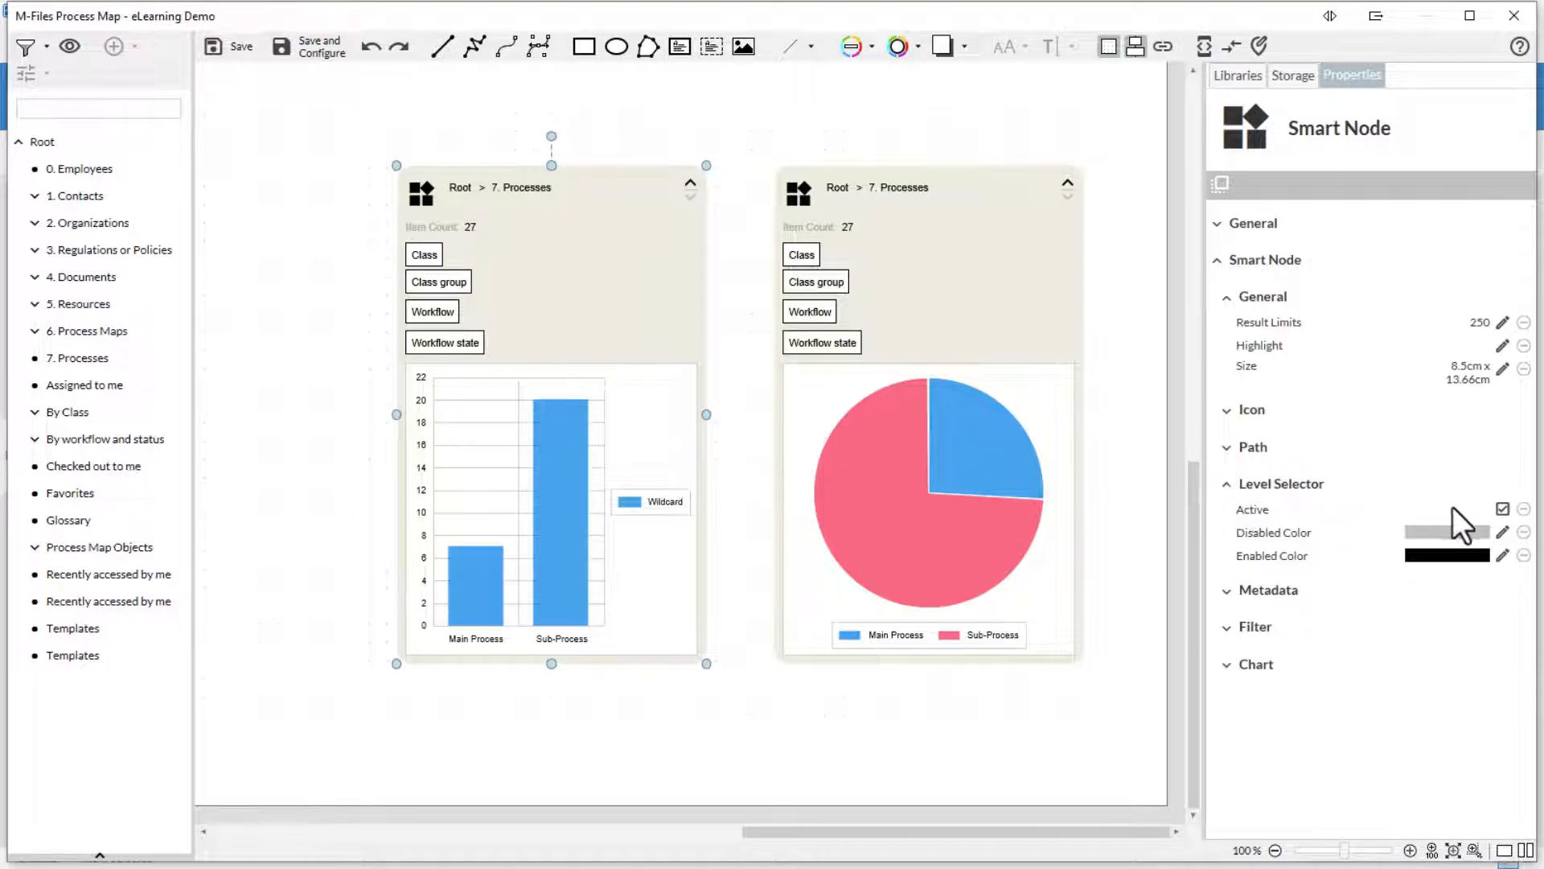
- Review the level selector's Disabled and Enabled colour palettes without changing them
click(1502, 532)
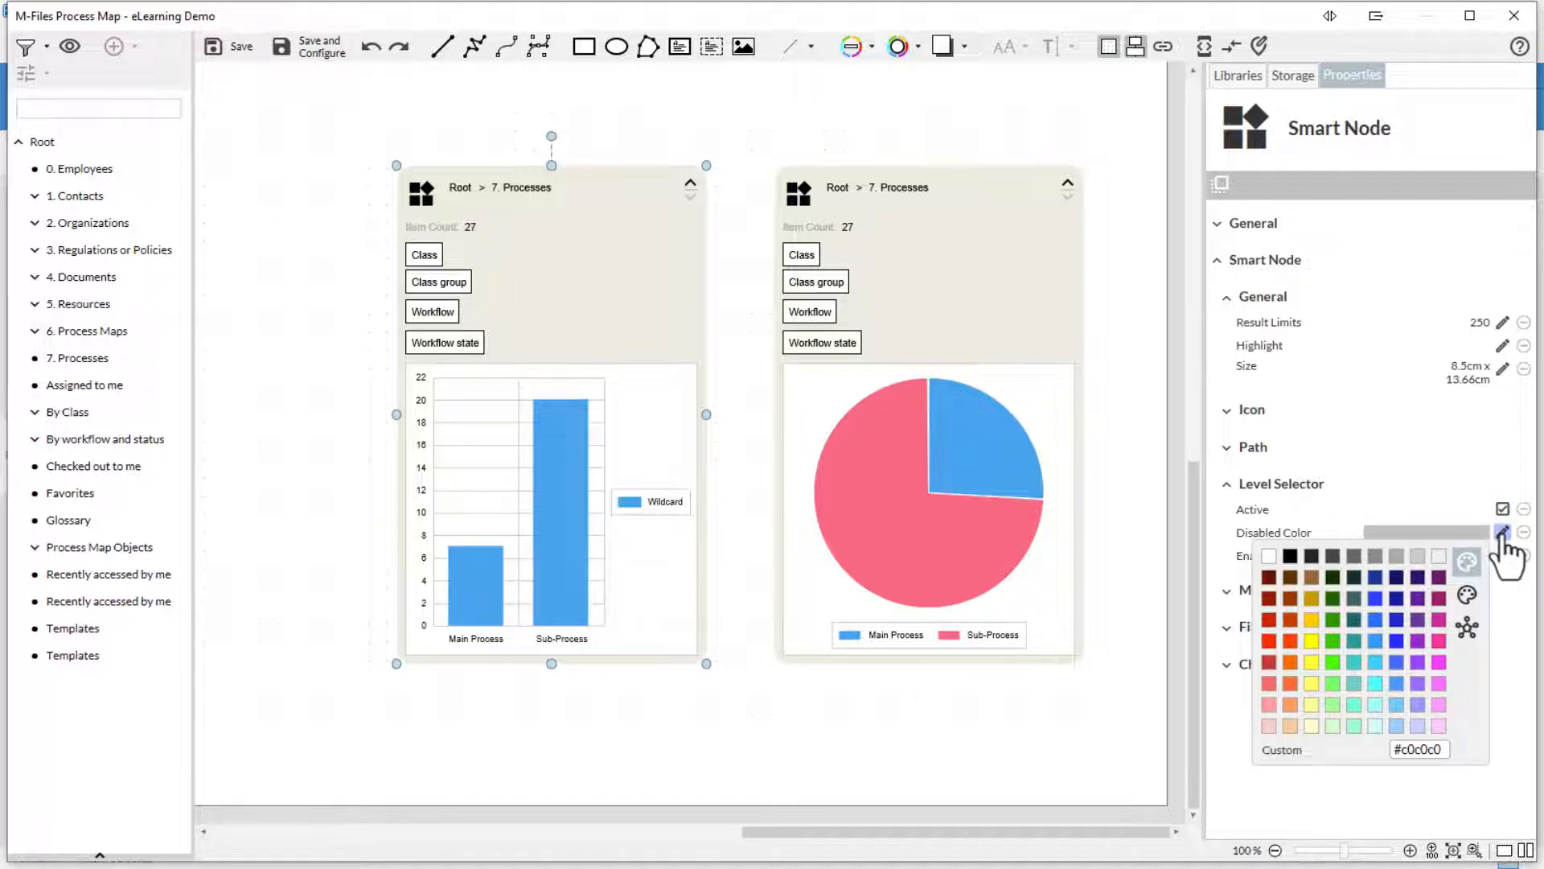
click(1502, 533)
click(1502, 555)
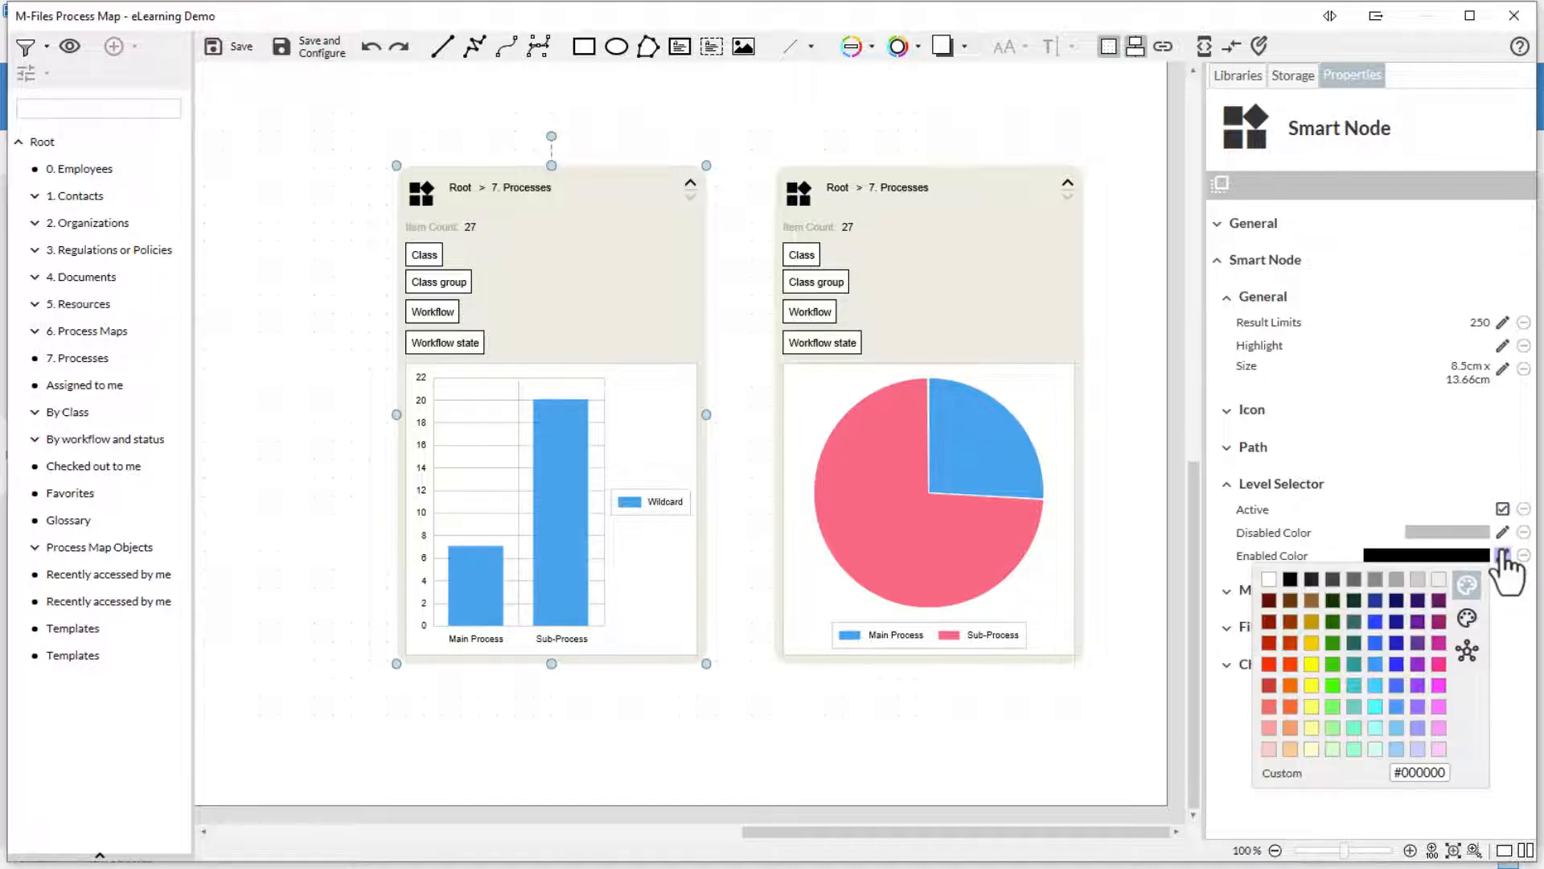
click(1503, 555)
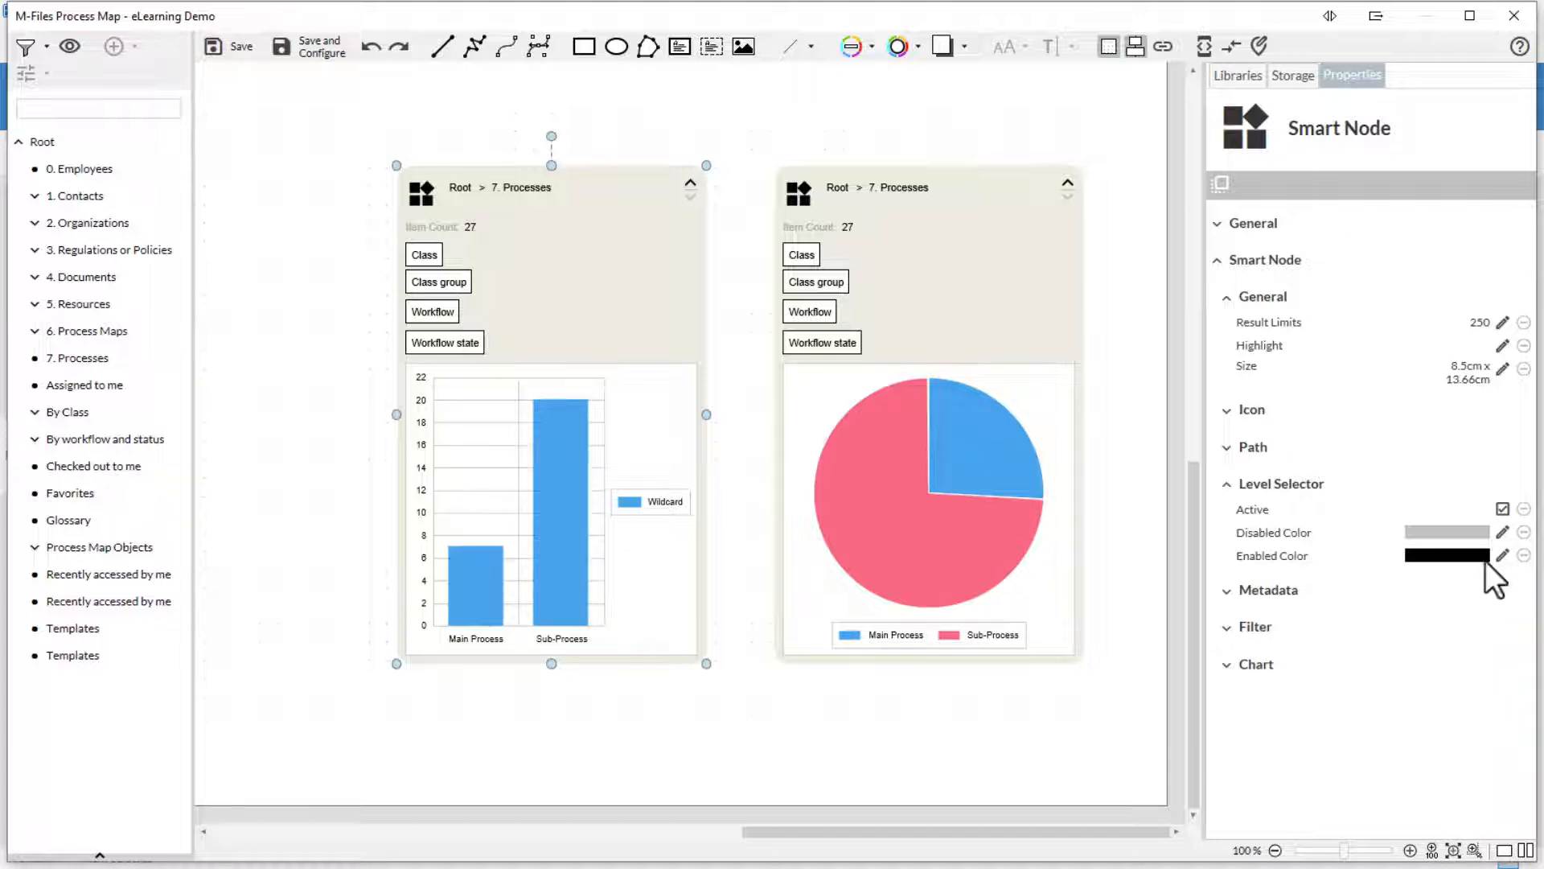
click(1227, 590)
- In Metadata, toggle Active off and back on to keep the item count, and check Title Font
click(1228, 485)
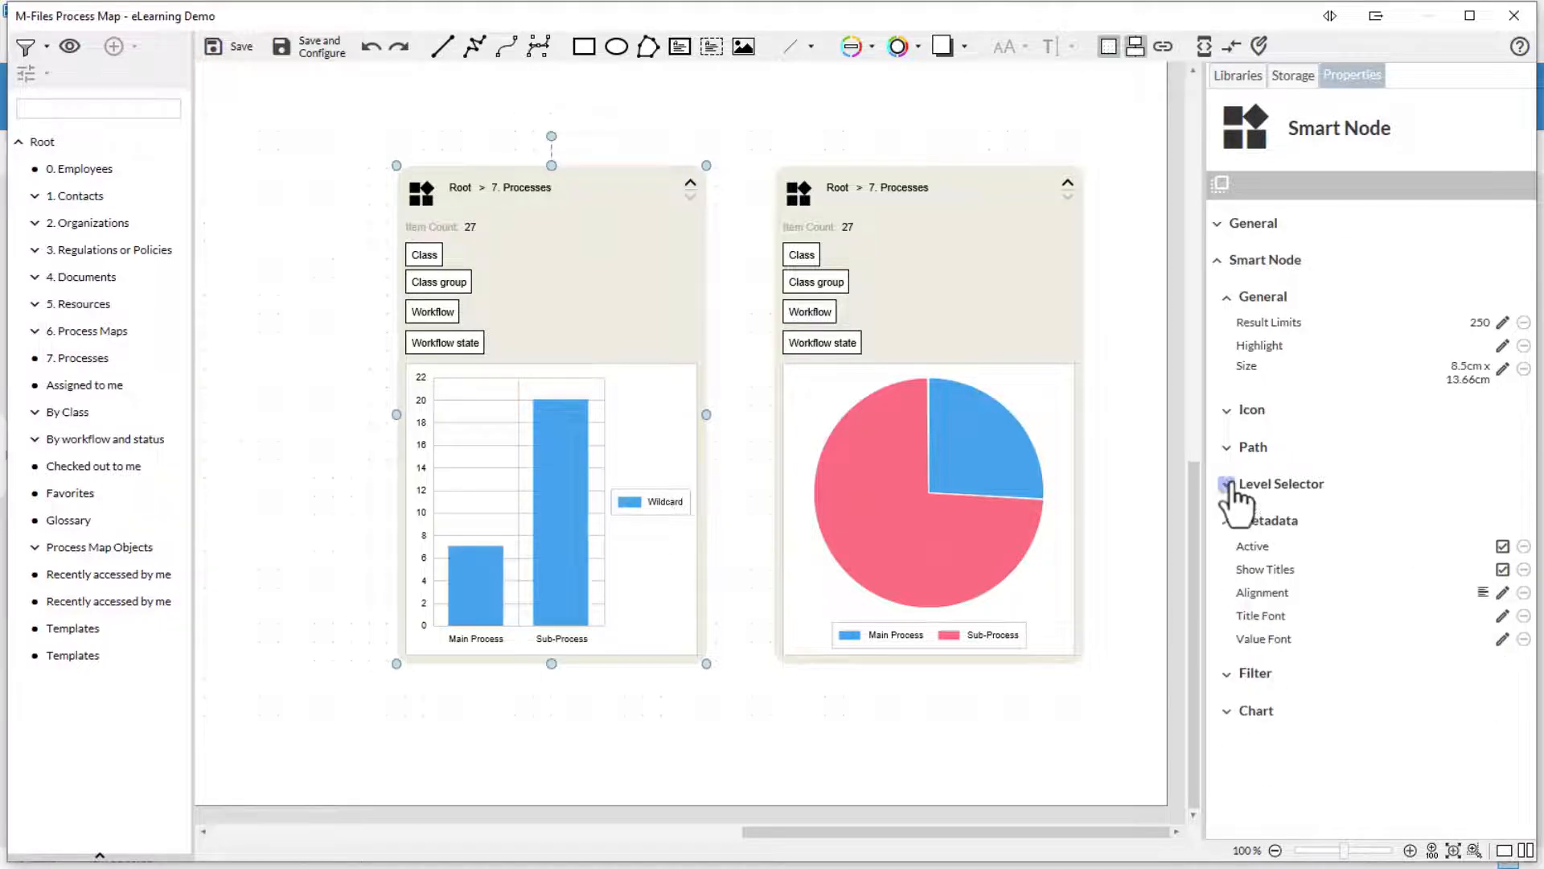
click(1228, 298)
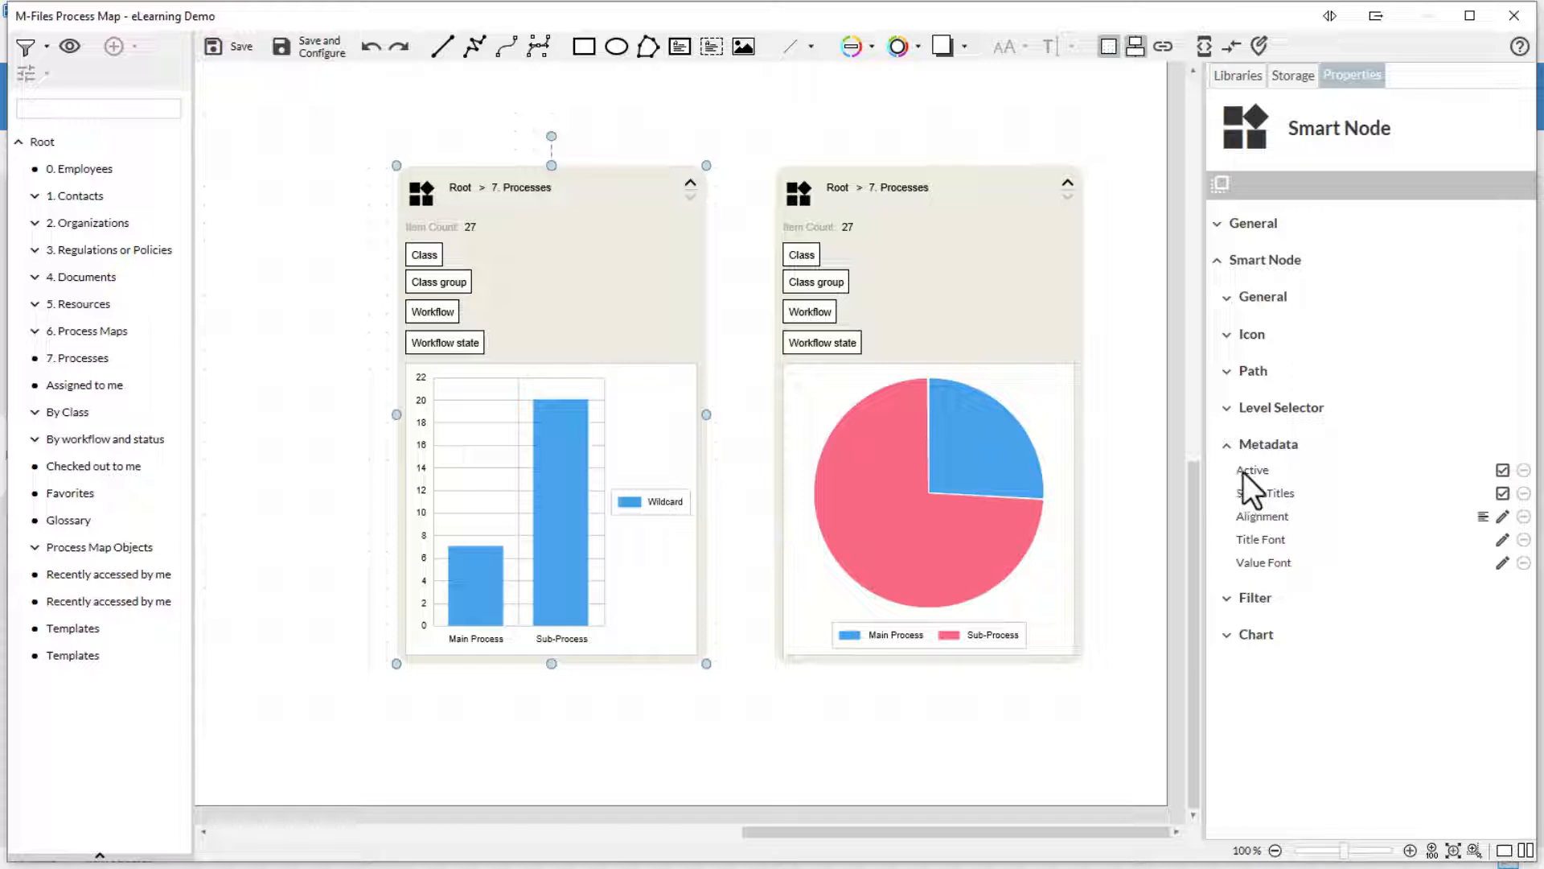
click(1502, 470)
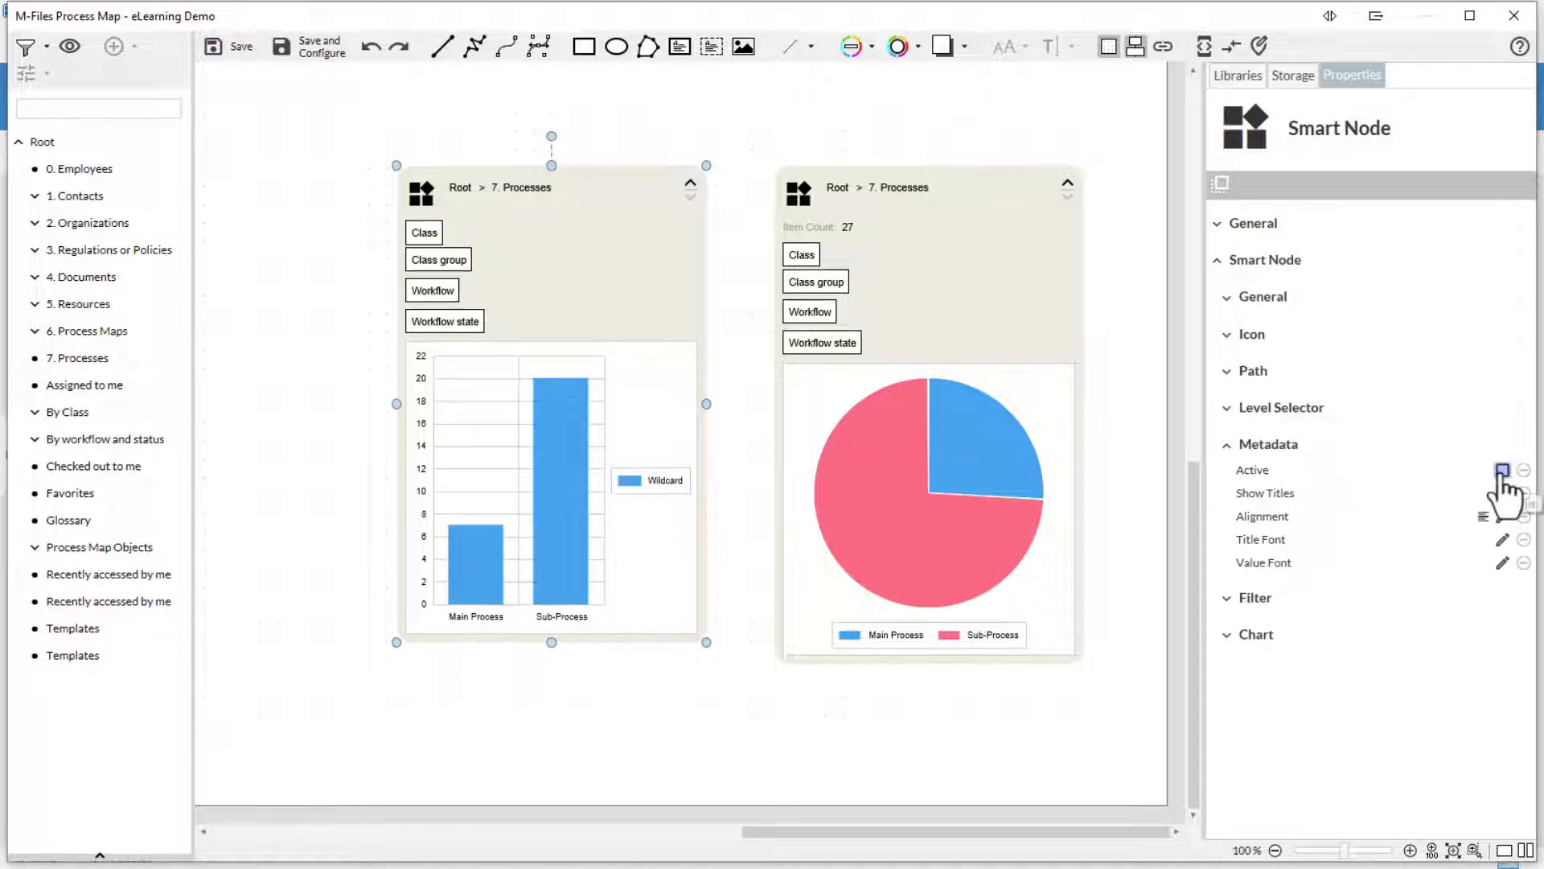
click(1502, 470)
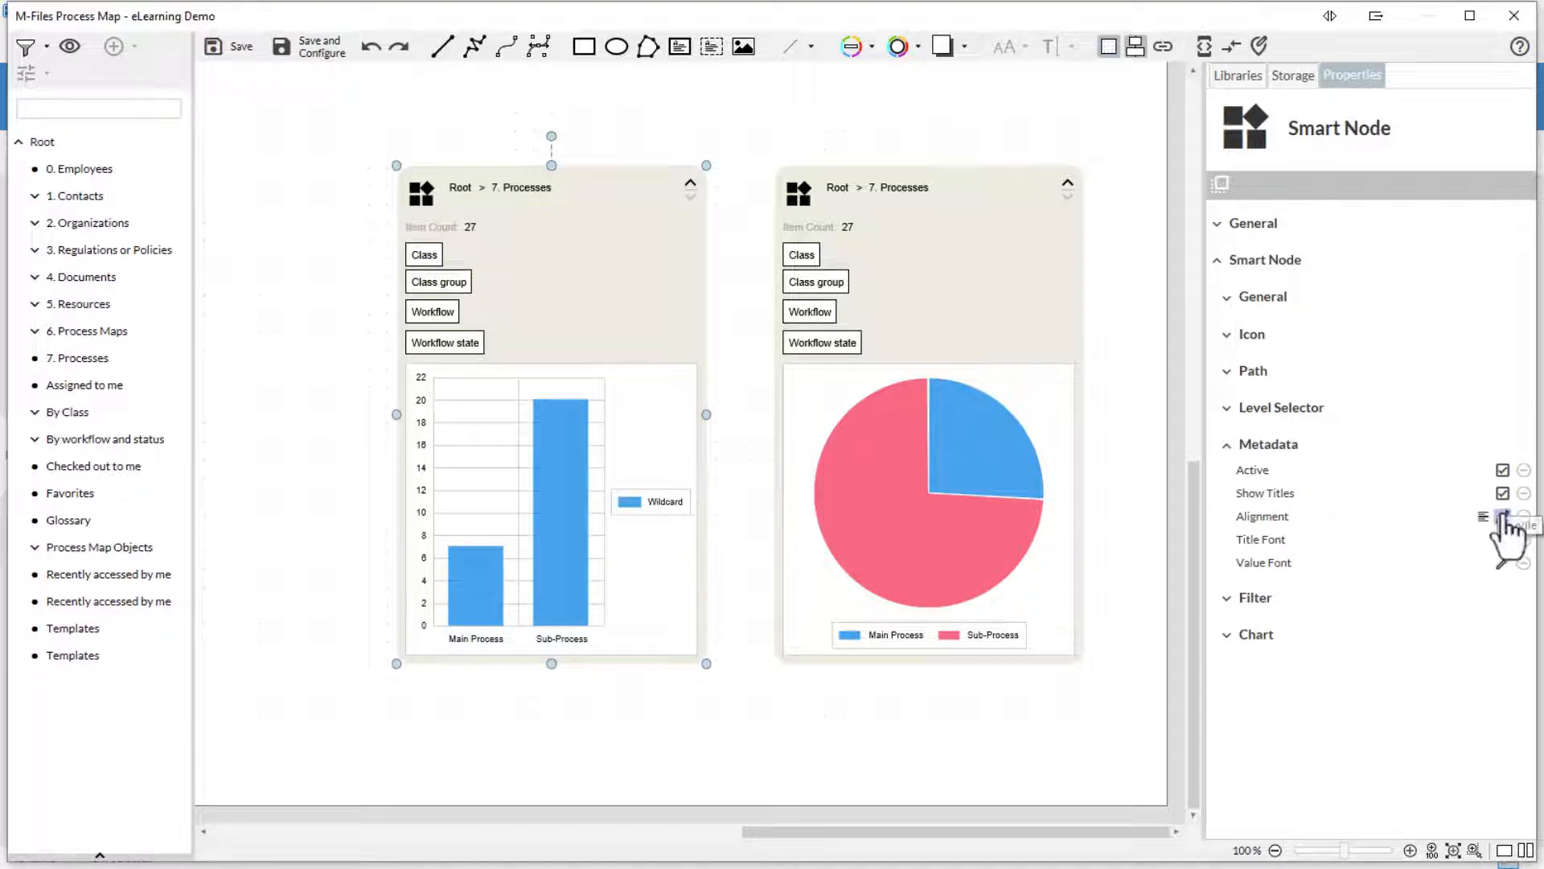
click(1503, 539)
click(1503, 540)
click(1227, 445)
click(1228, 481)
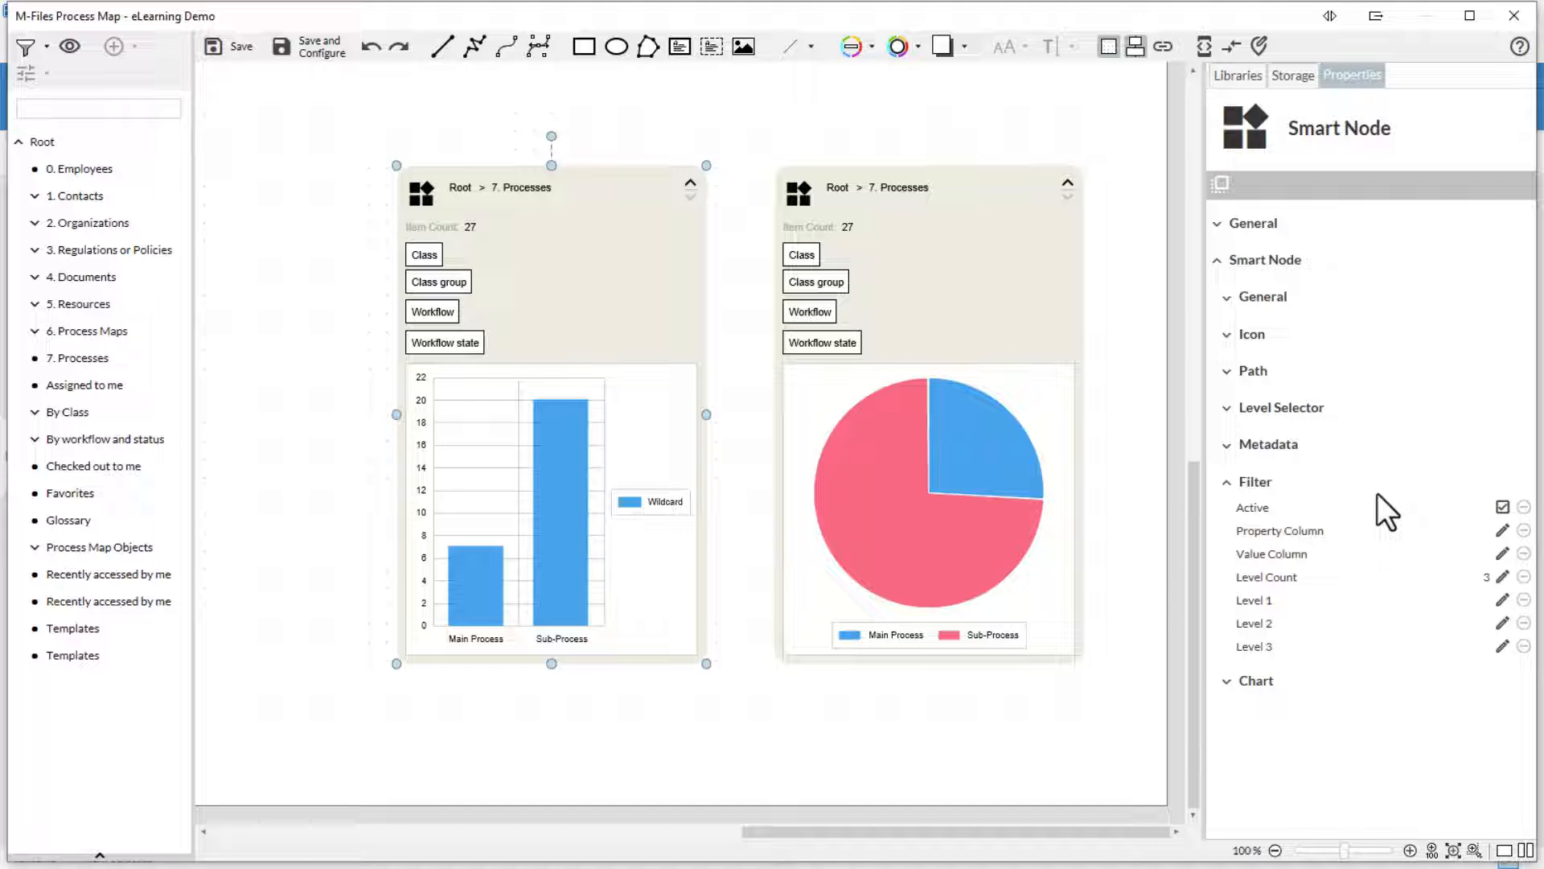
- Replace the Filter section with the Chart section in the bar-chart node's properties
click(1228, 482)
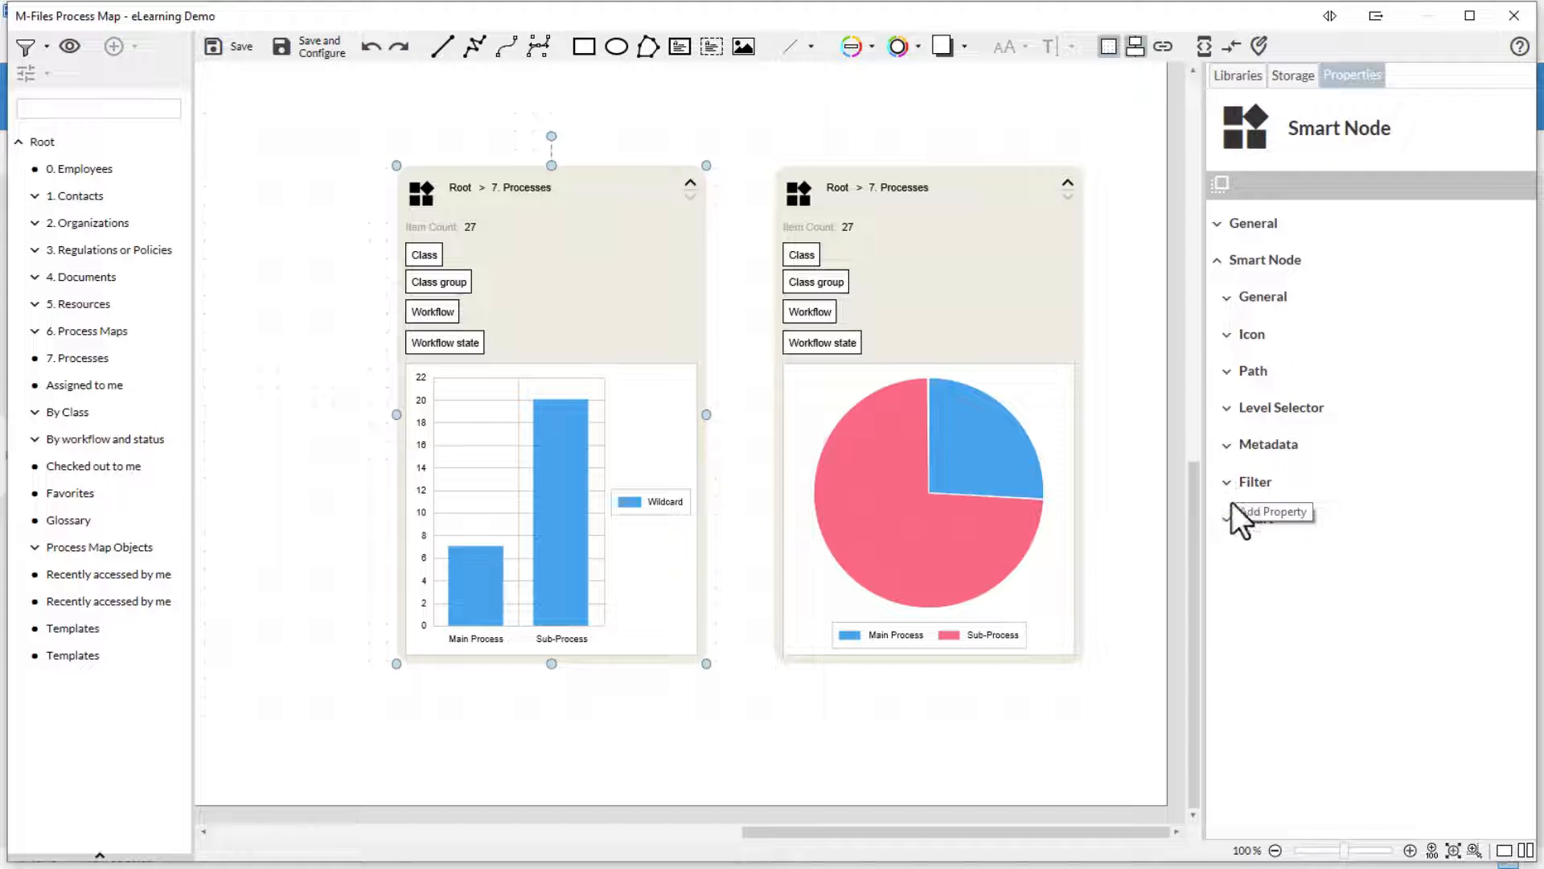
click(1227, 519)
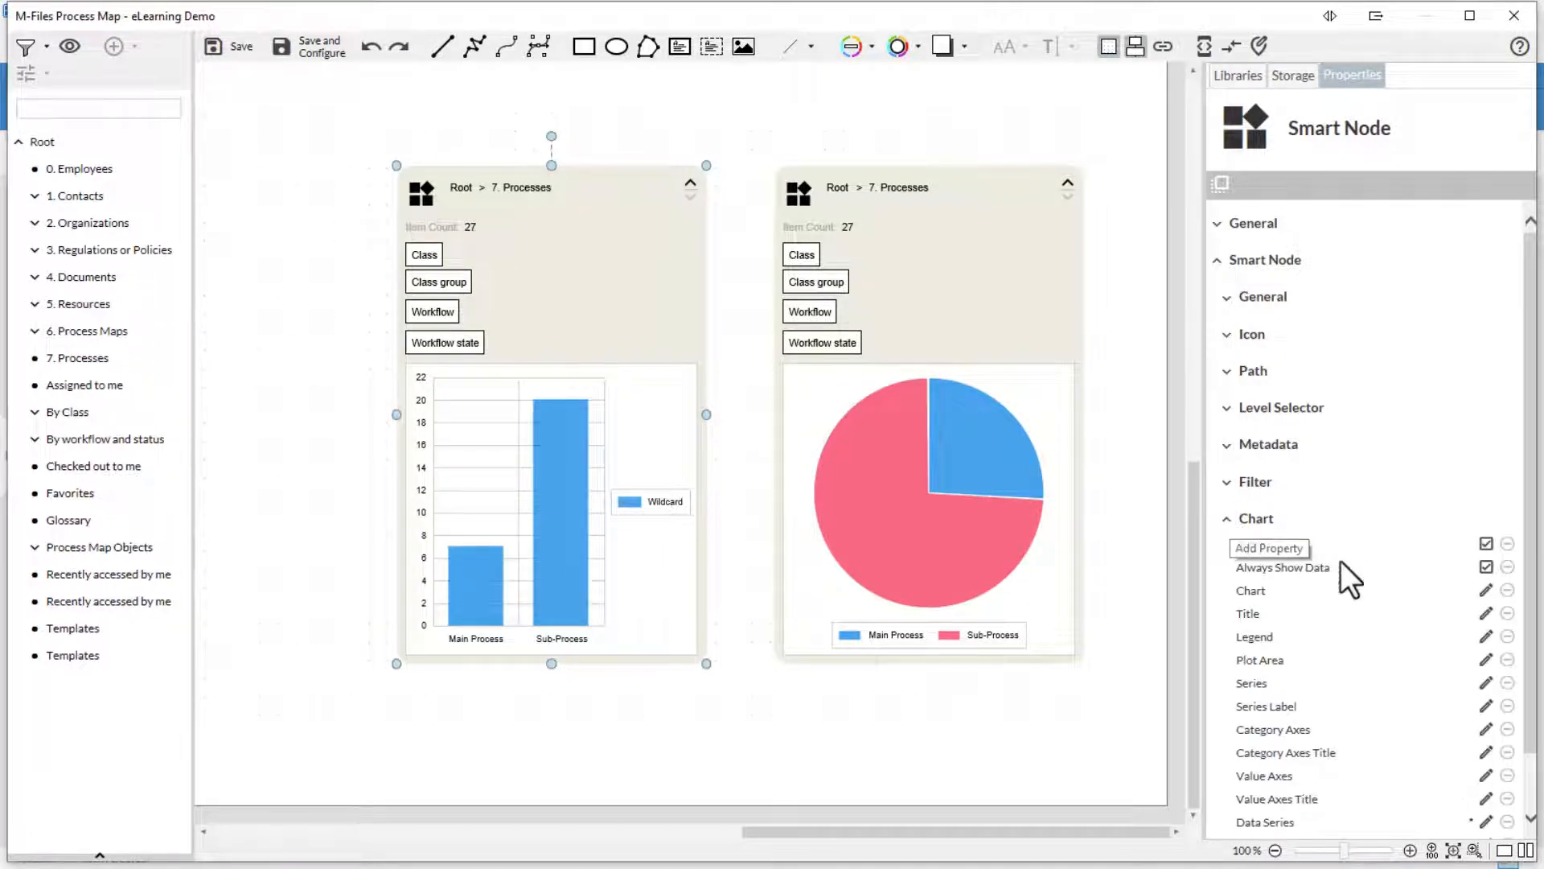
- Open the Chart options editor and list the chart types, currently Column with Basic theme
click(1486, 591)
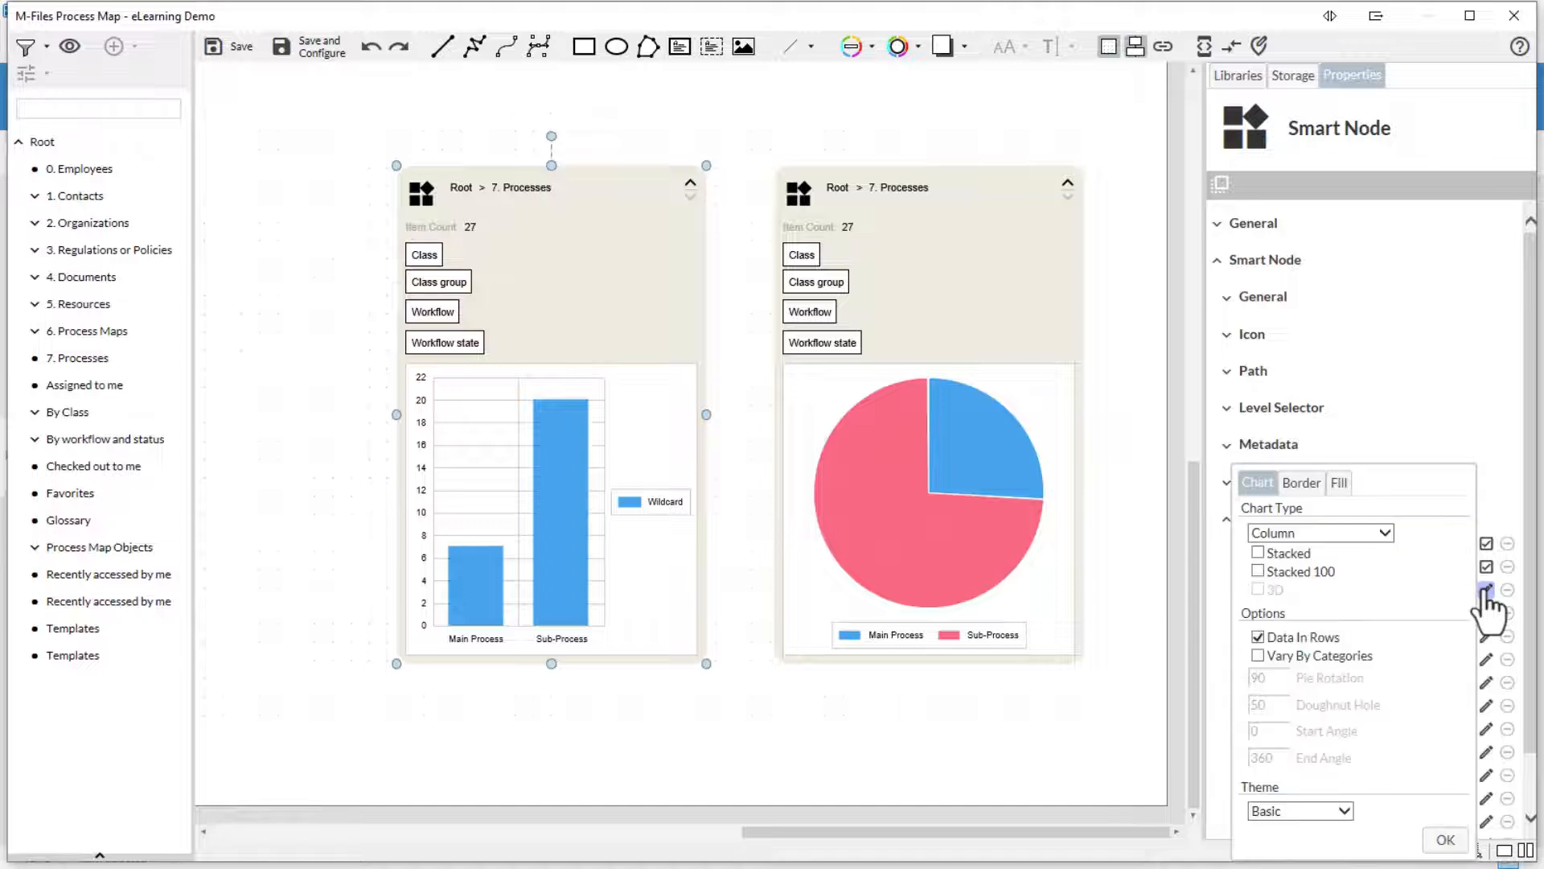
click(1380, 534)
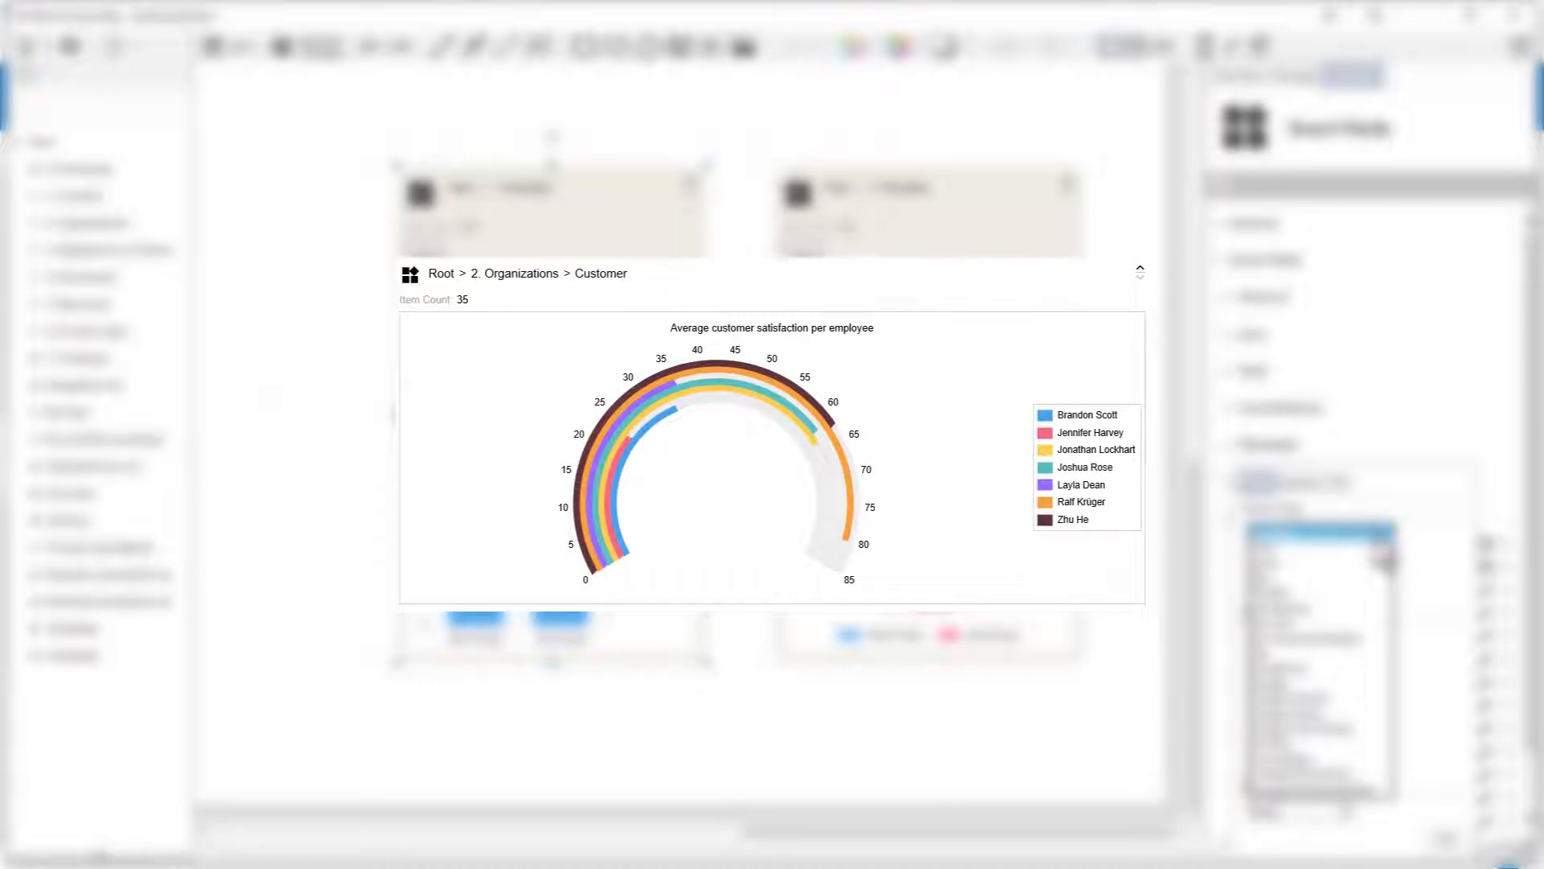
- Keep Column as the chart type and apply a stacked column chart with the Dark theme
click(1385, 533)
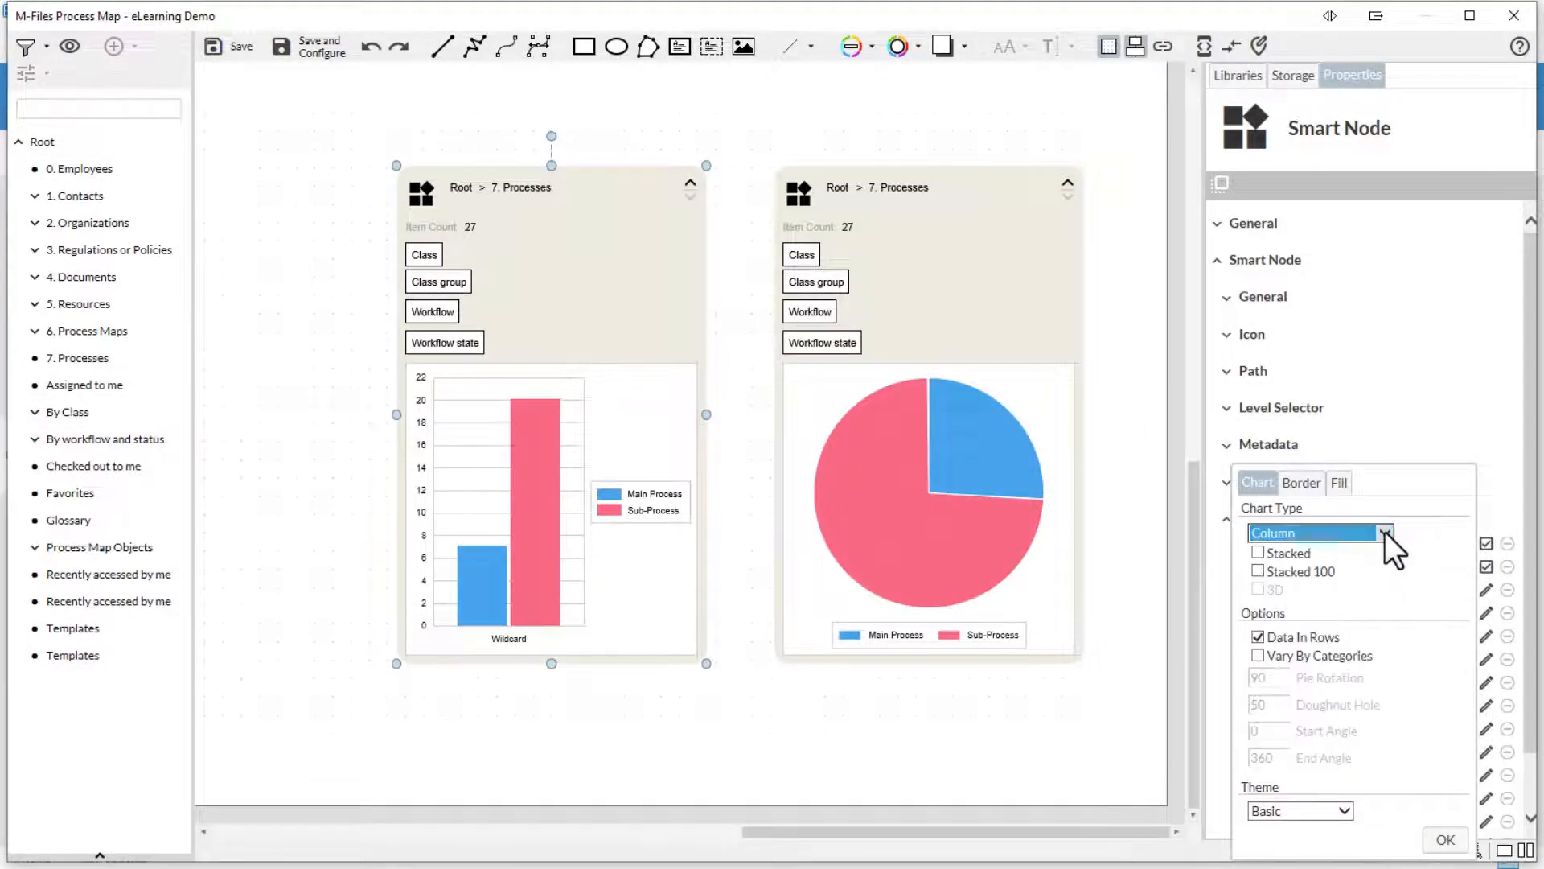
click(1287, 640)
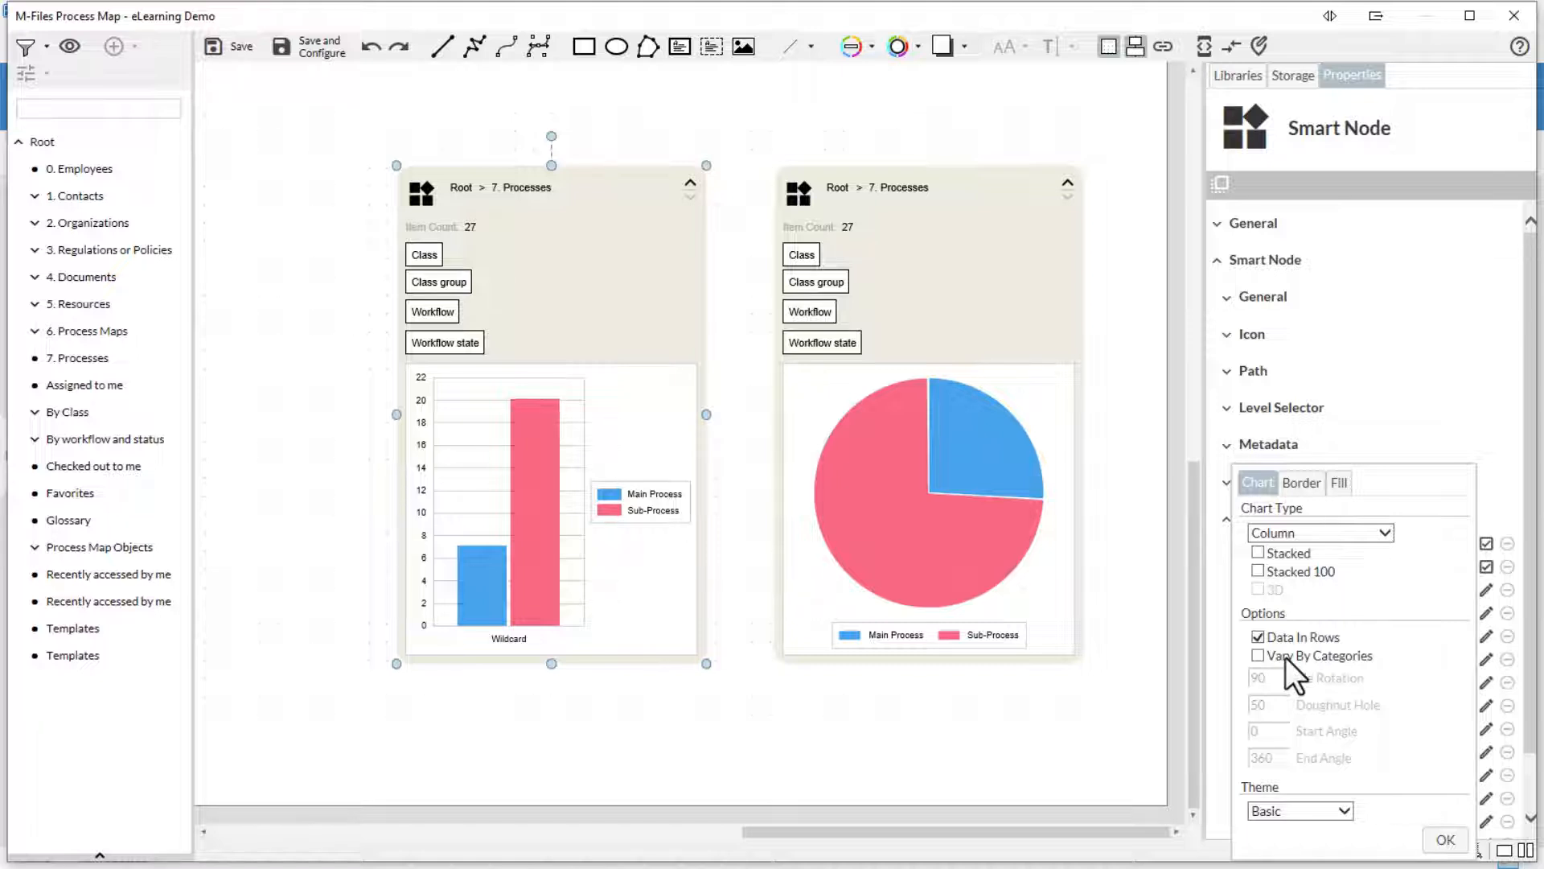
click(1296, 807)
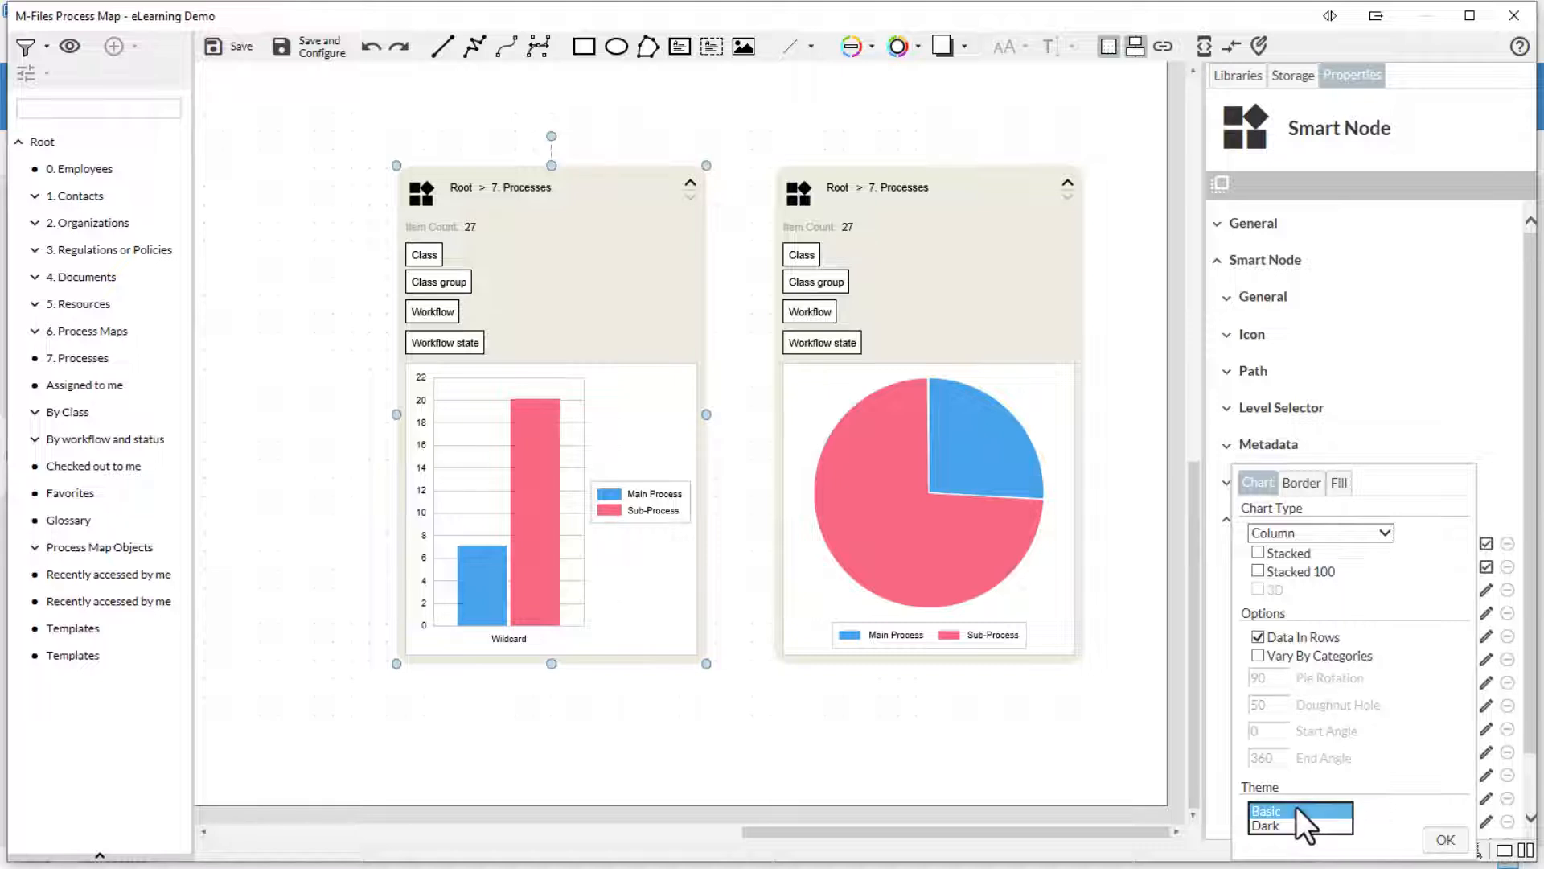
click(1293, 827)
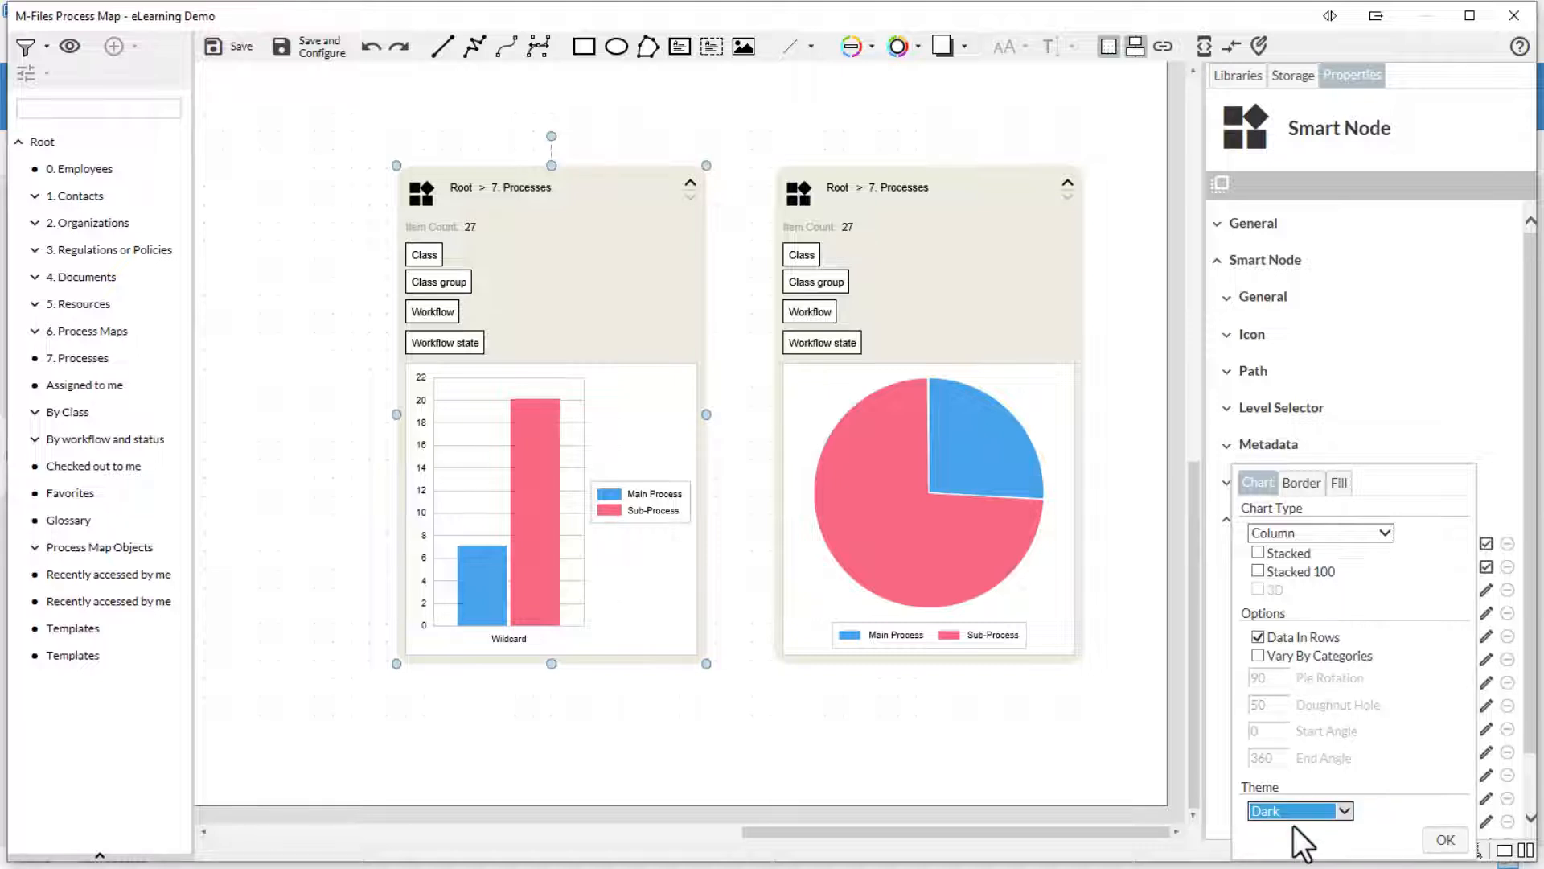
click(1257, 562)
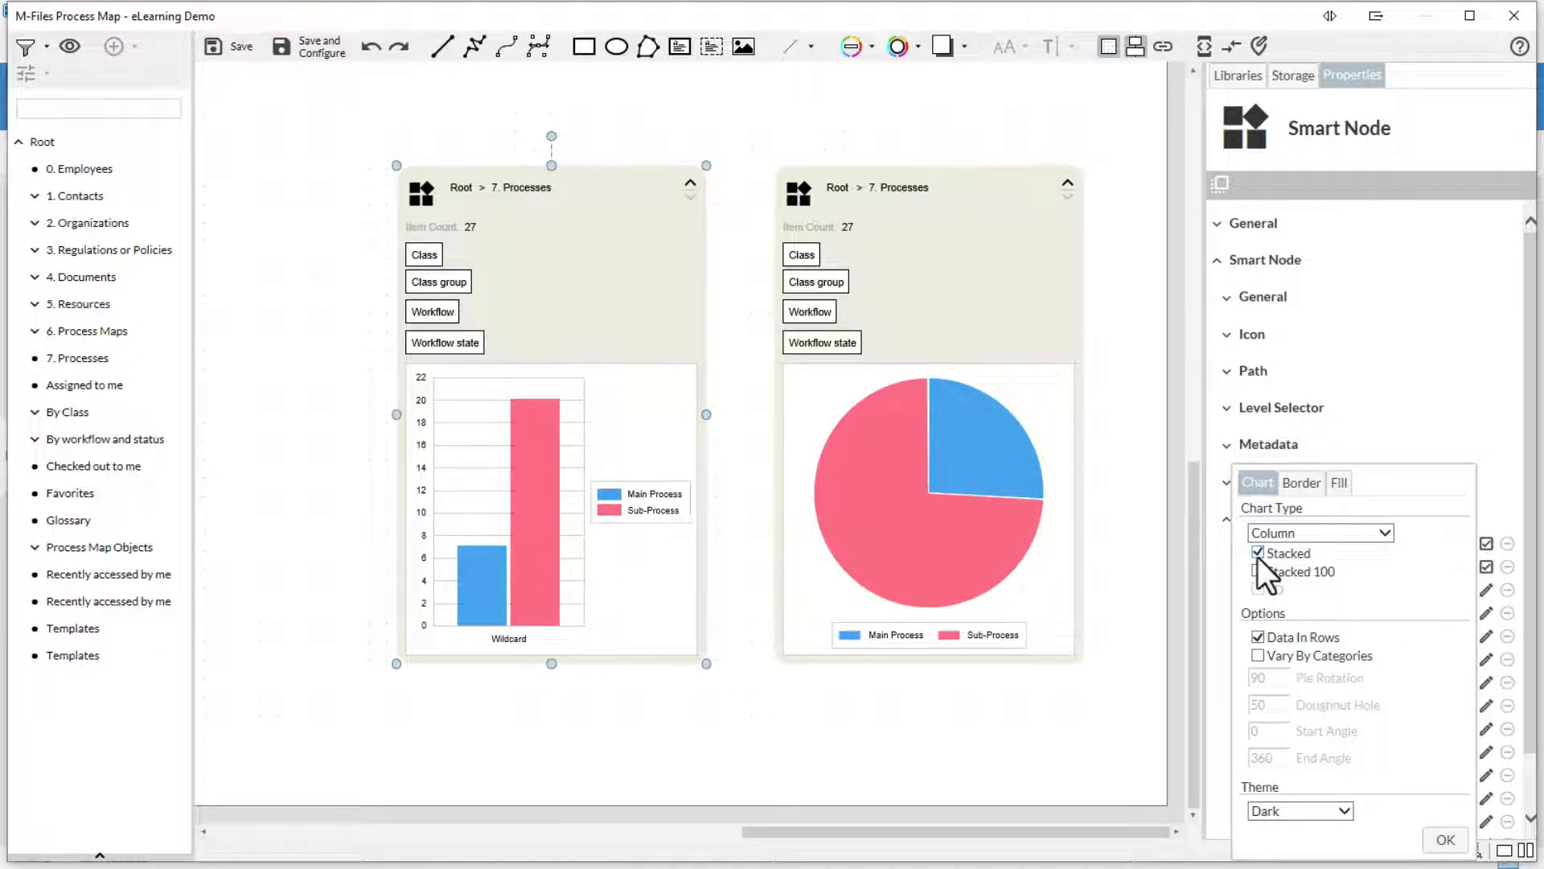
click(1445, 841)
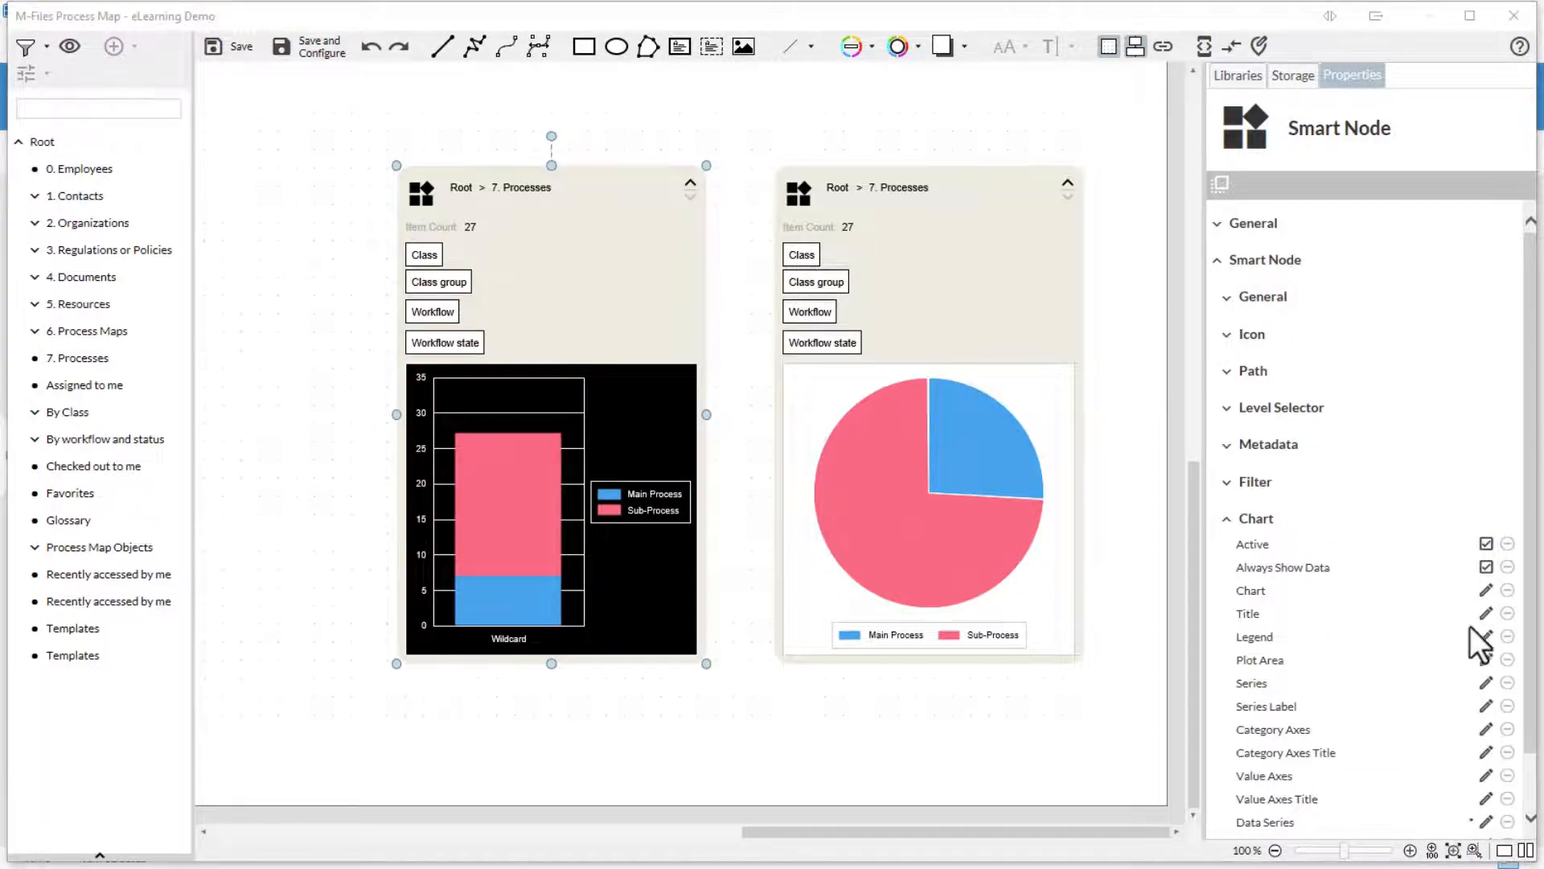
- Turn off Data In Rows and restore the Basic theme on the column chart
click(1485, 590)
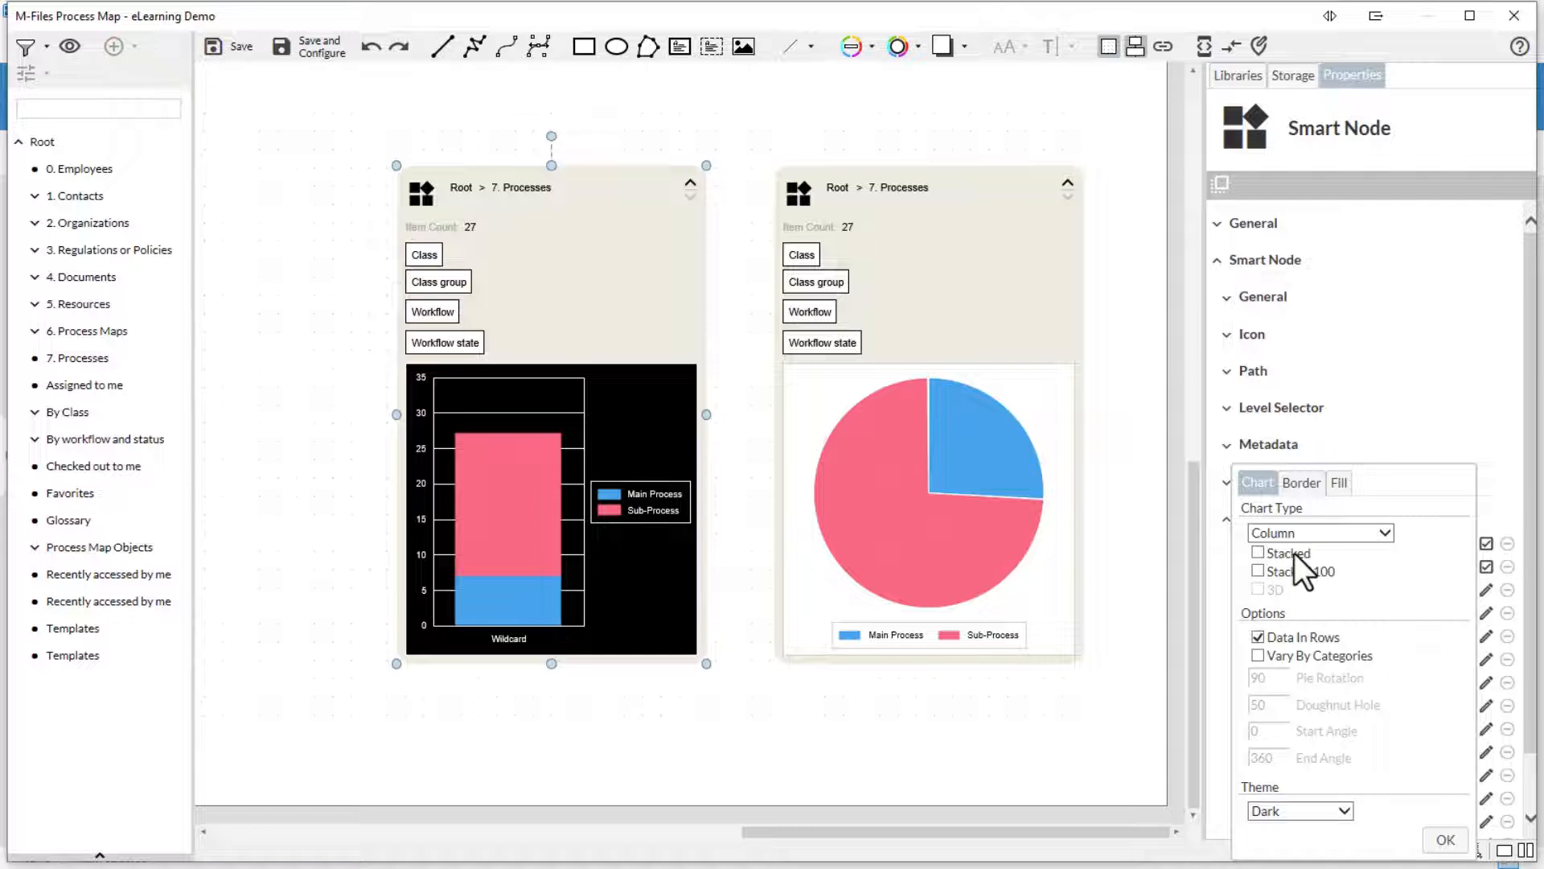
click(1276, 638)
click(1292, 808)
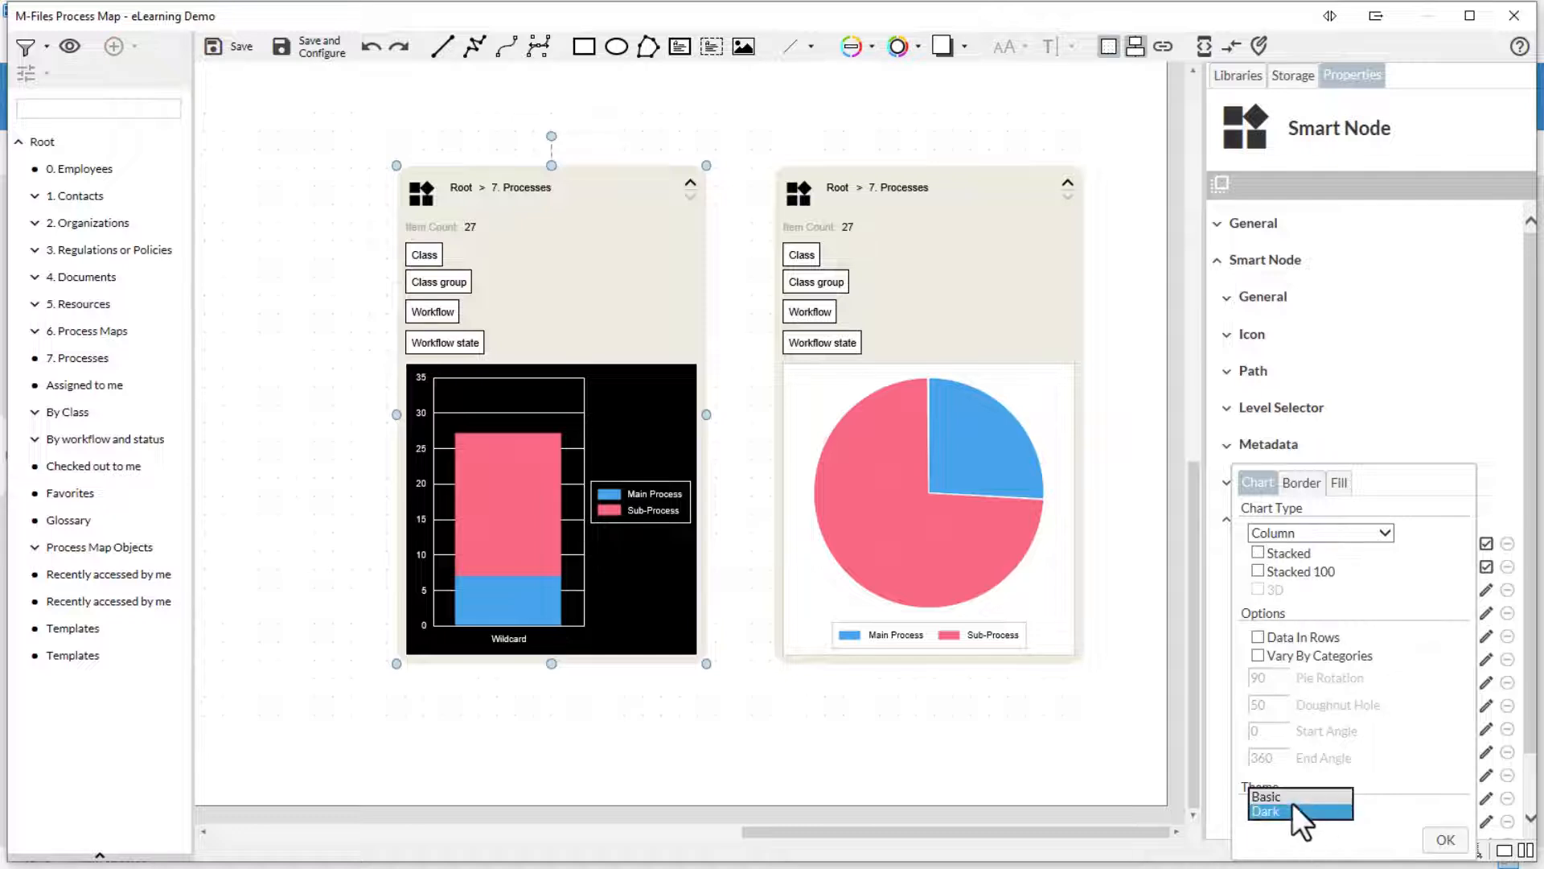
click(1291, 797)
click(1444, 843)
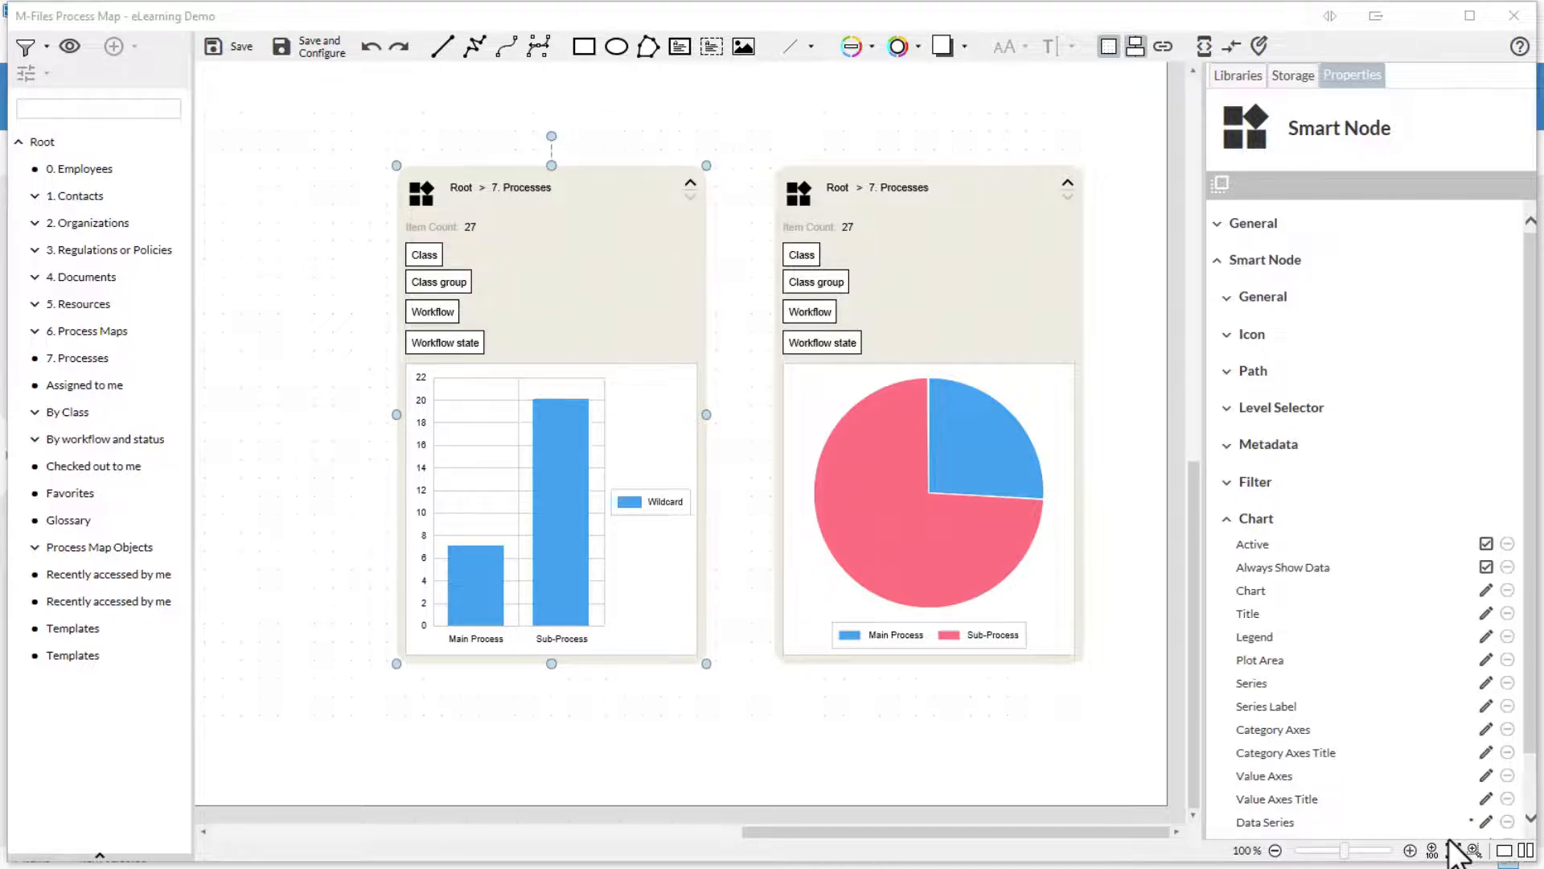
- Deactivate and reactivate the Chart section to show blue Main Process and pink Sub-Process bars
click(1486, 545)
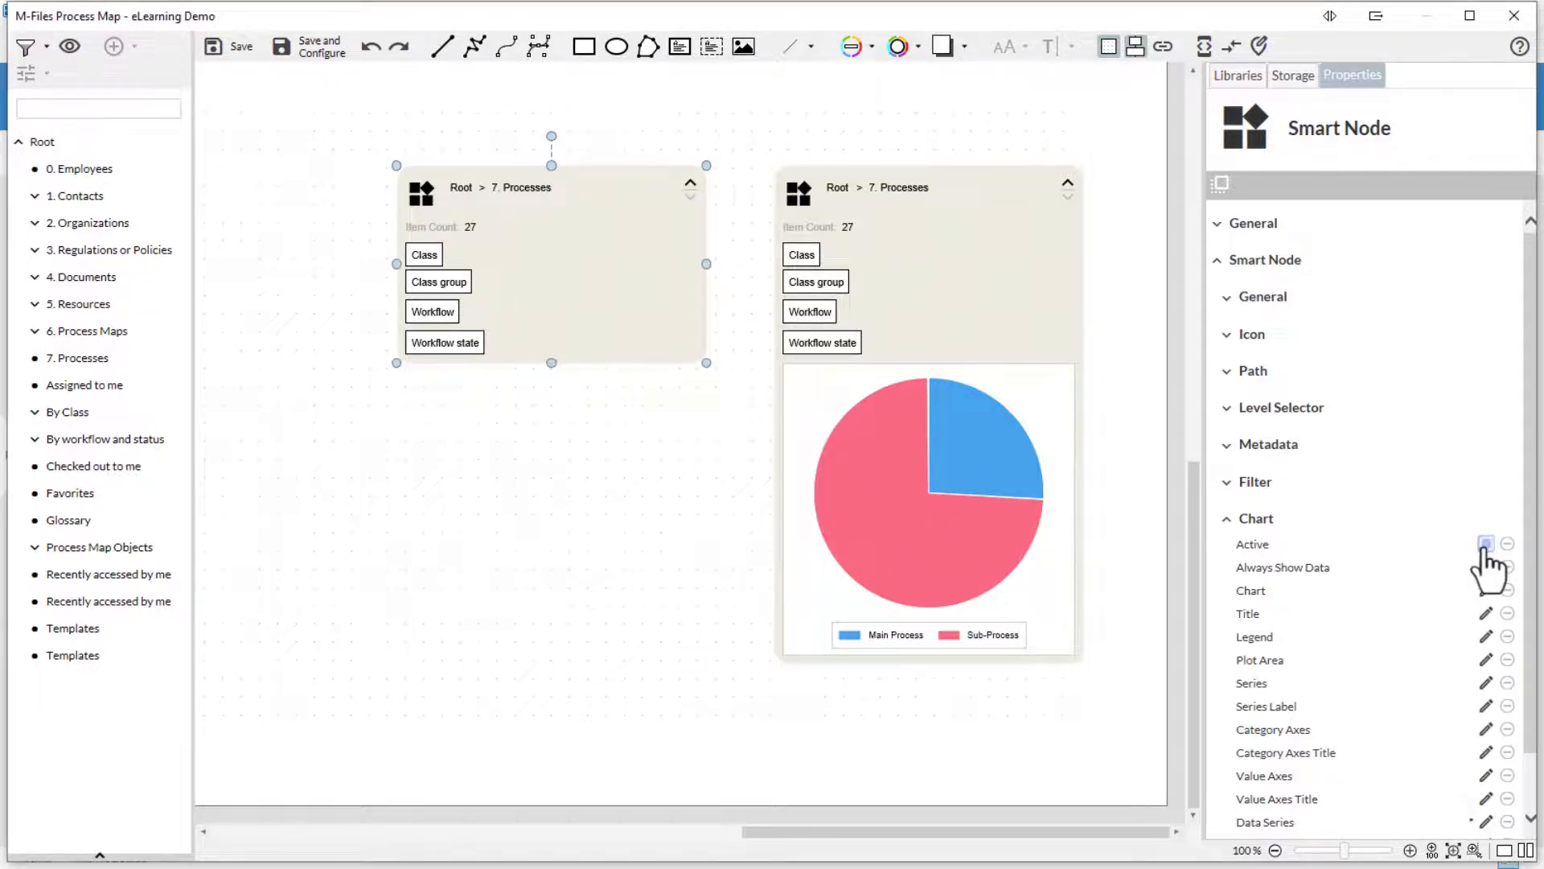
click(1486, 544)
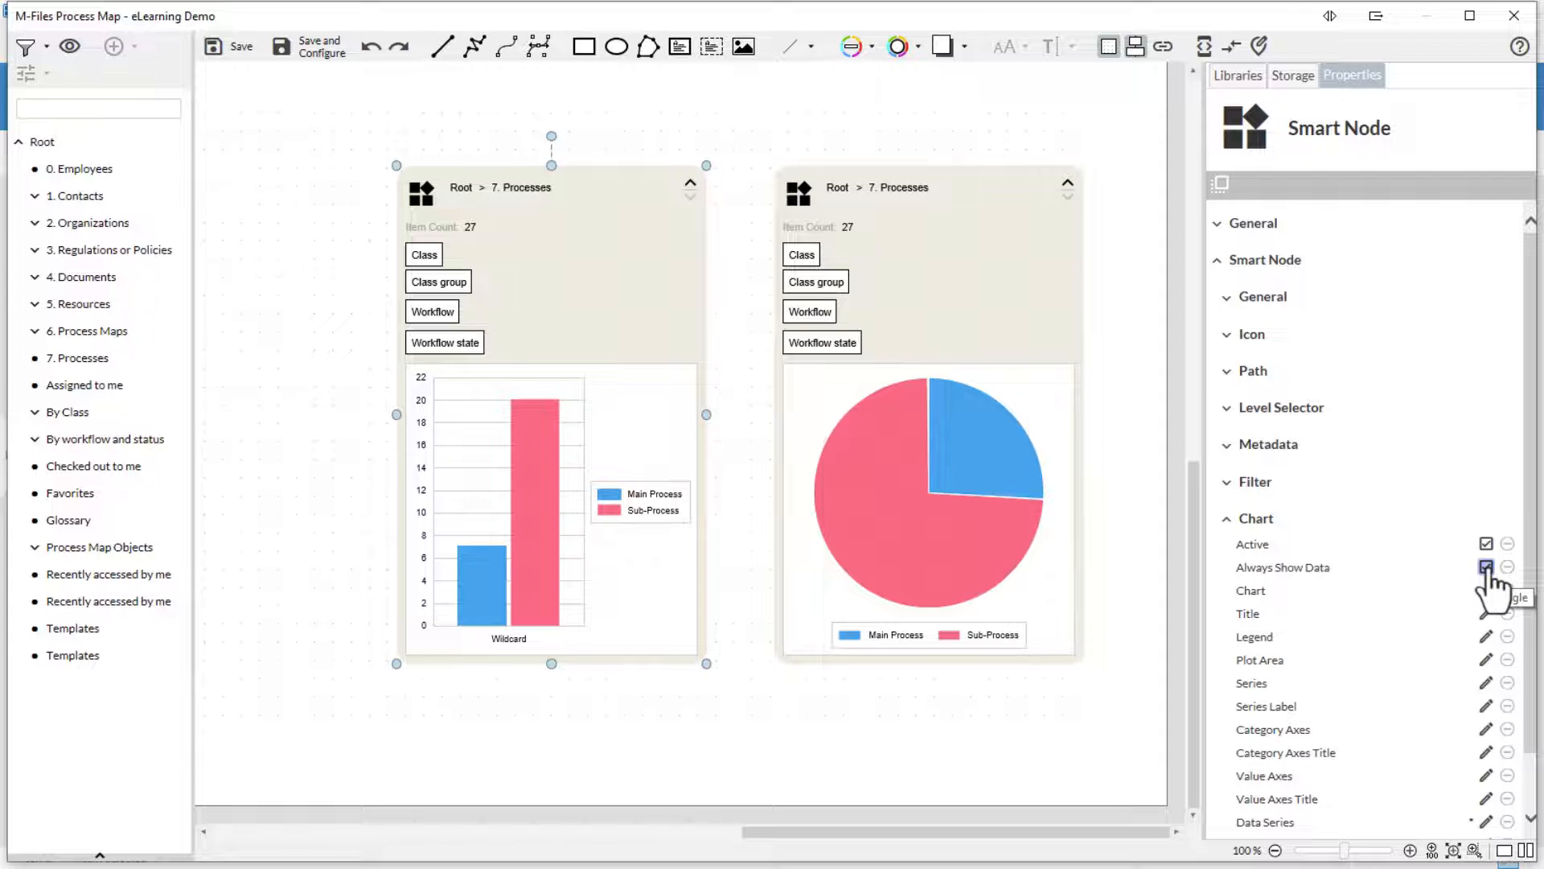
- Set the chart title to 'Processes in Sub and Main Processes' and make it visible
click(1486, 613)
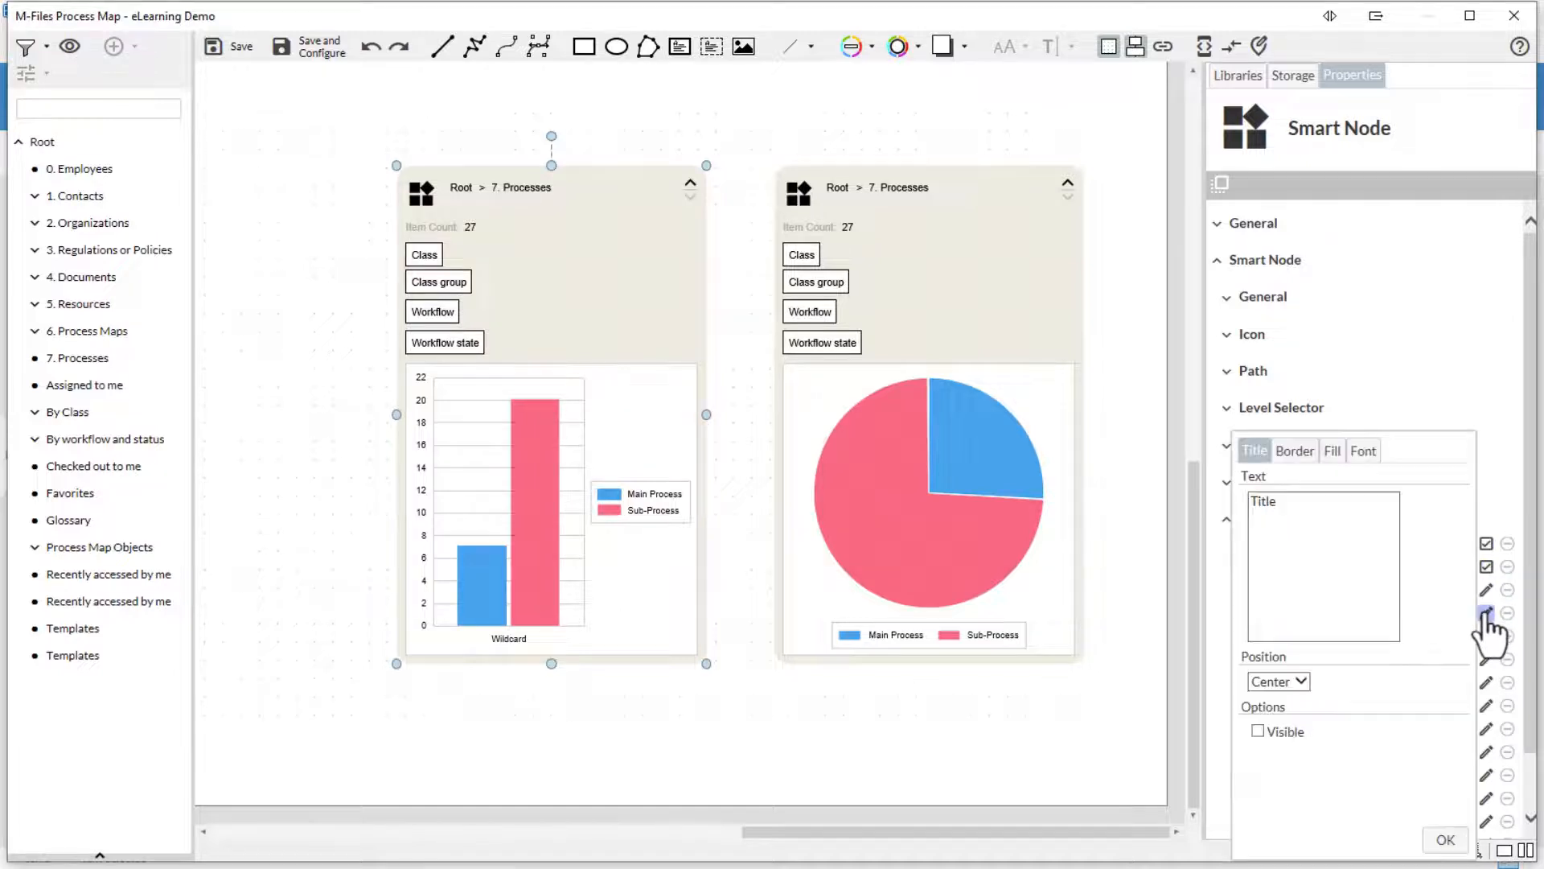
triple_click(1376, 544)
text(Proce)
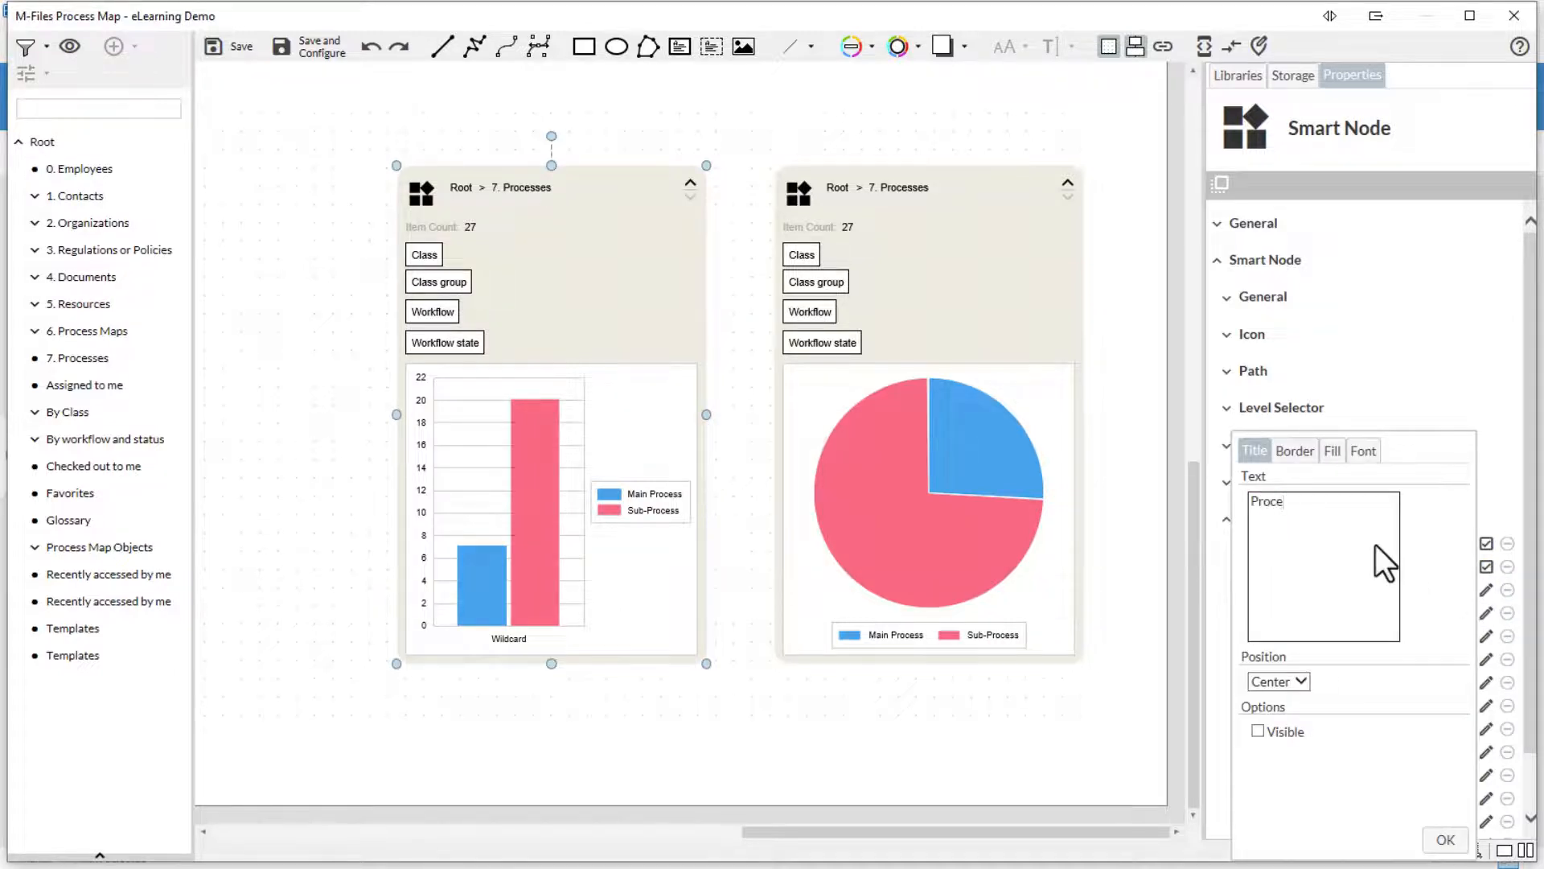
text(sses in Sub and Main Processes)
click(1260, 730)
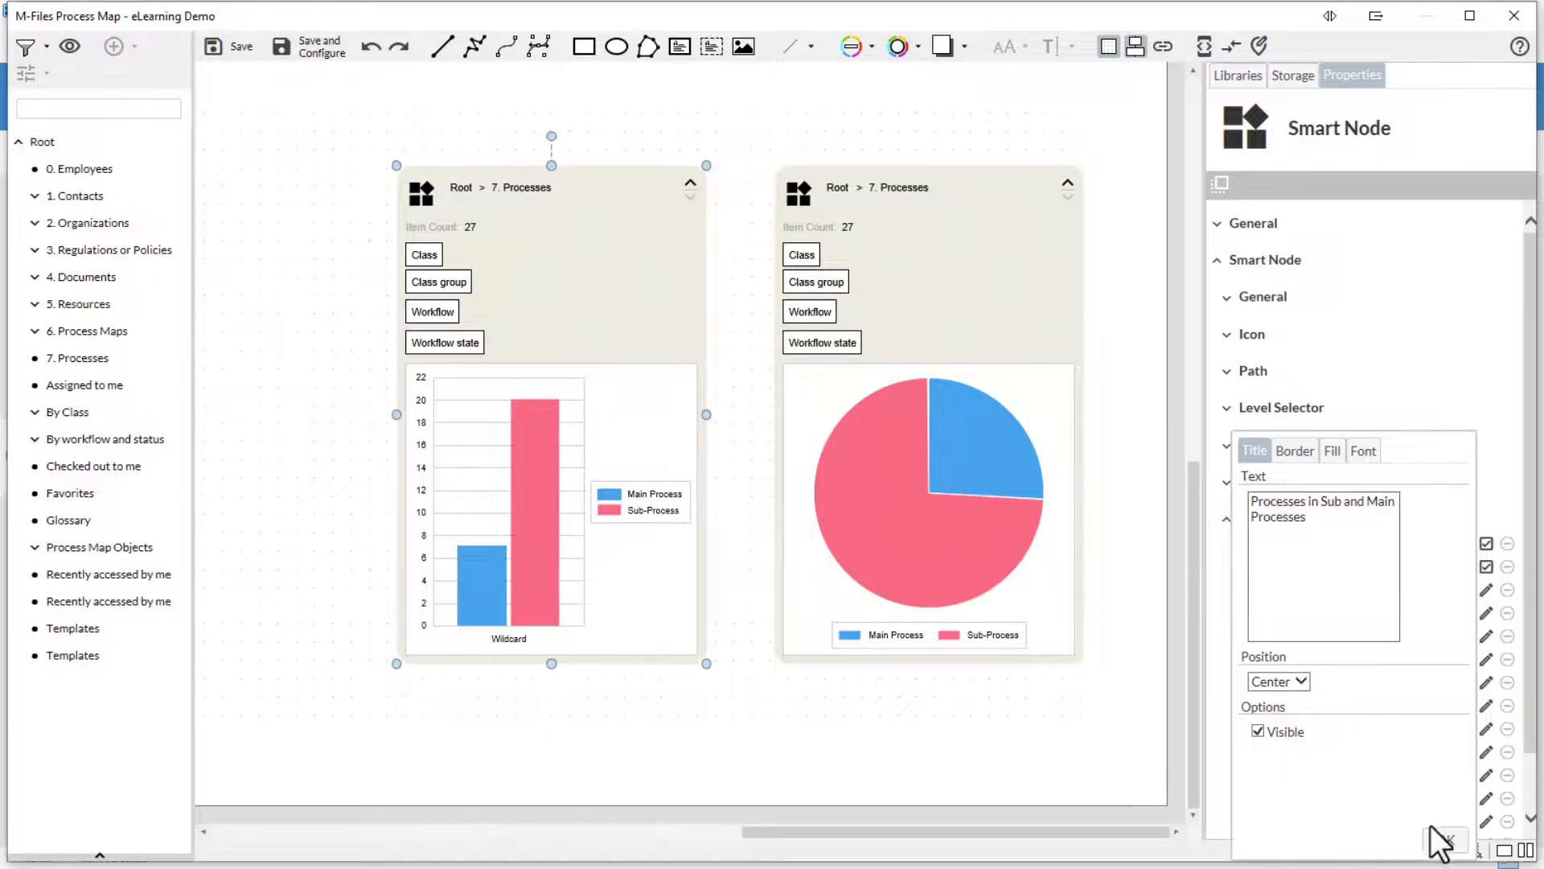
click(1440, 840)
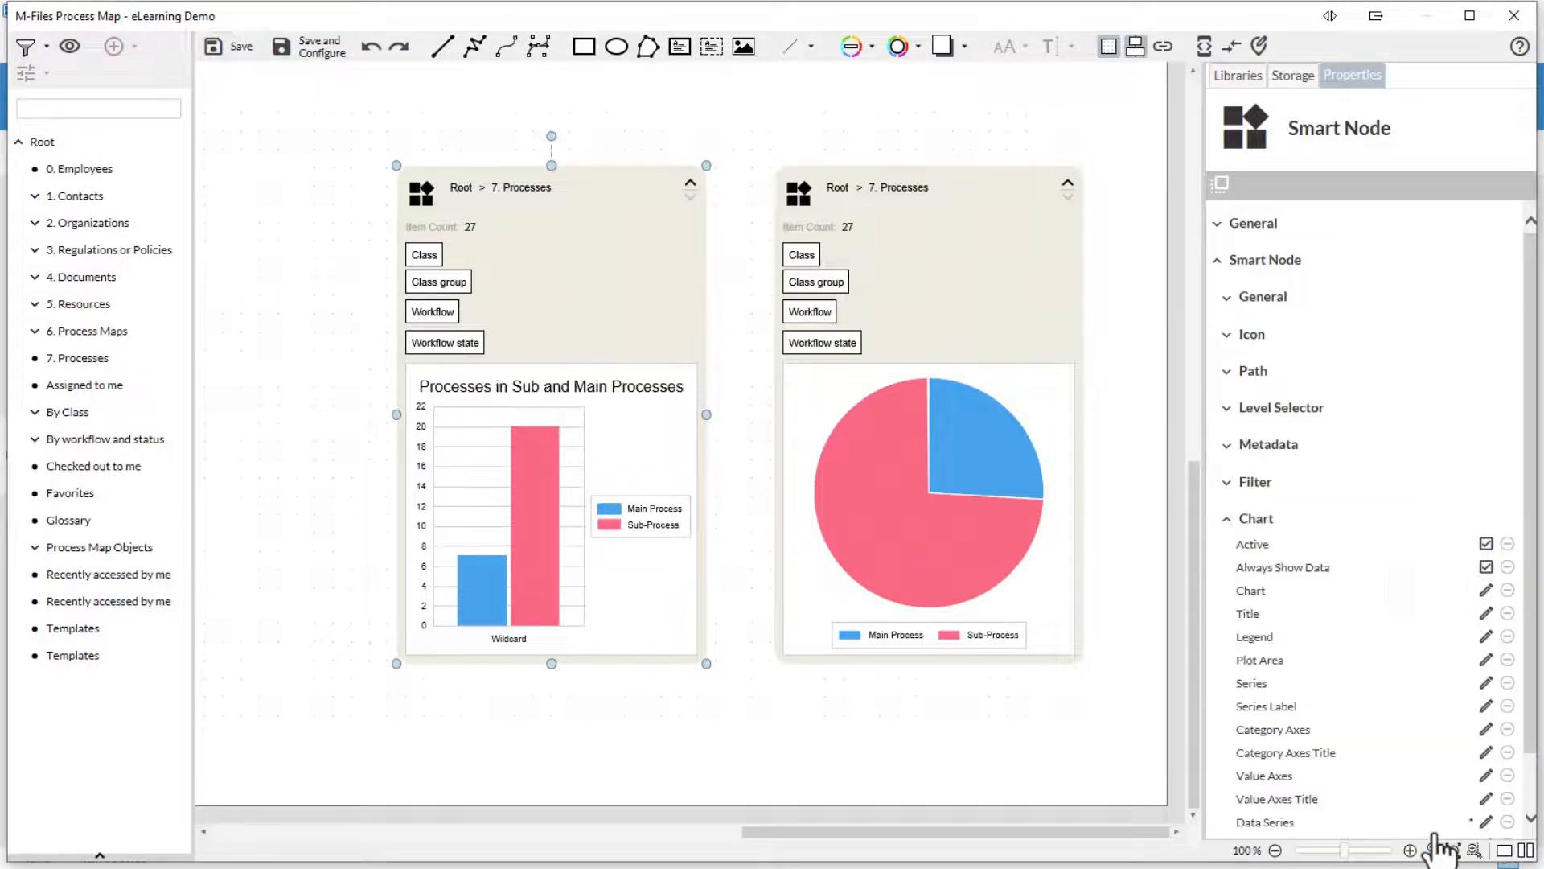
- Keep the chart legend positioned at Middle Right
click(1486, 636)
click(1334, 499)
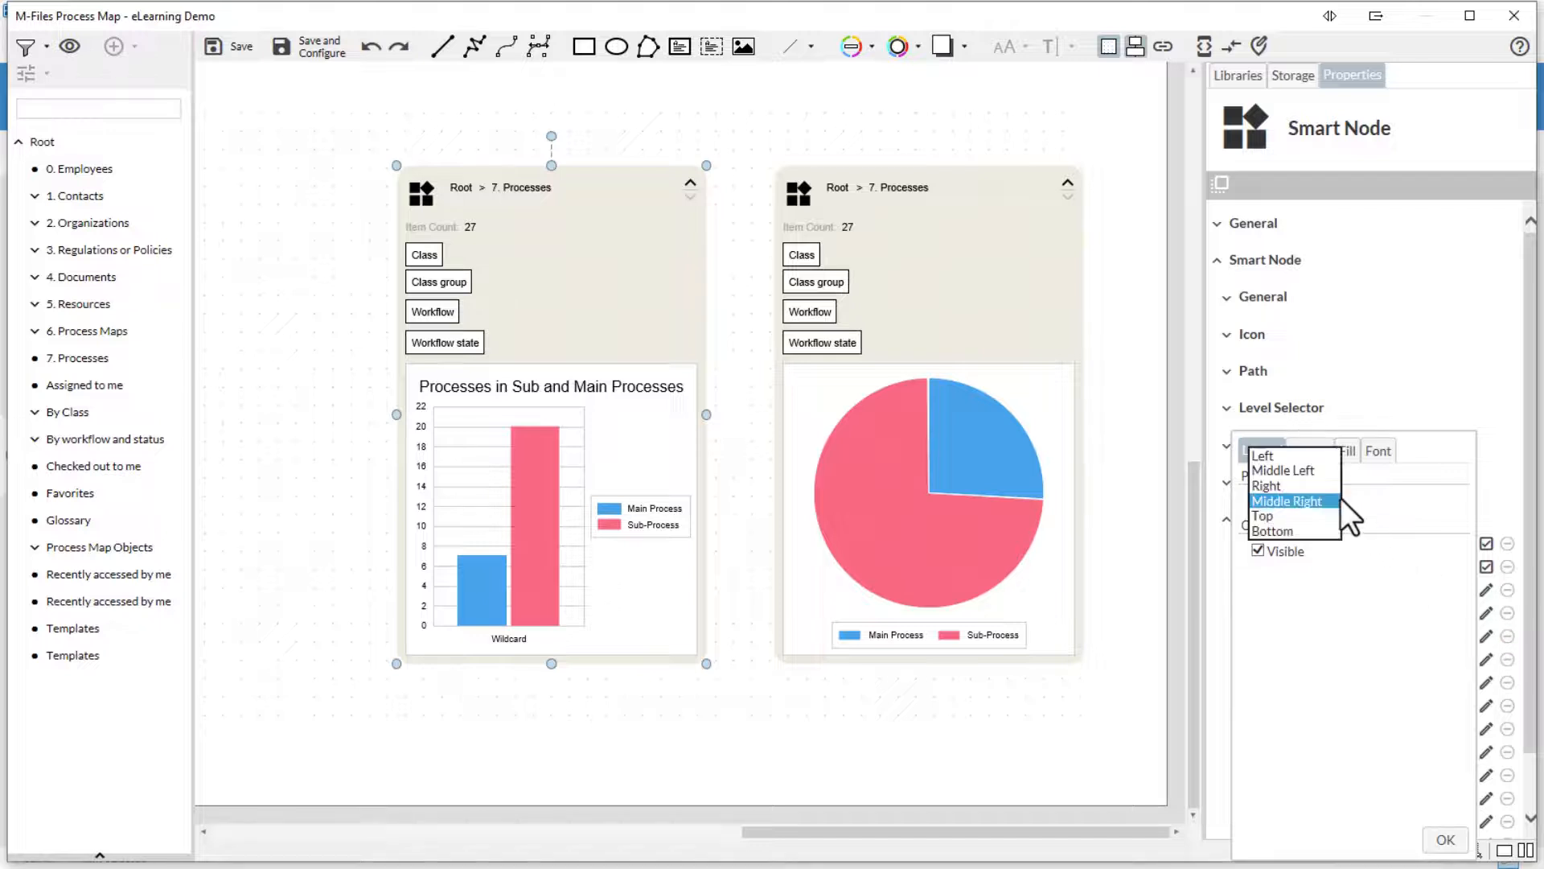
click(1339, 501)
click(1447, 845)
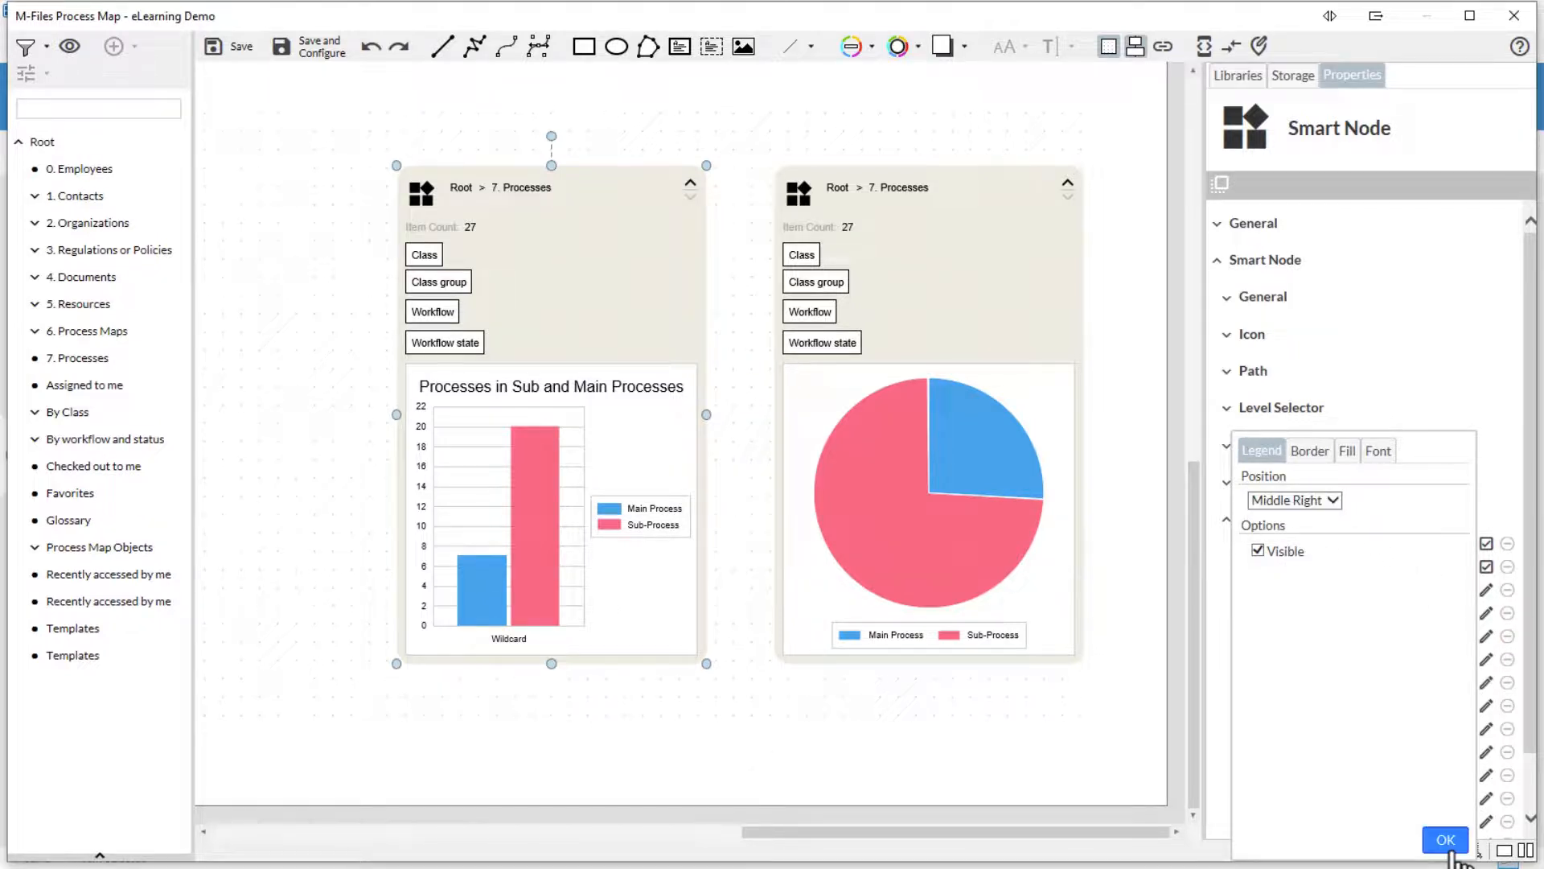
click(1485, 682)
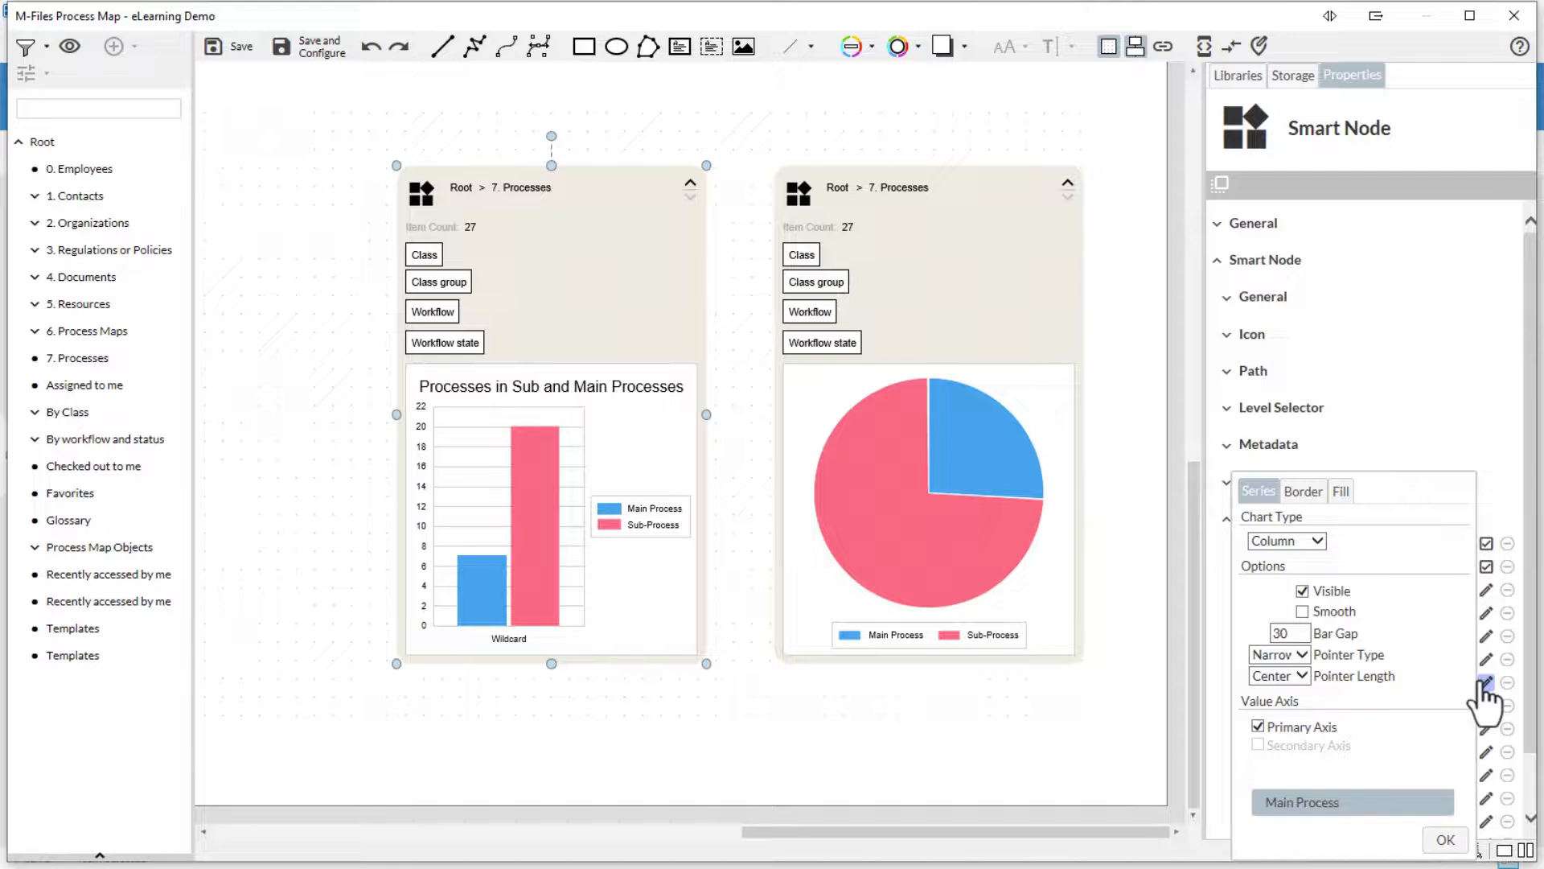
- Review the series settings, leaving Main Process as the selected series
click(1378, 804)
click(1378, 806)
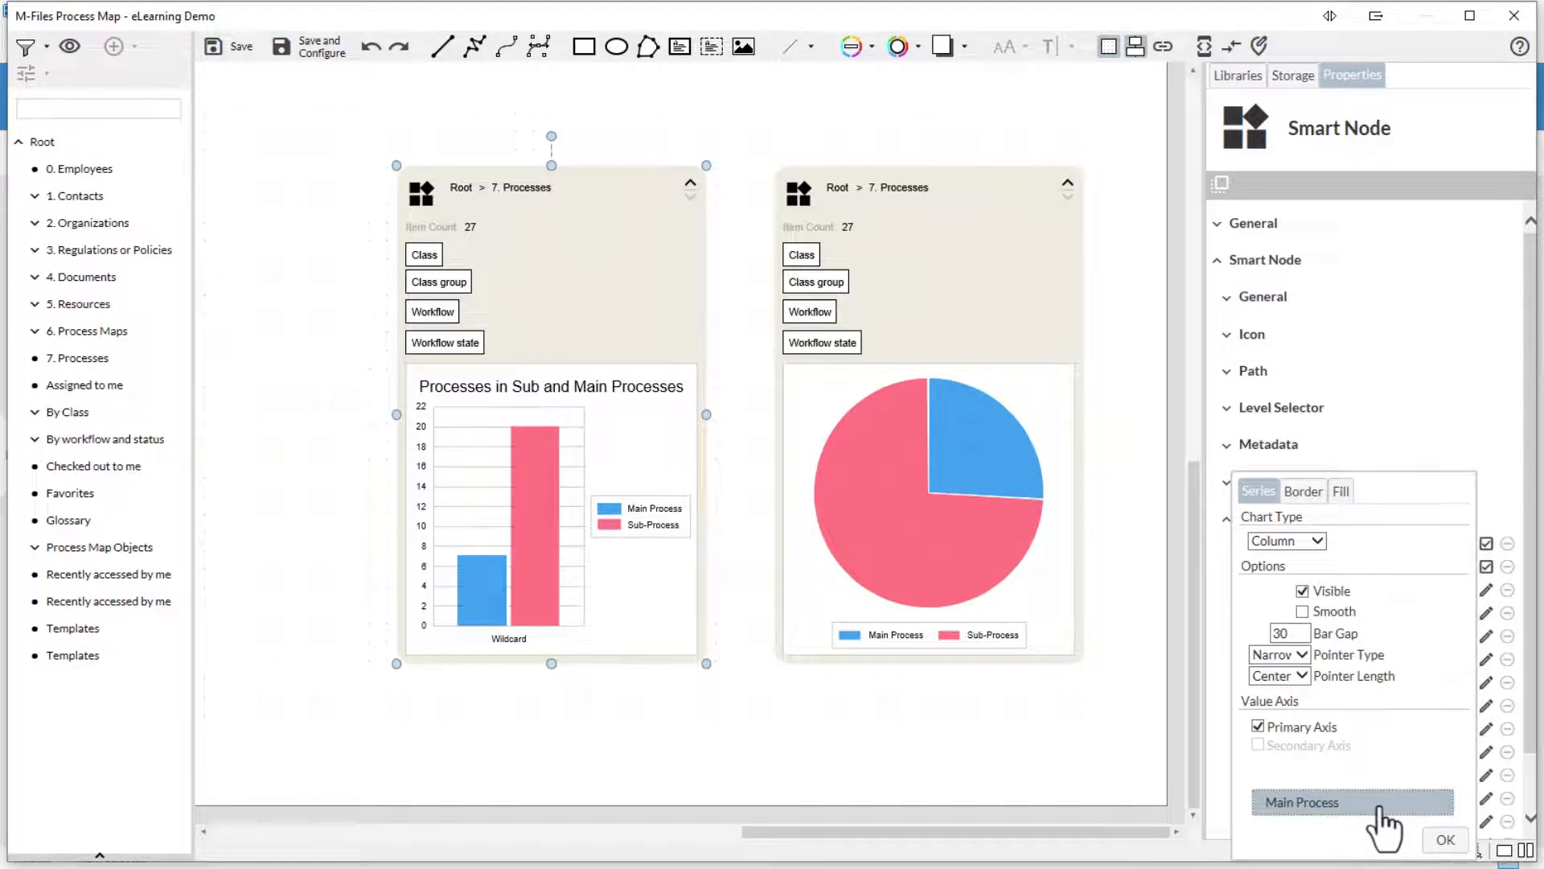
click(1444, 839)
- Make the Sub-Process series value labels (7 and 20) visible on the bars
click(1486, 705)
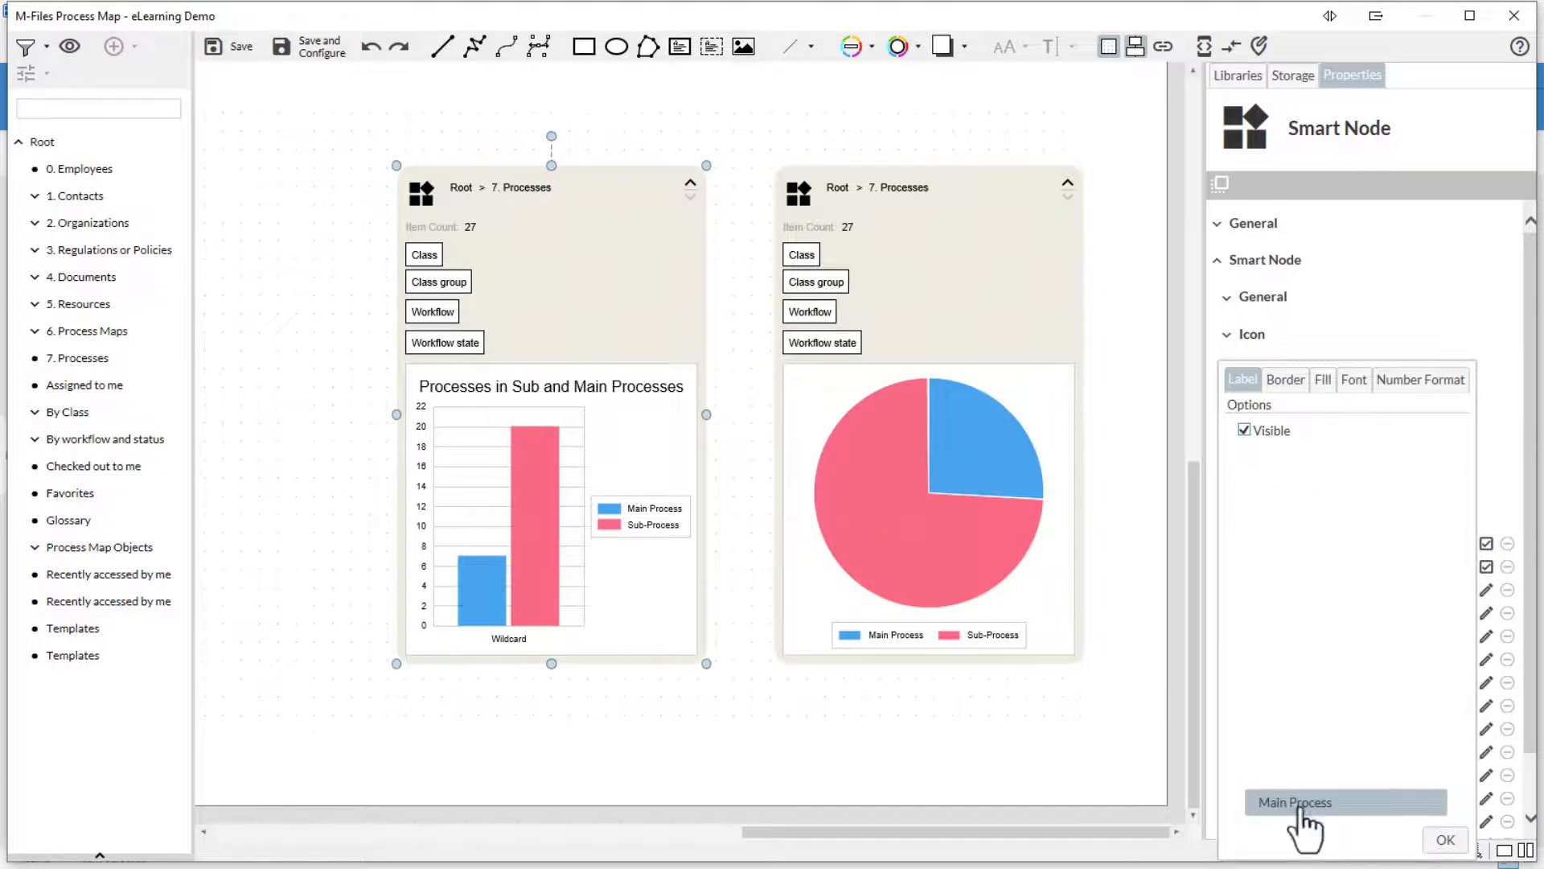
click(1305, 805)
click(1303, 777)
click(1244, 430)
click(1443, 839)
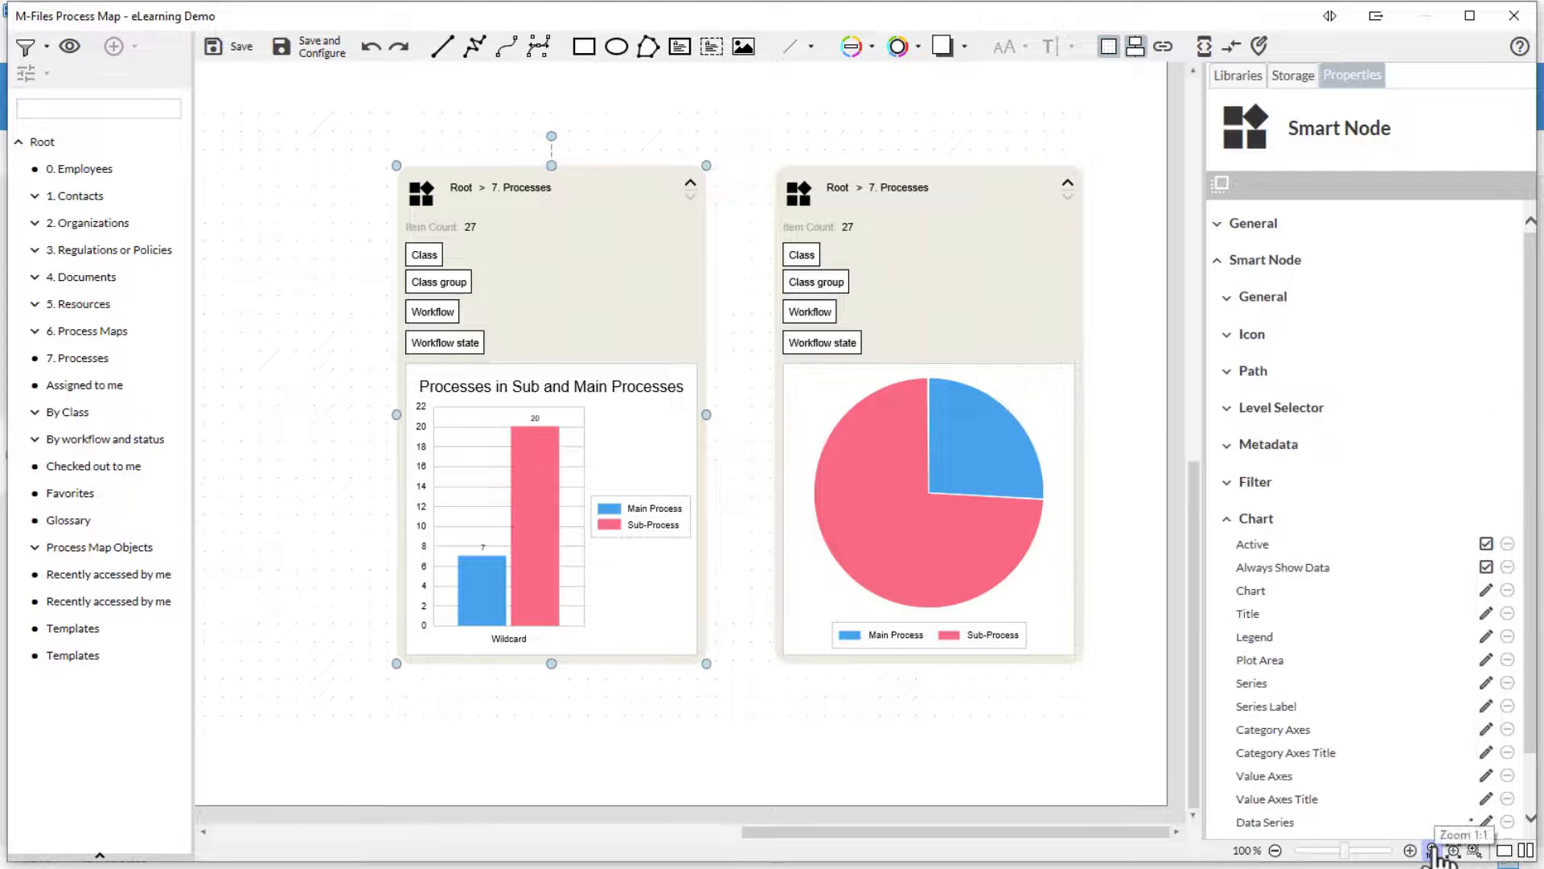
click(1485, 729)
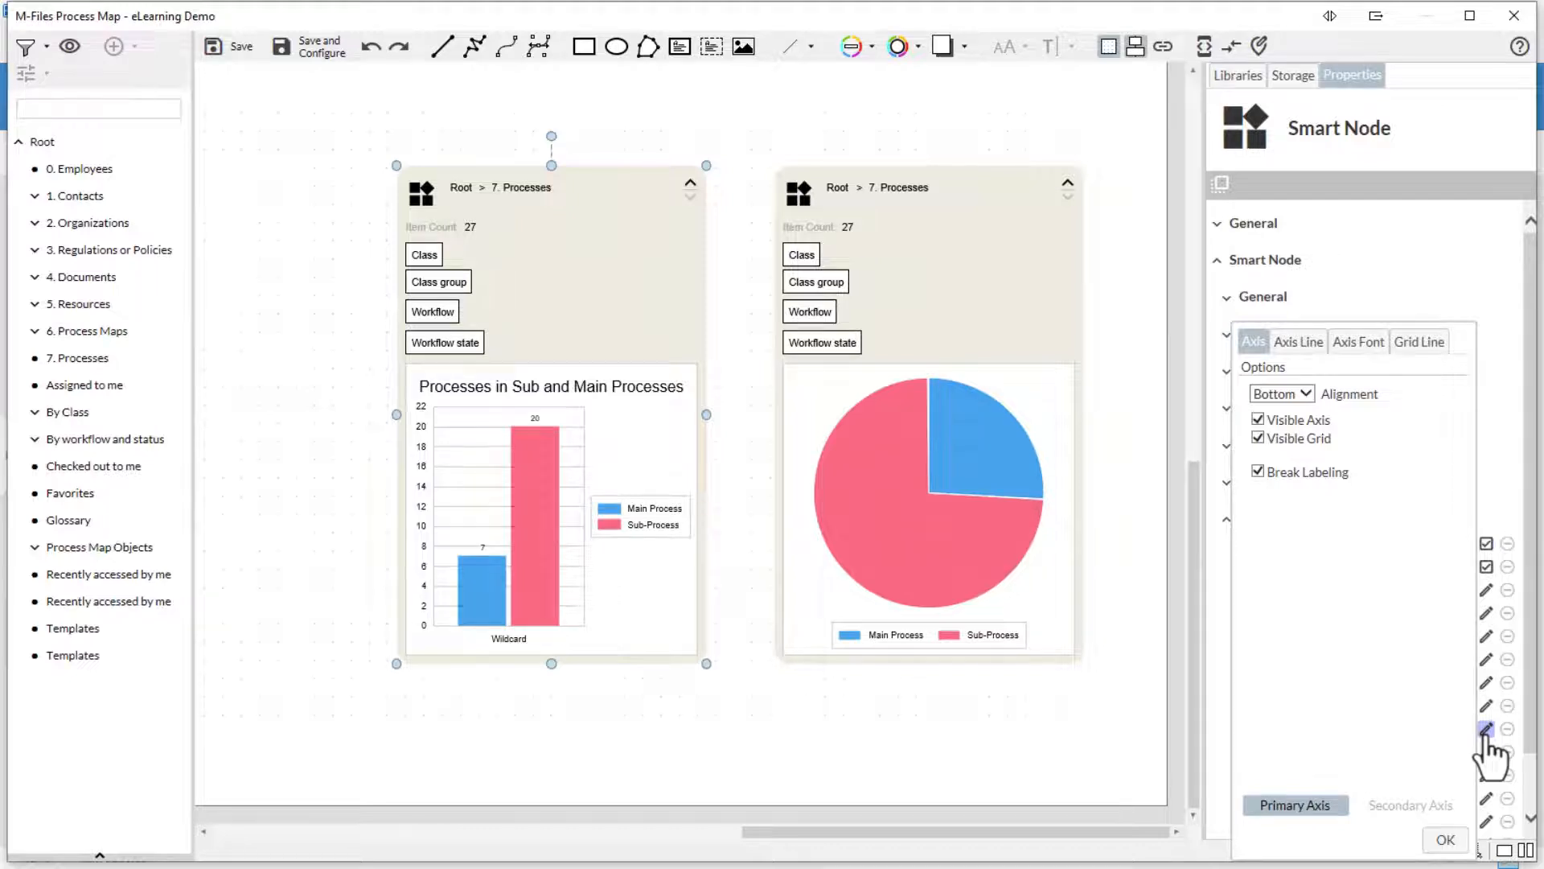
- Review the category axis line, grid line and font options without changing them
click(1297, 344)
click(1360, 344)
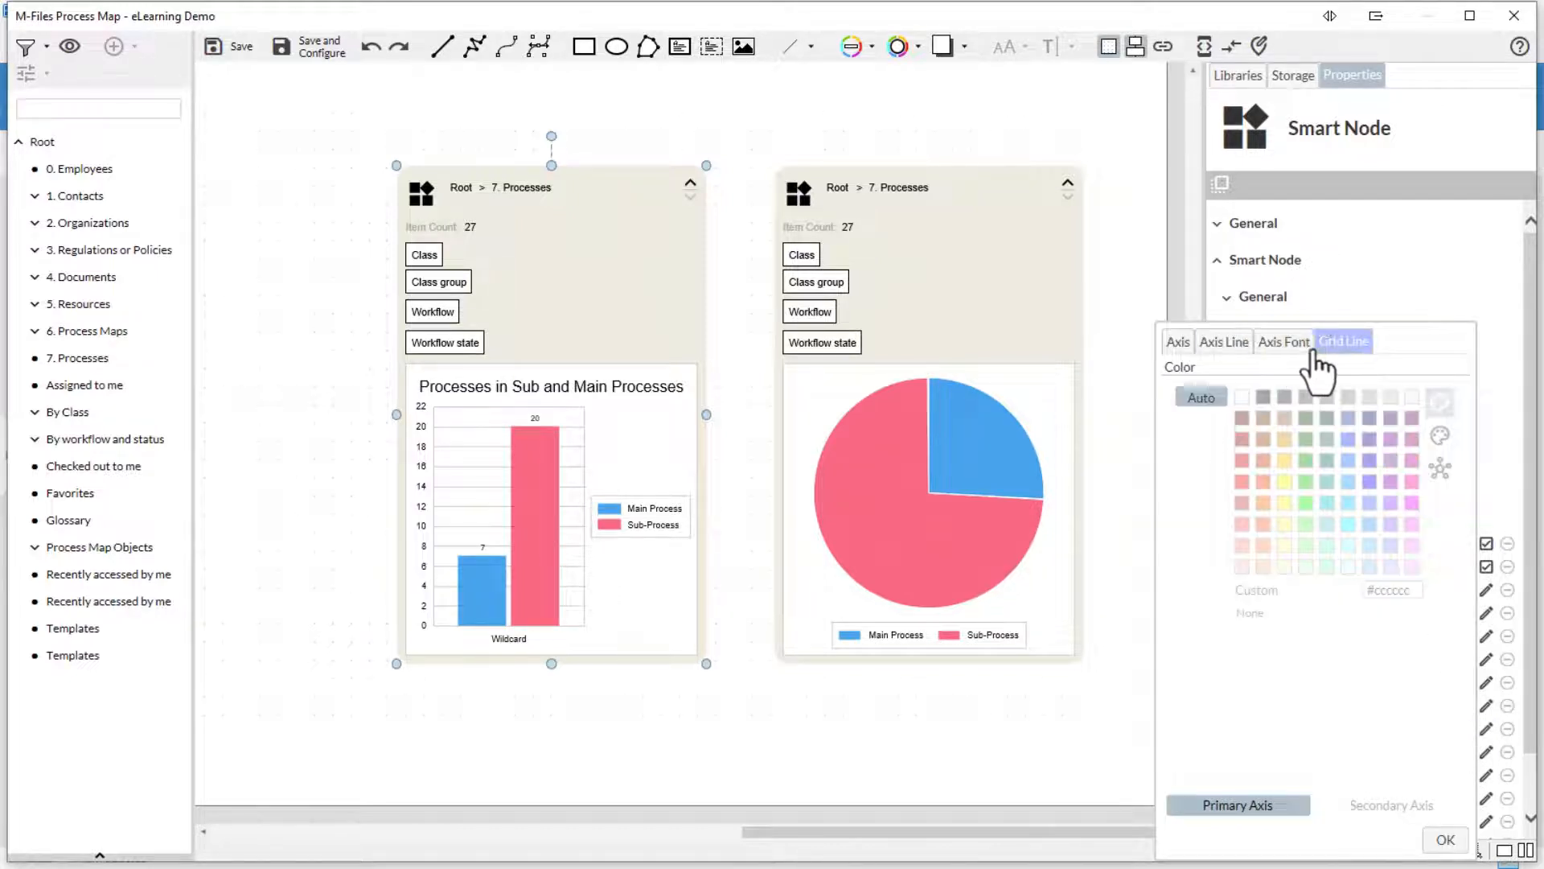
click(1284, 343)
click(1180, 344)
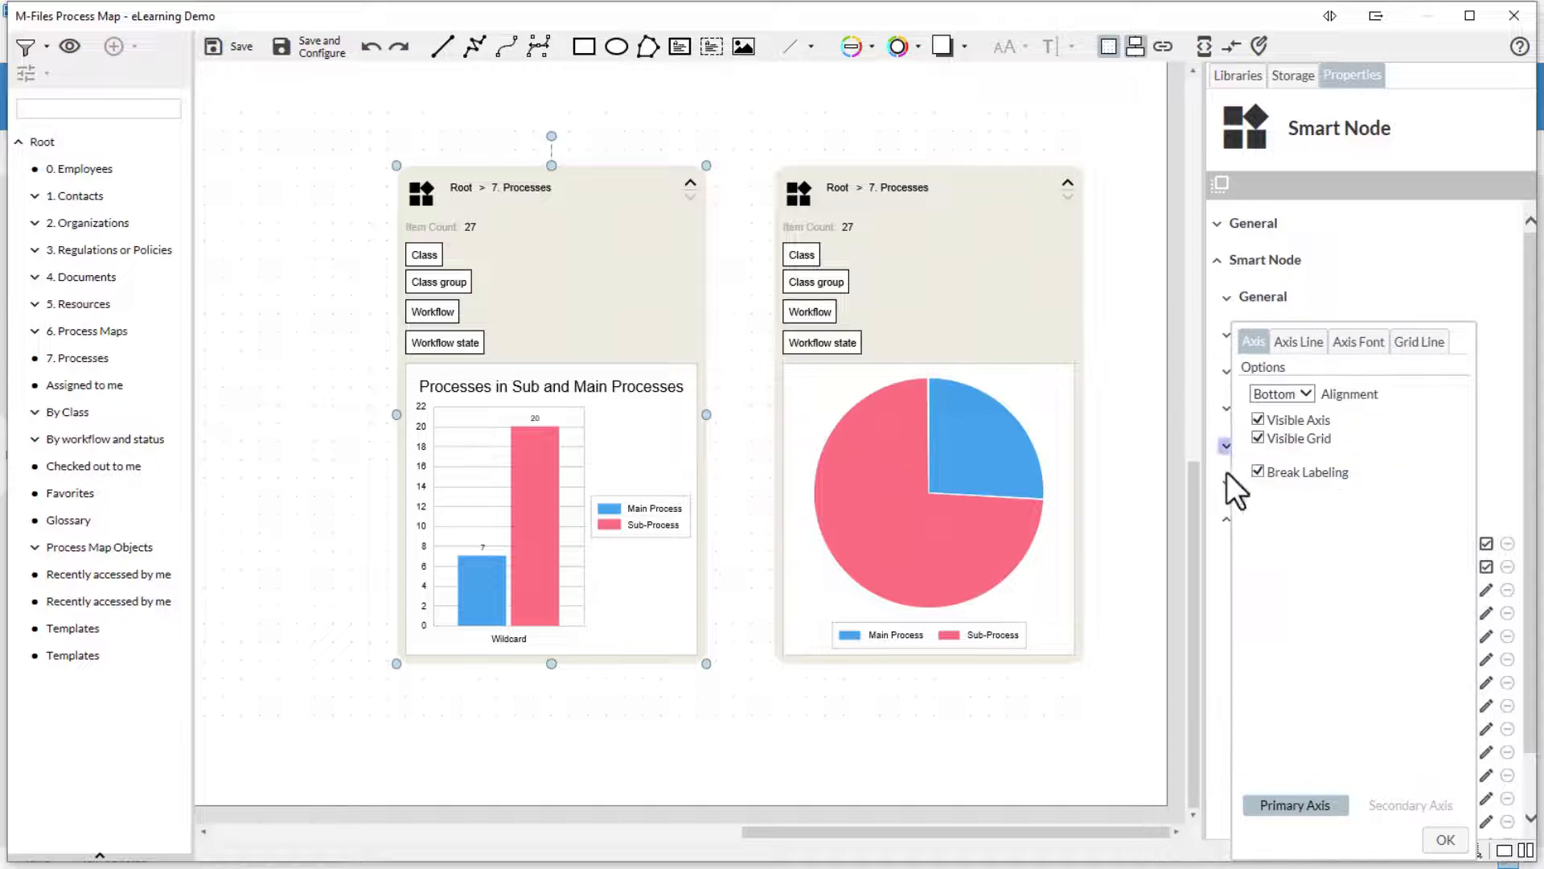
click(1443, 839)
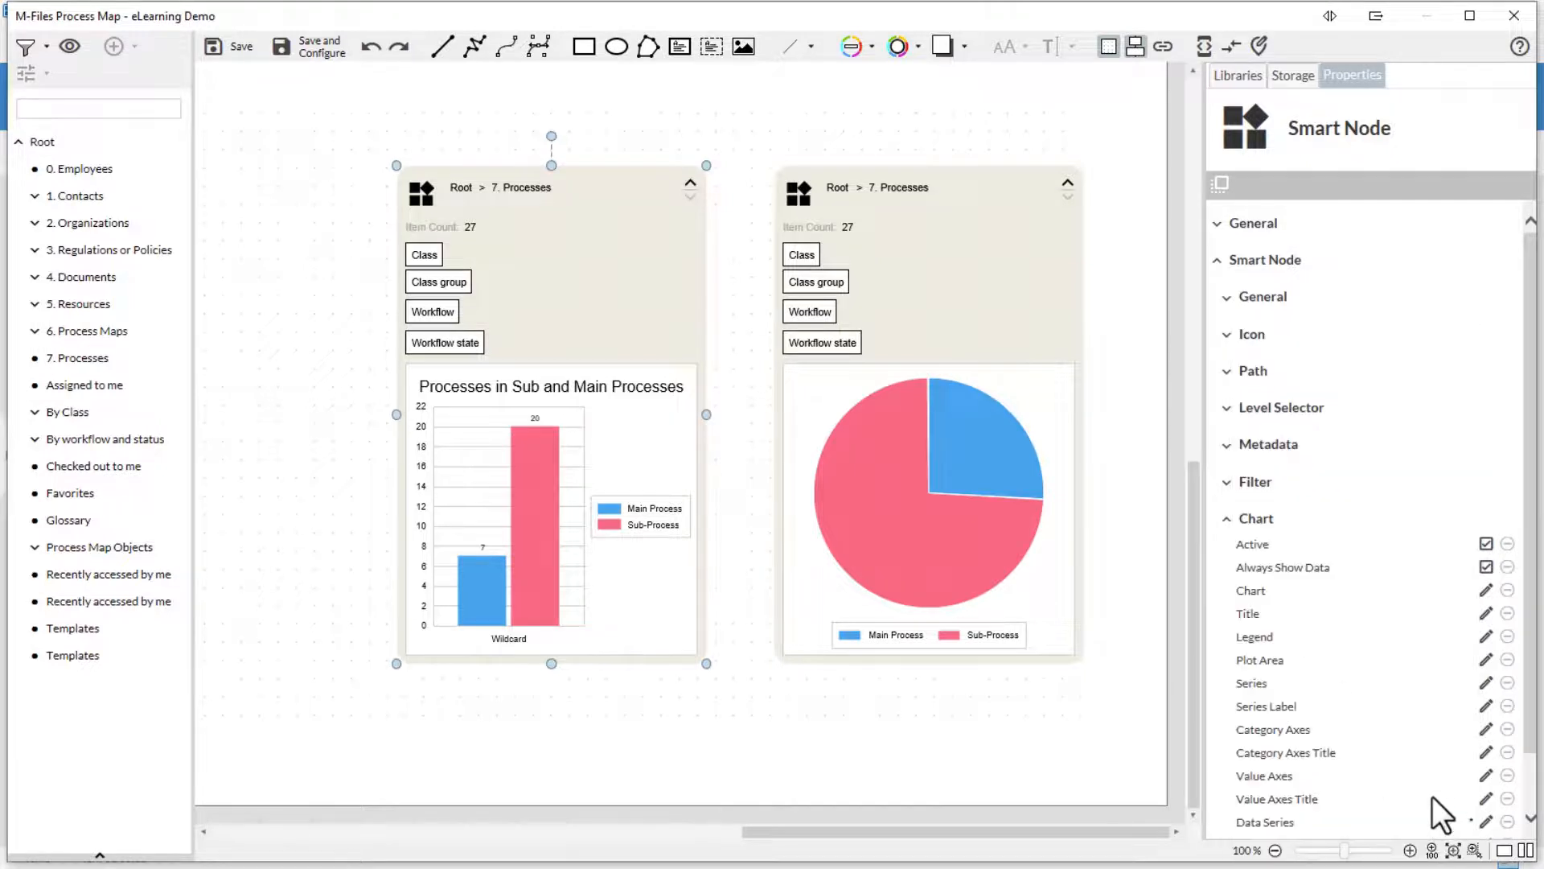
- Set the visible category axis title to 'Processes'
click(1486, 753)
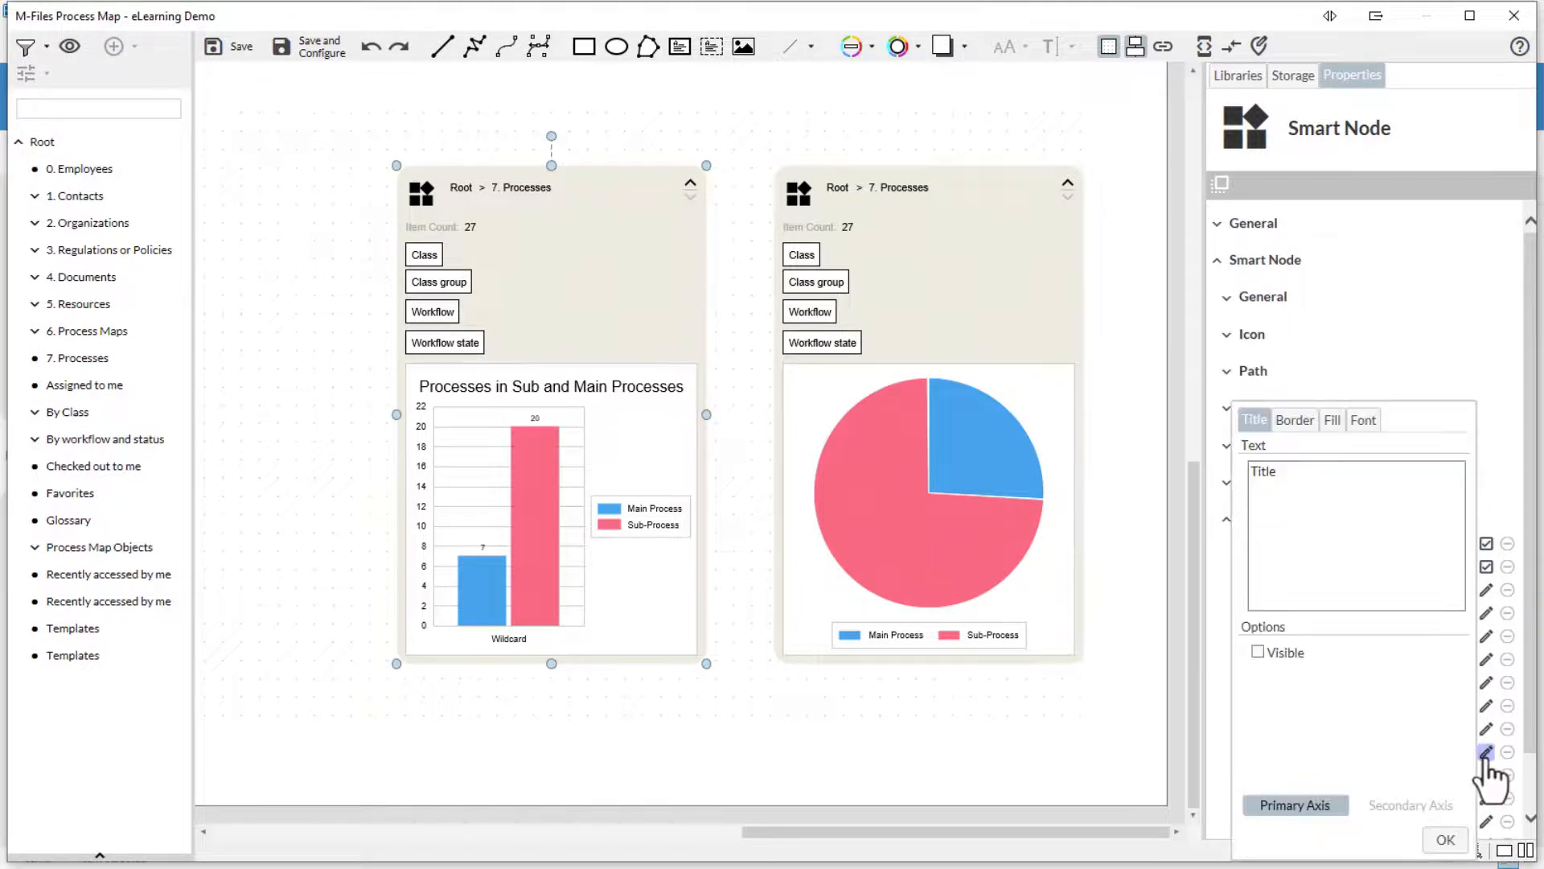
click(1389, 539)
key(ctrl+a)
text(Processes)
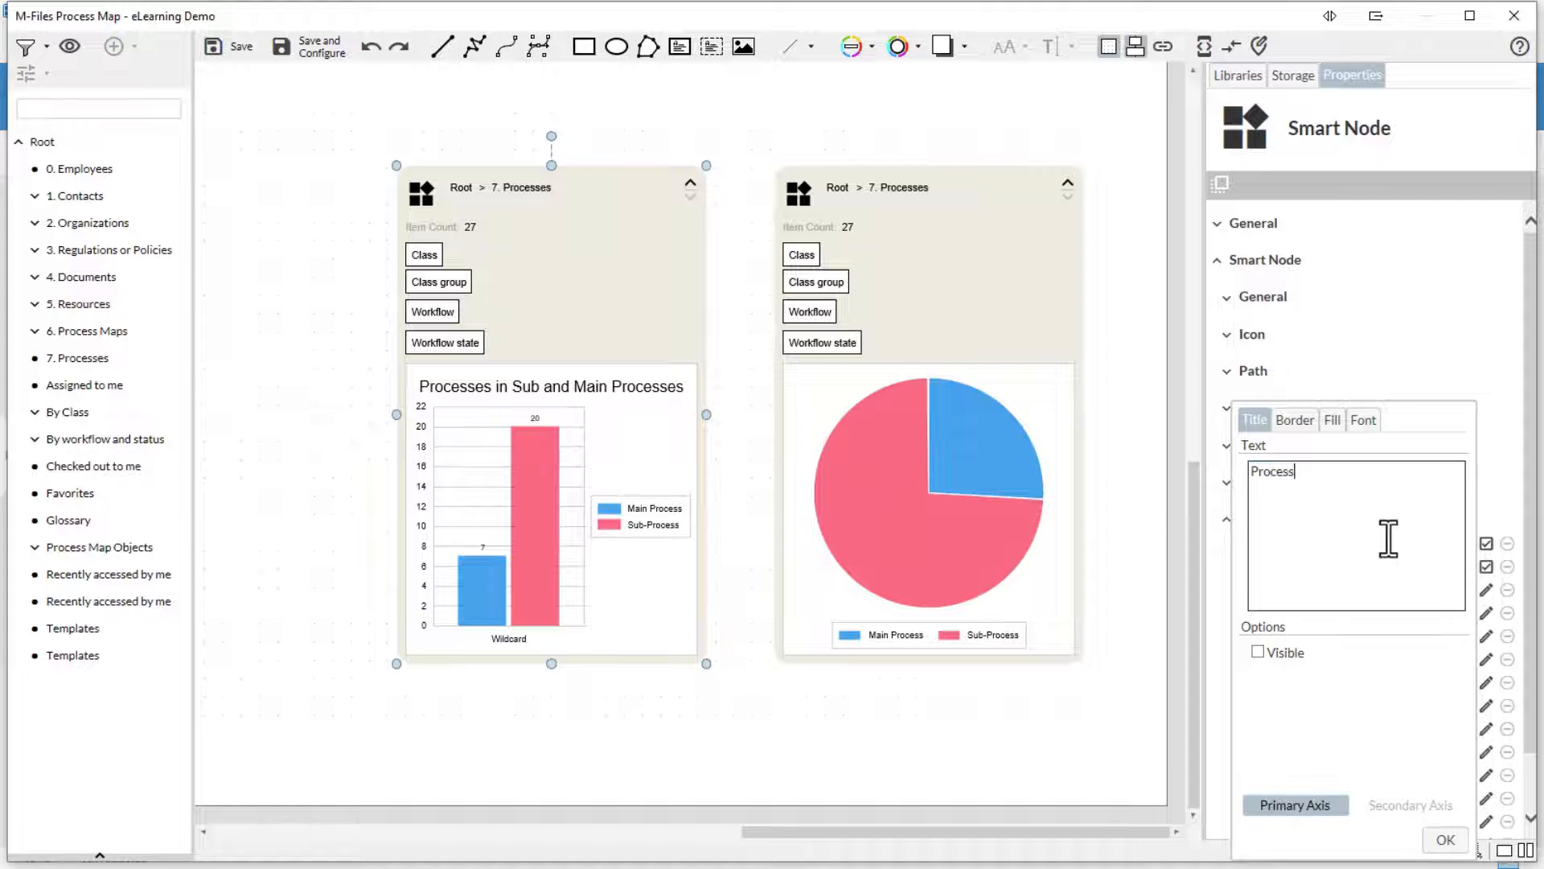
click(1286, 655)
click(1444, 841)
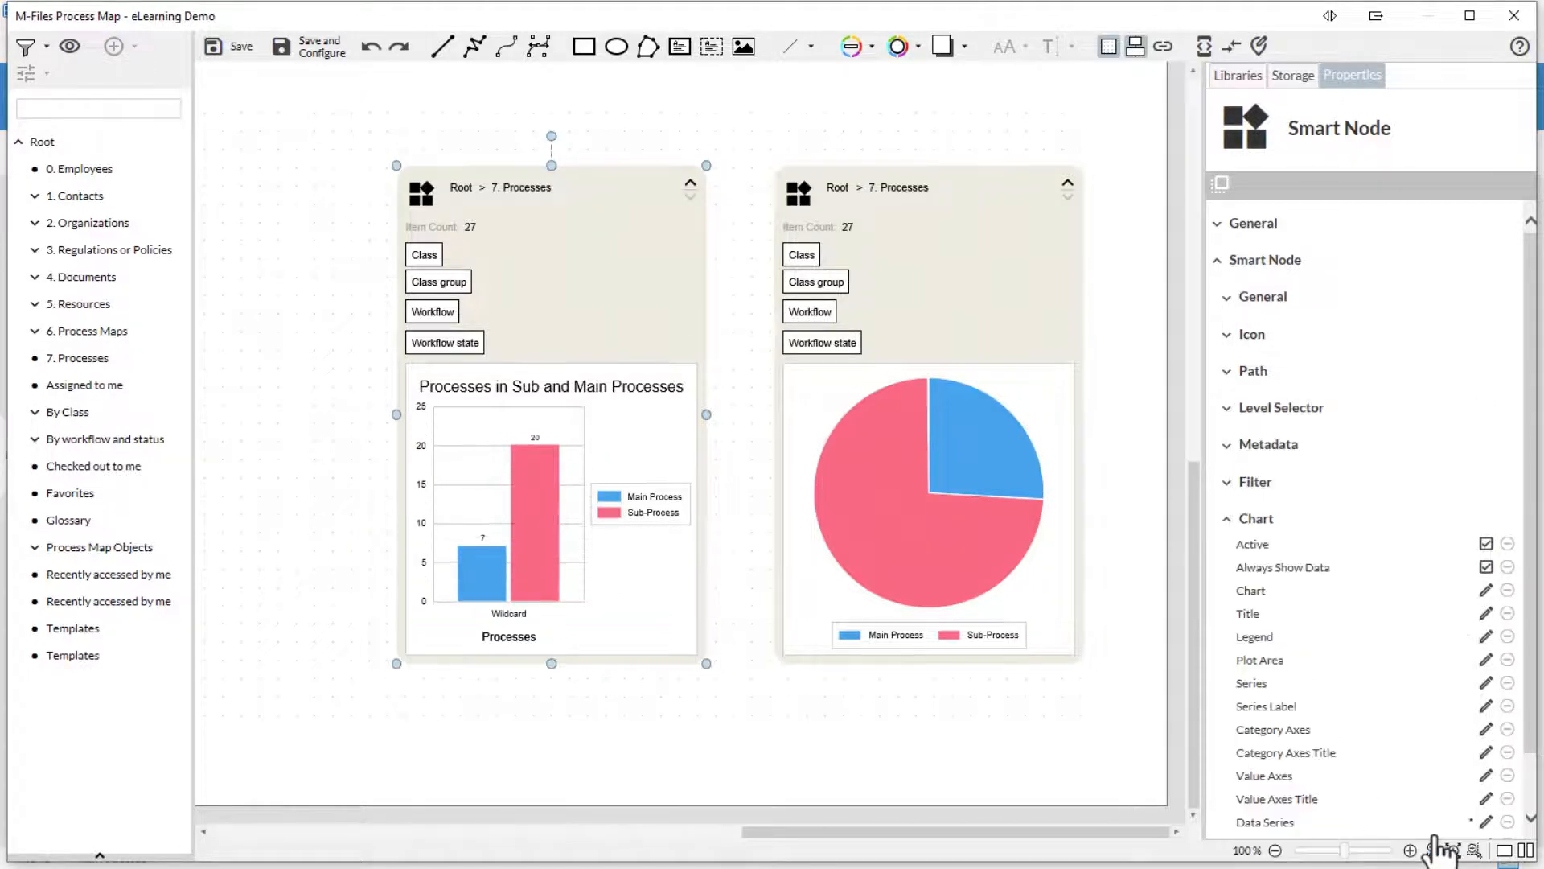
click(1486, 776)
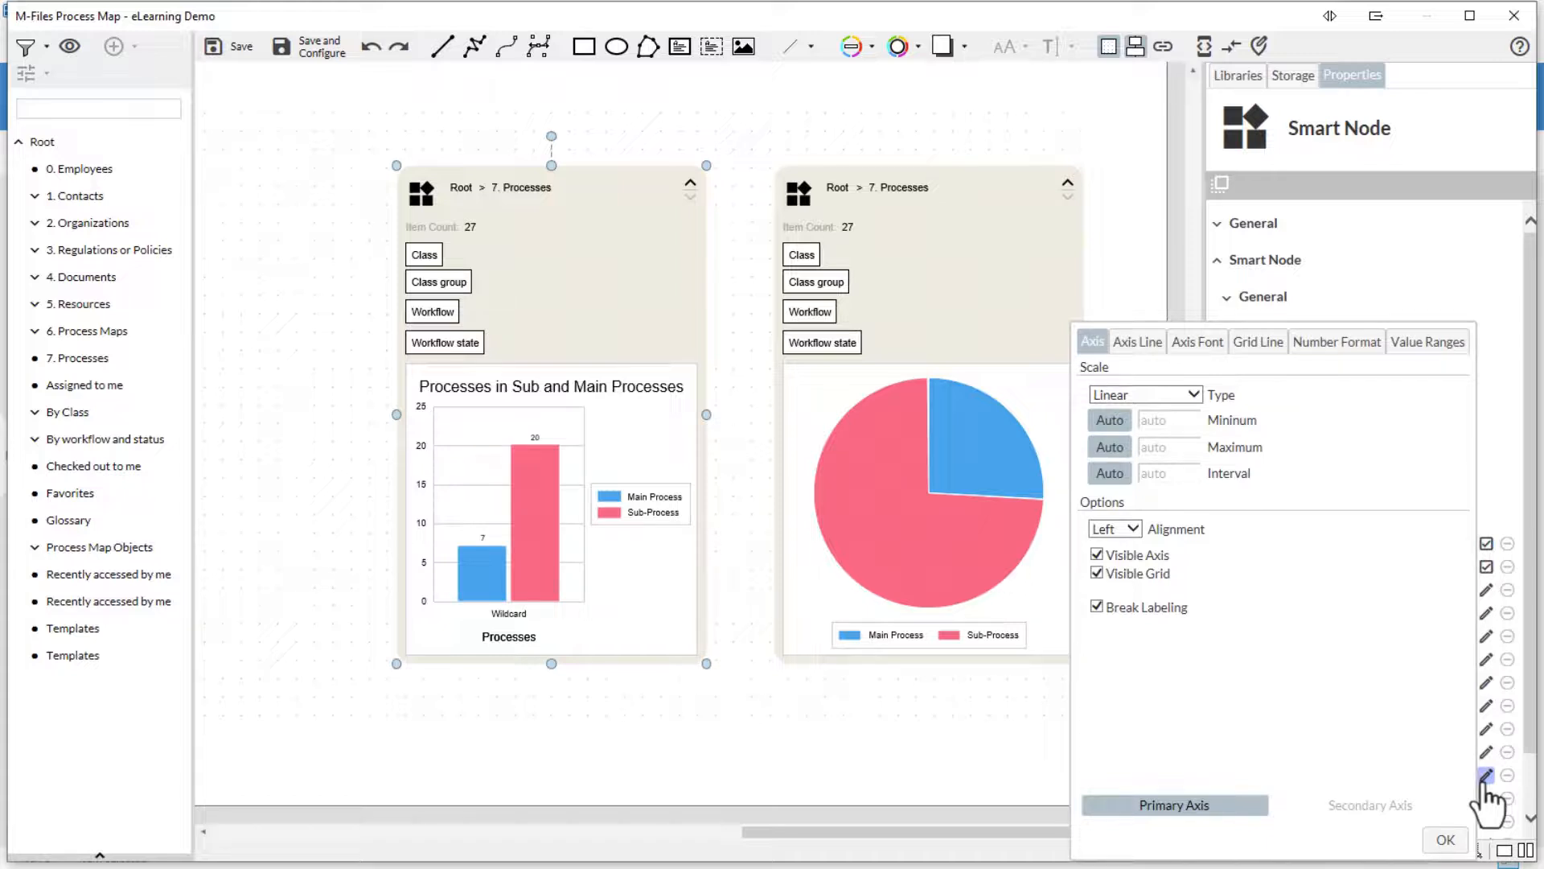
click(1196, 396)
click(1189, 391)
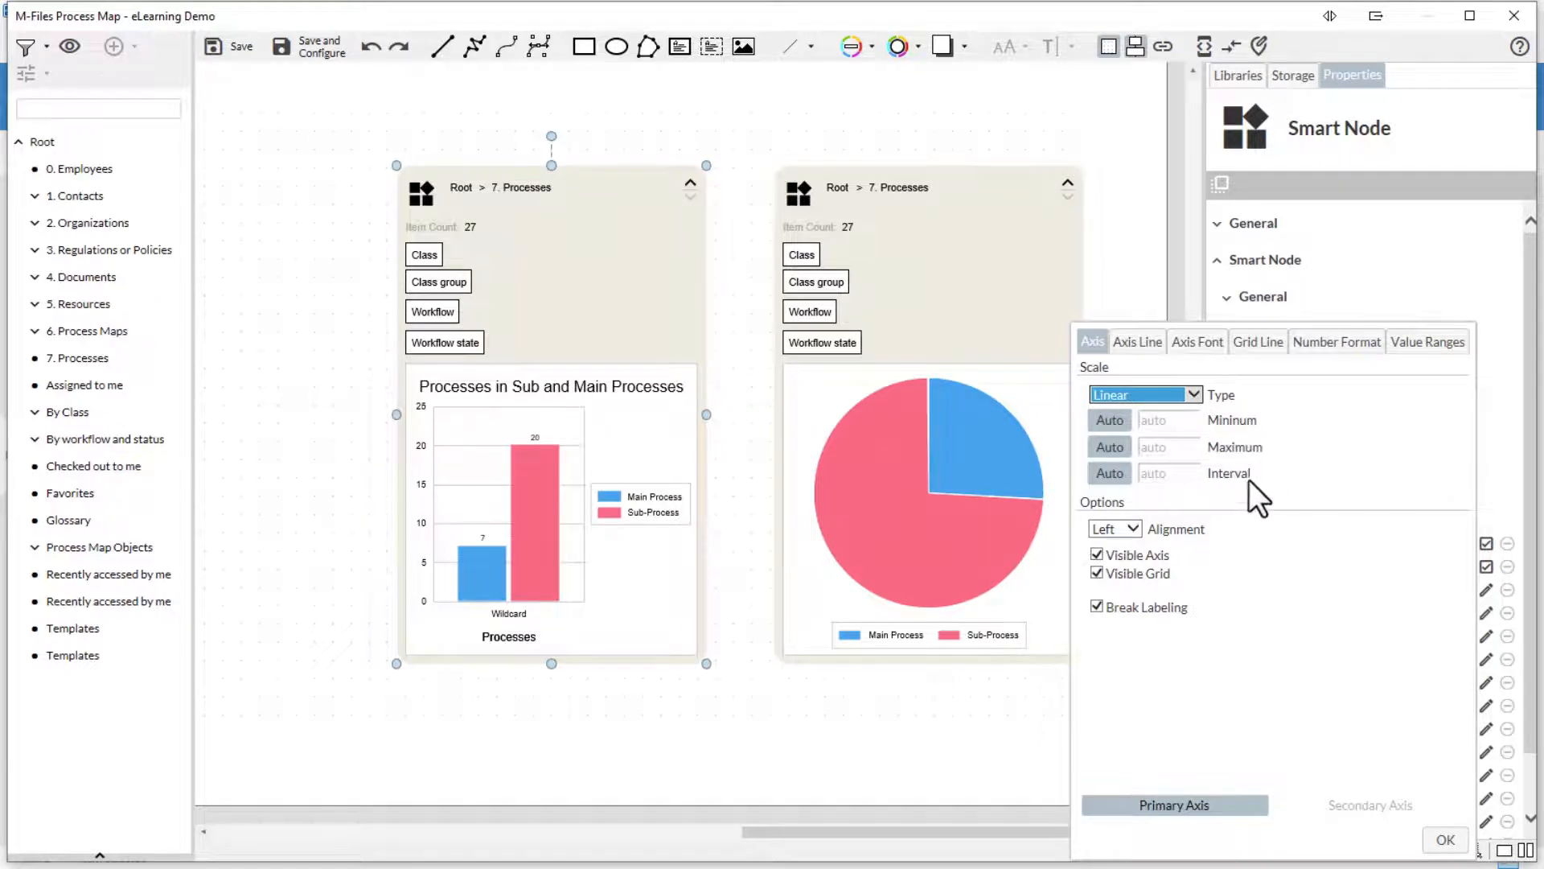
click(1198, 341)
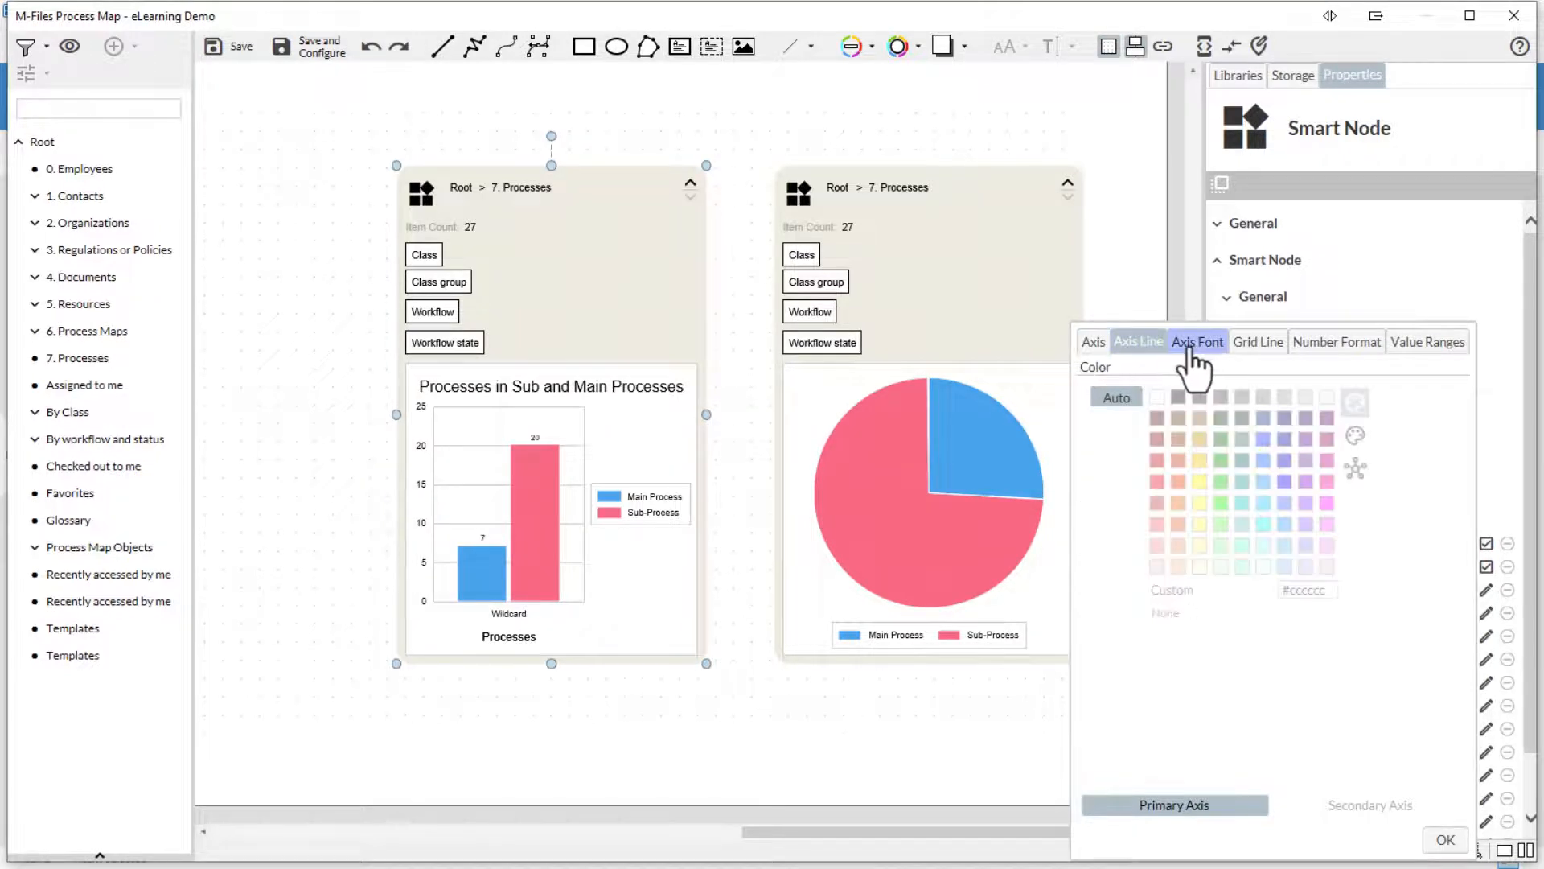
click(1241, 342)
click(1337, 341)
click(1428, 341)
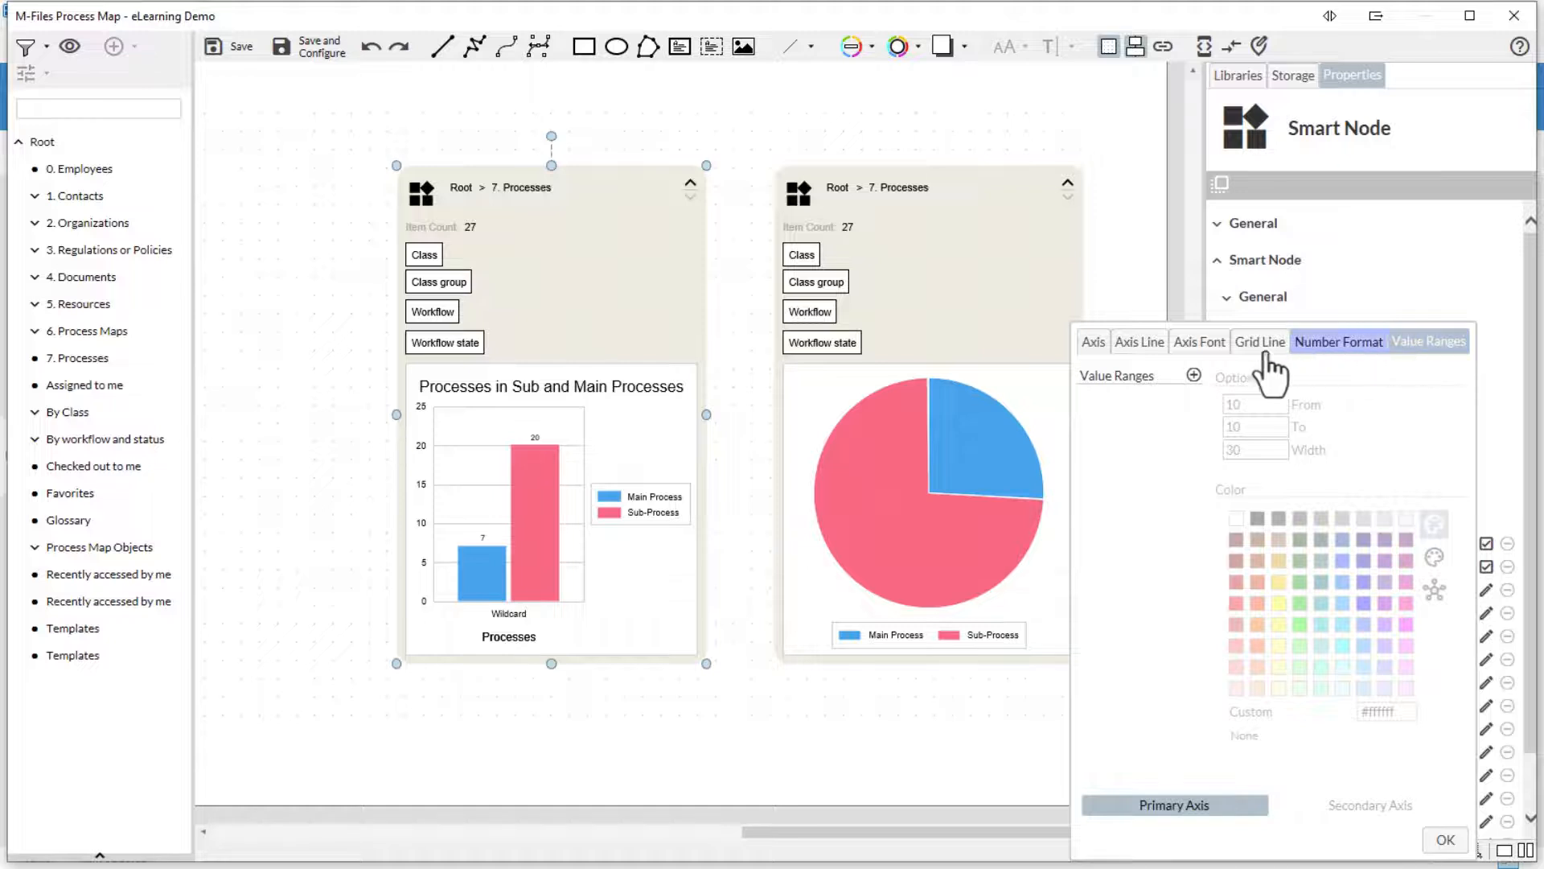
click(1094, 341)
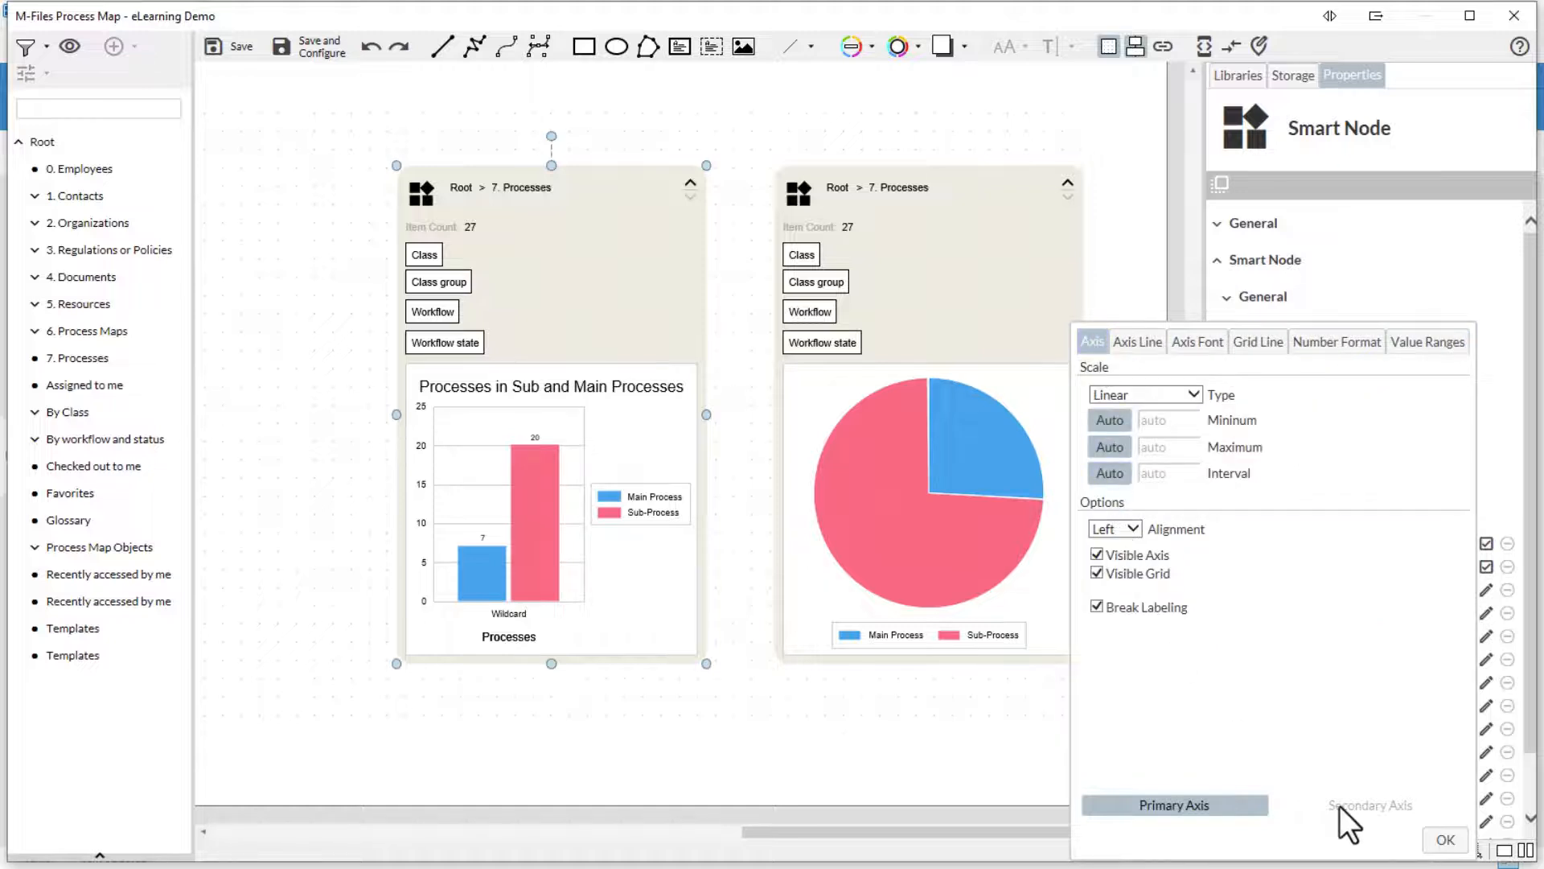
click(1445, 839)
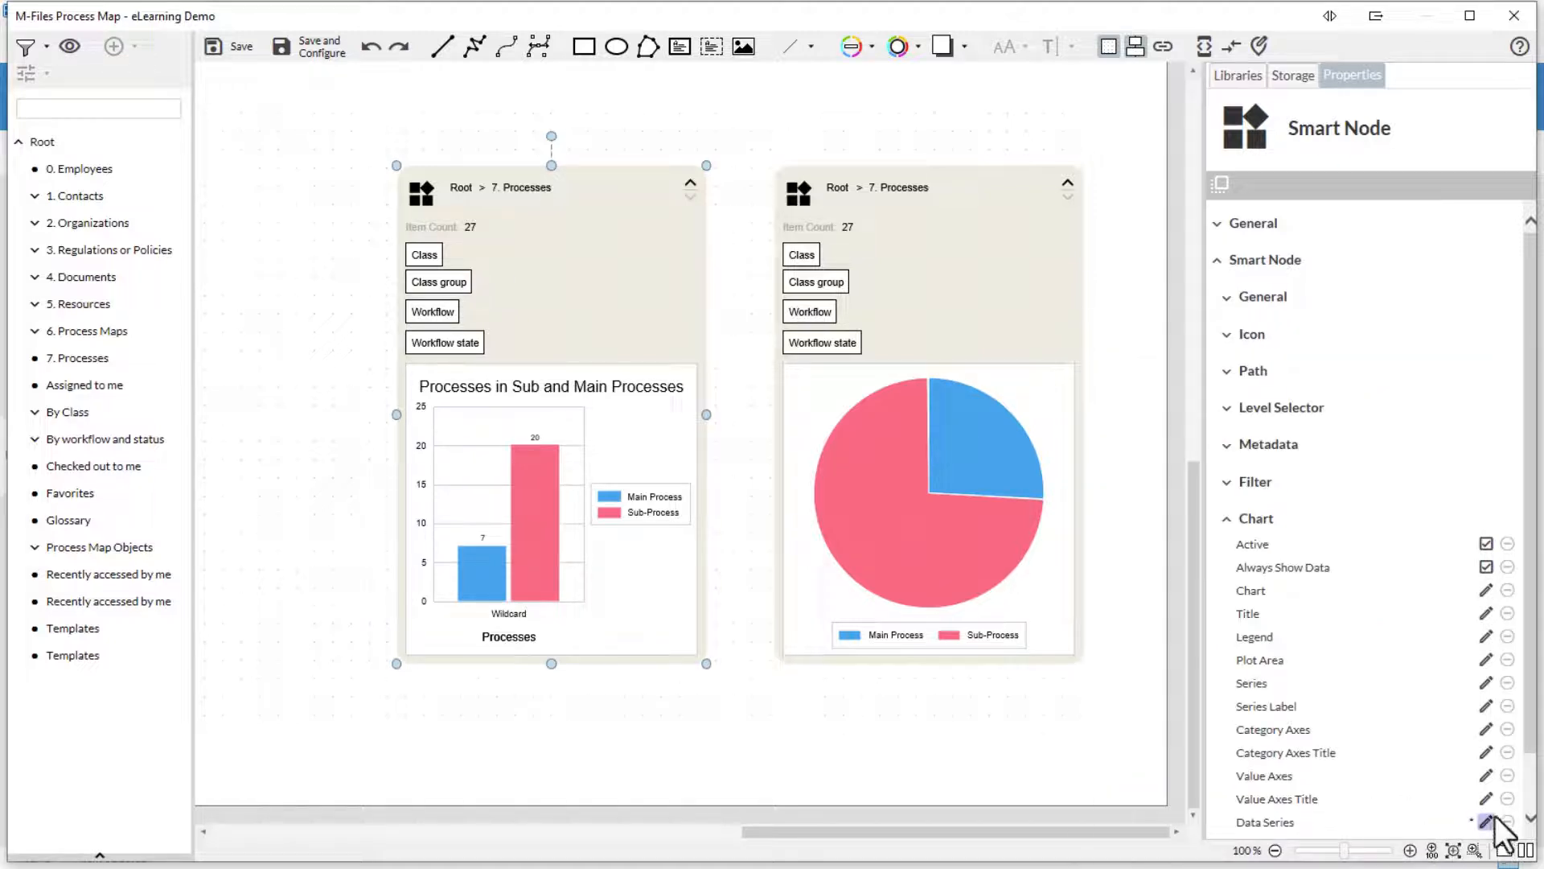
click(1489, 802)
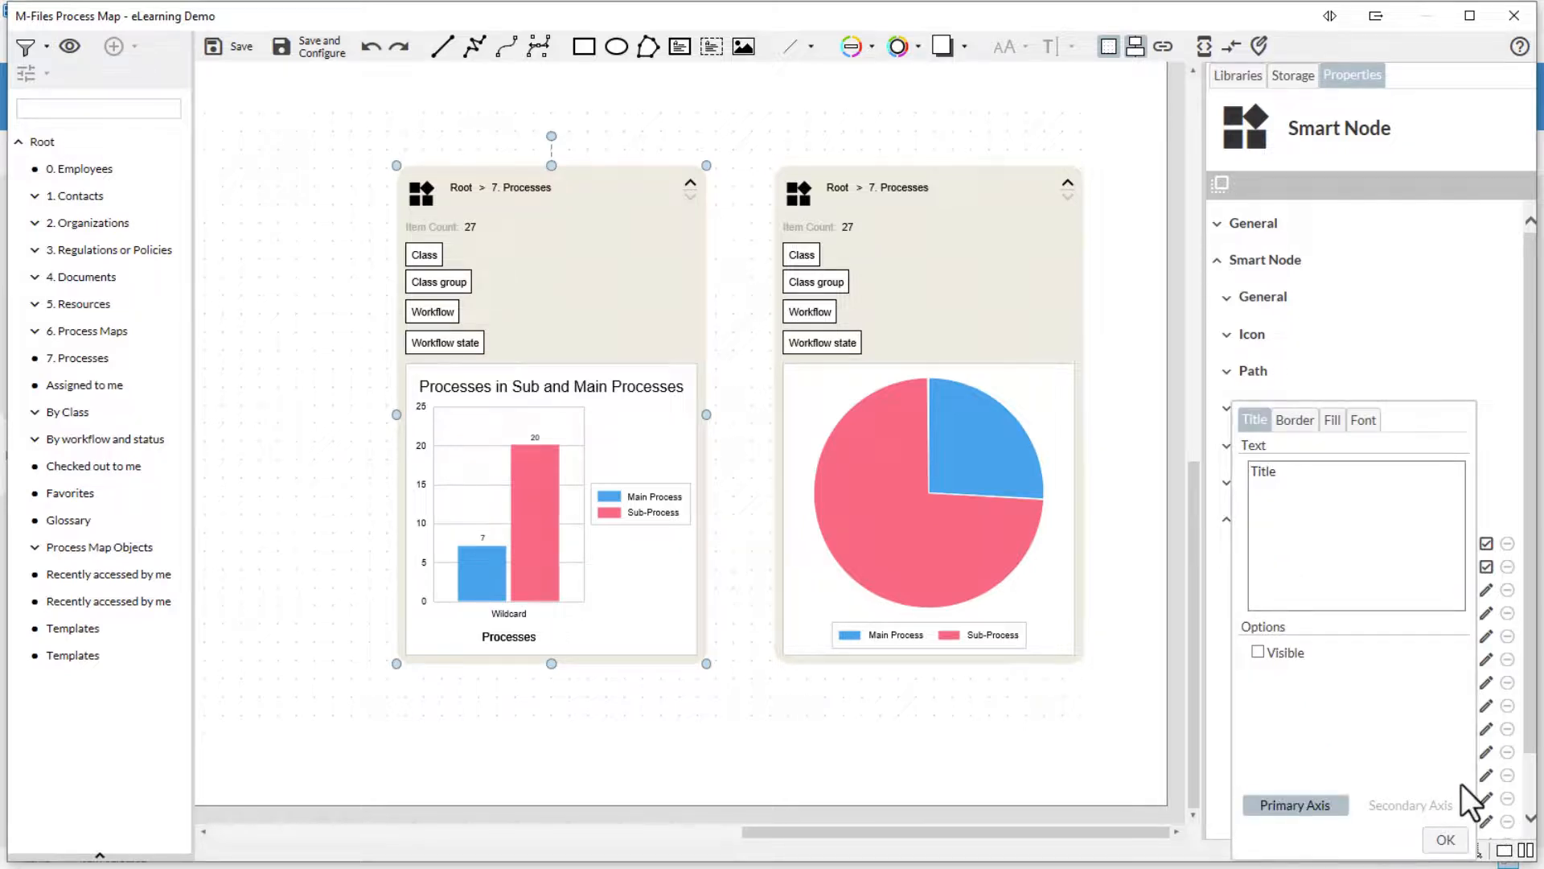
click(1446, 840)
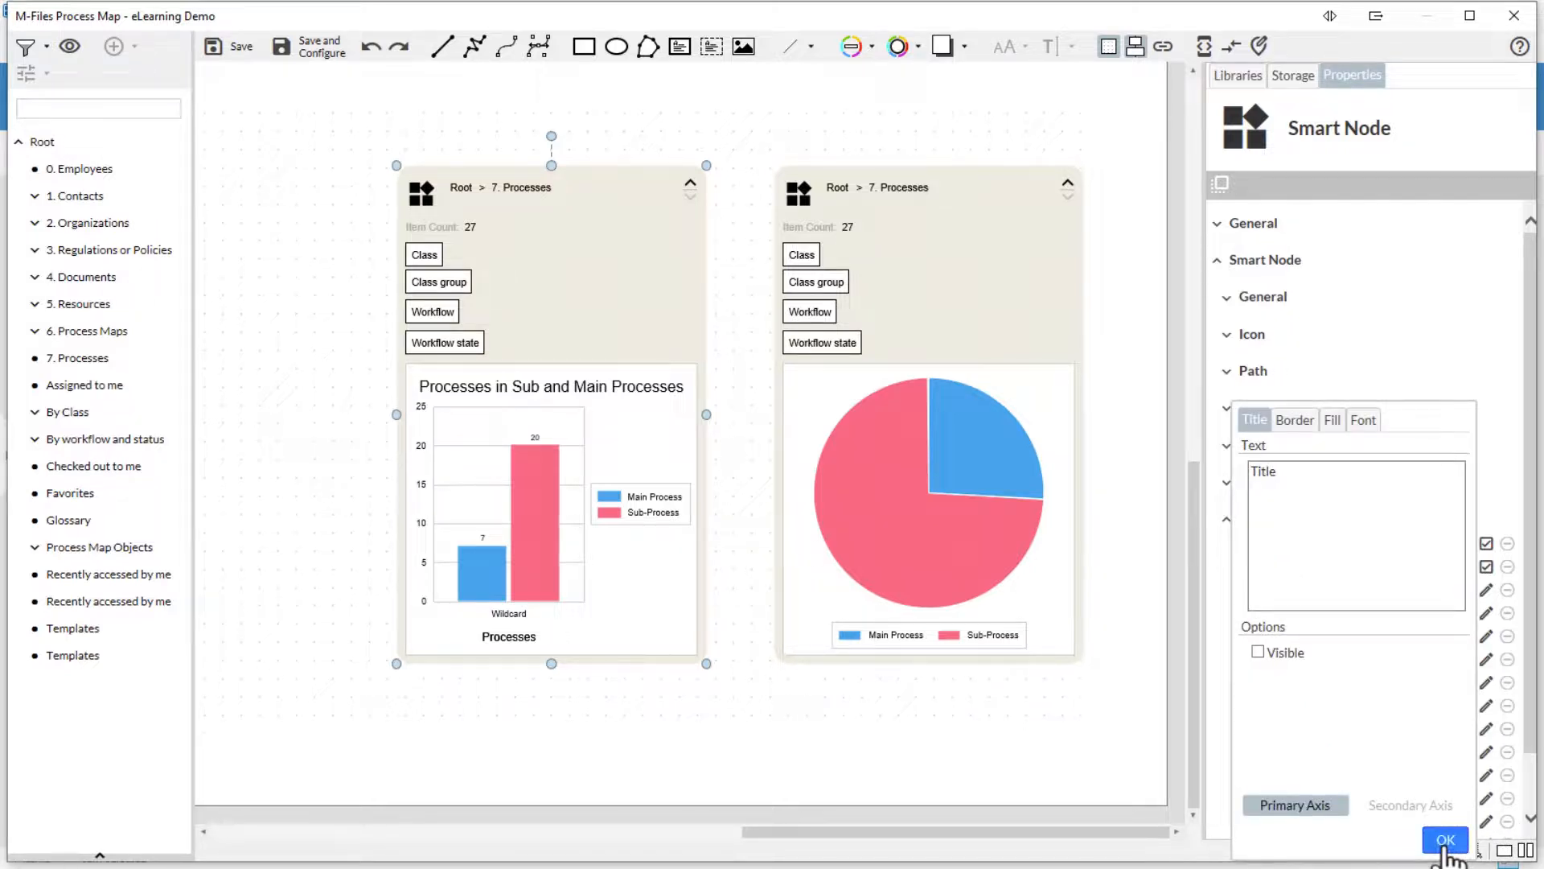
scroll(1460, 820, down, 2)
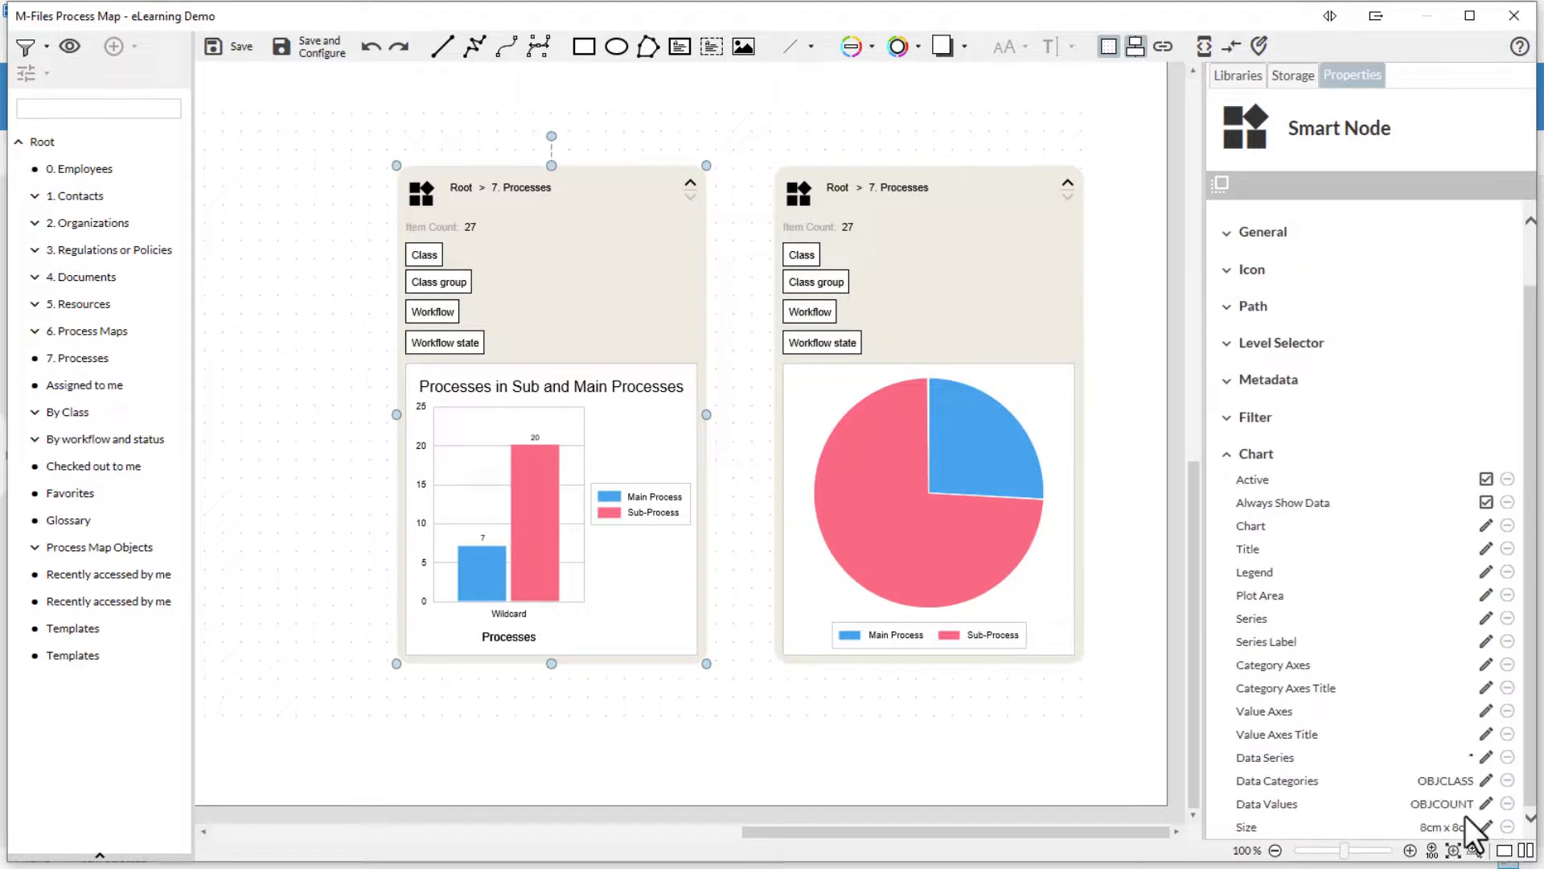
- Group the data series at level 1 by Department -ML, leaving aggregation and level 2 blank
click(1485, 758)
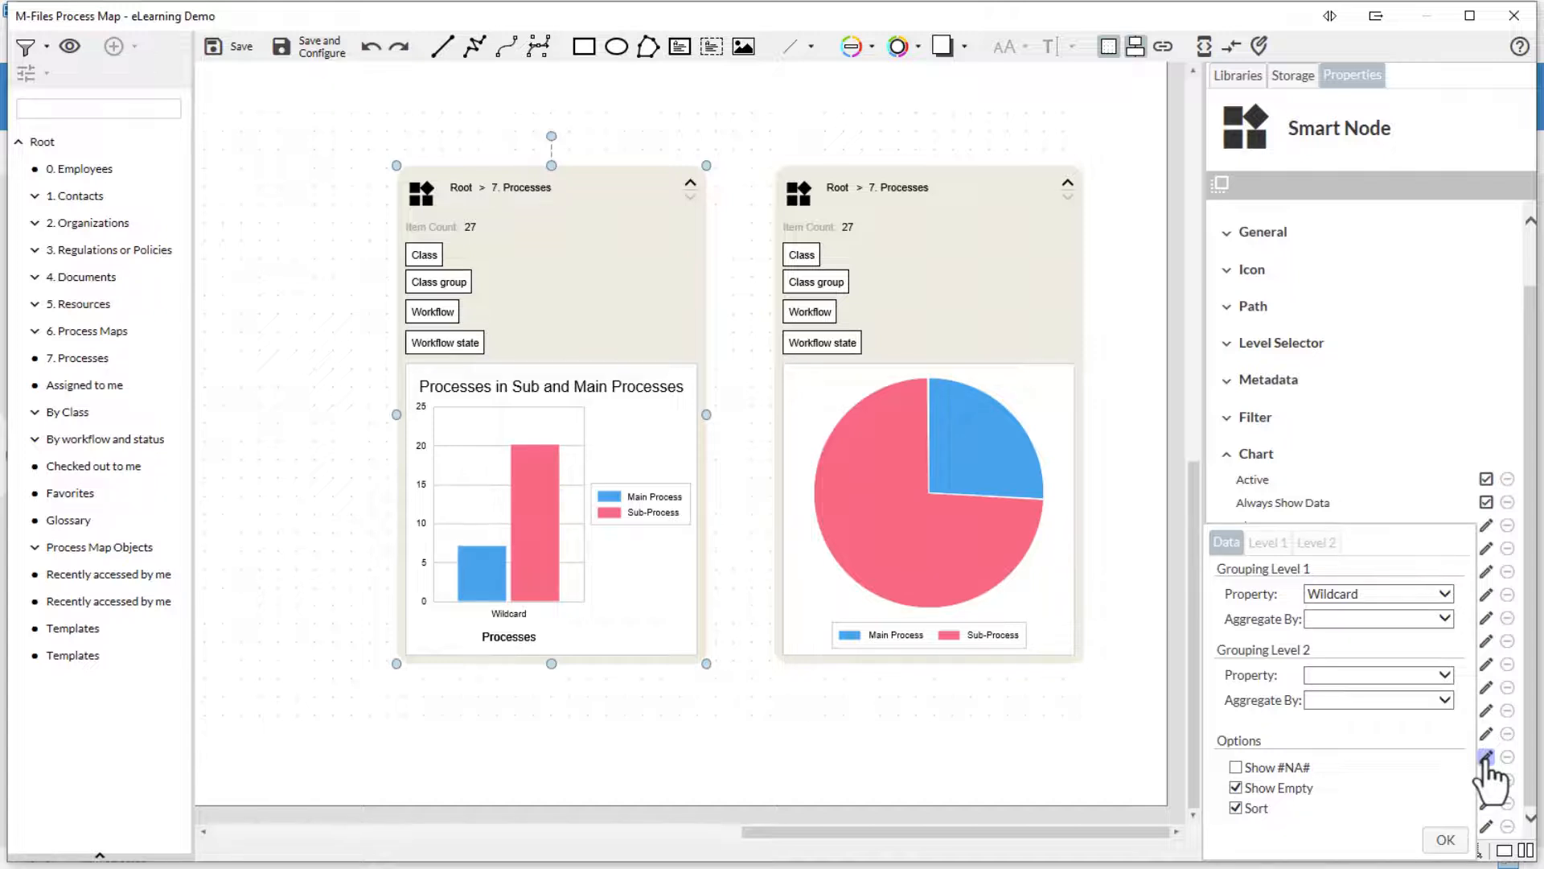
click(1392, 598)
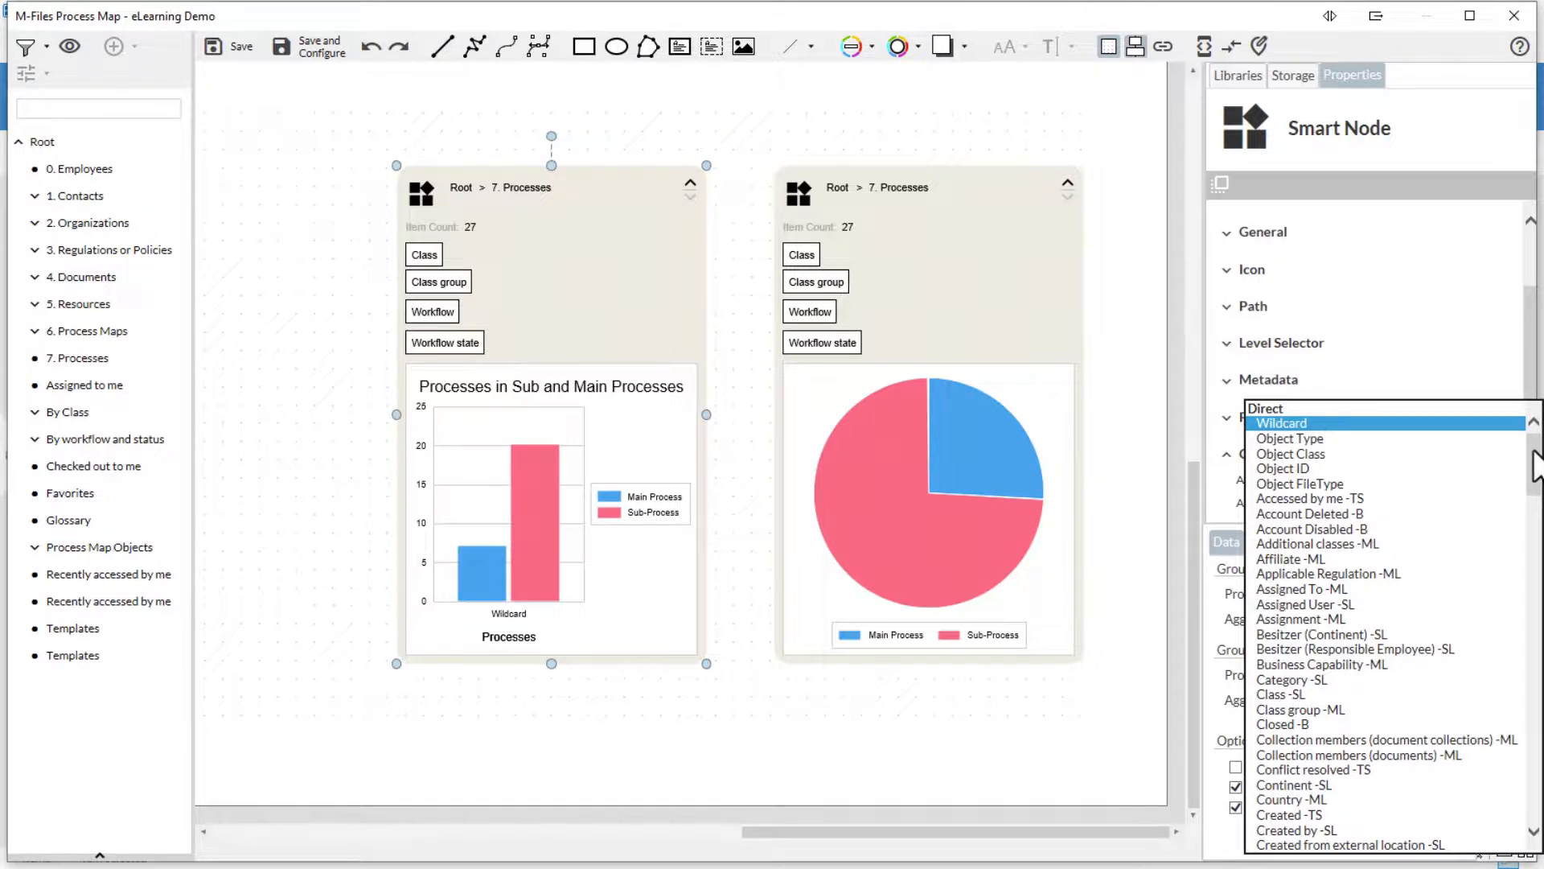
drag(1536, 466, 1535, 508)
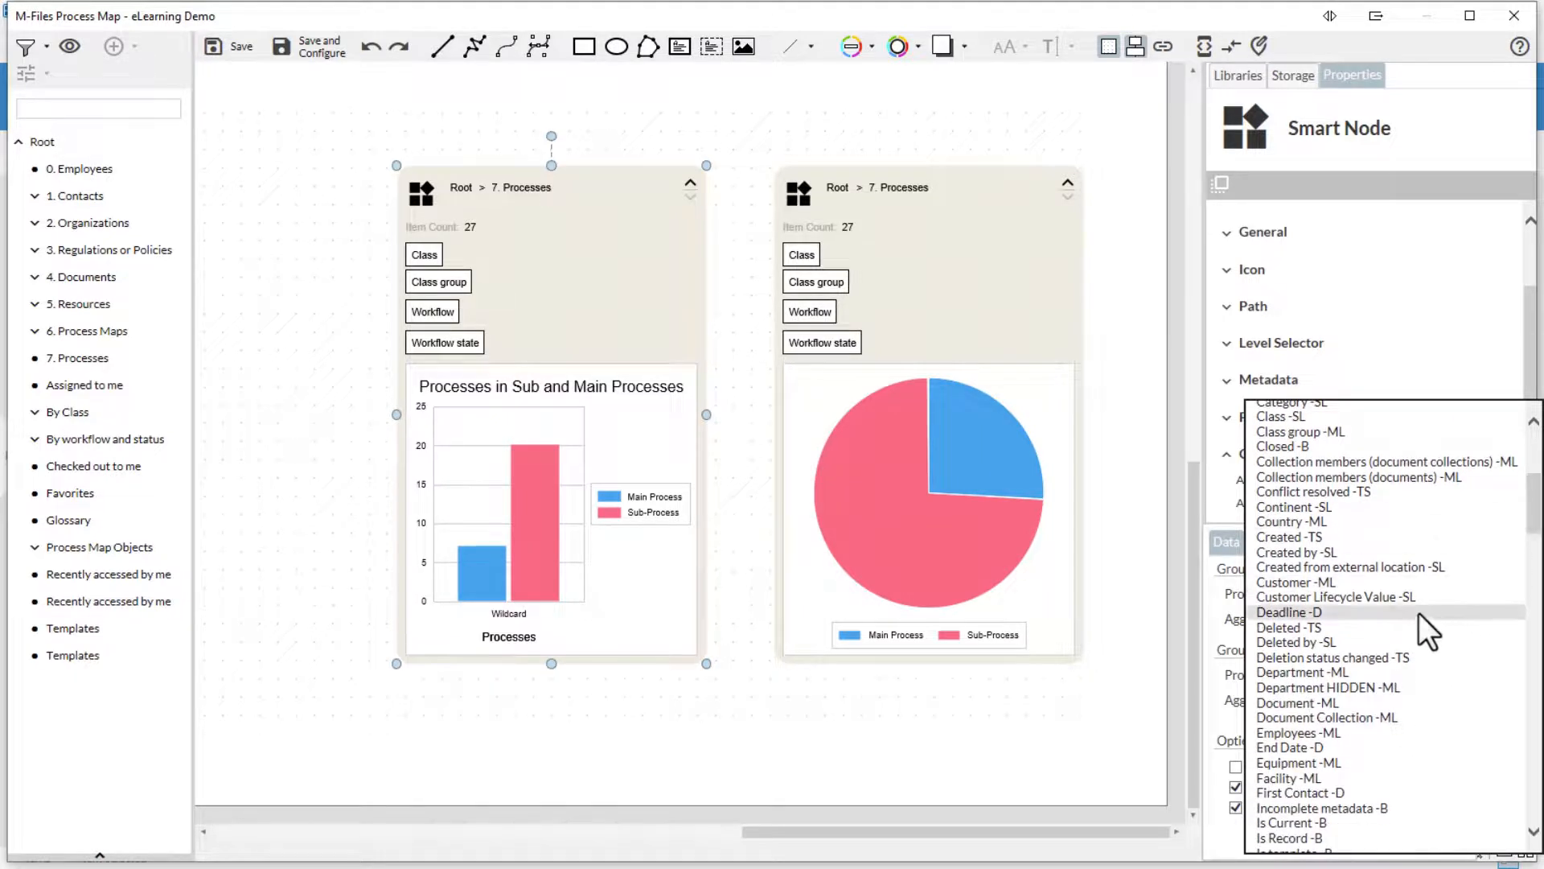
click(1325, 669)
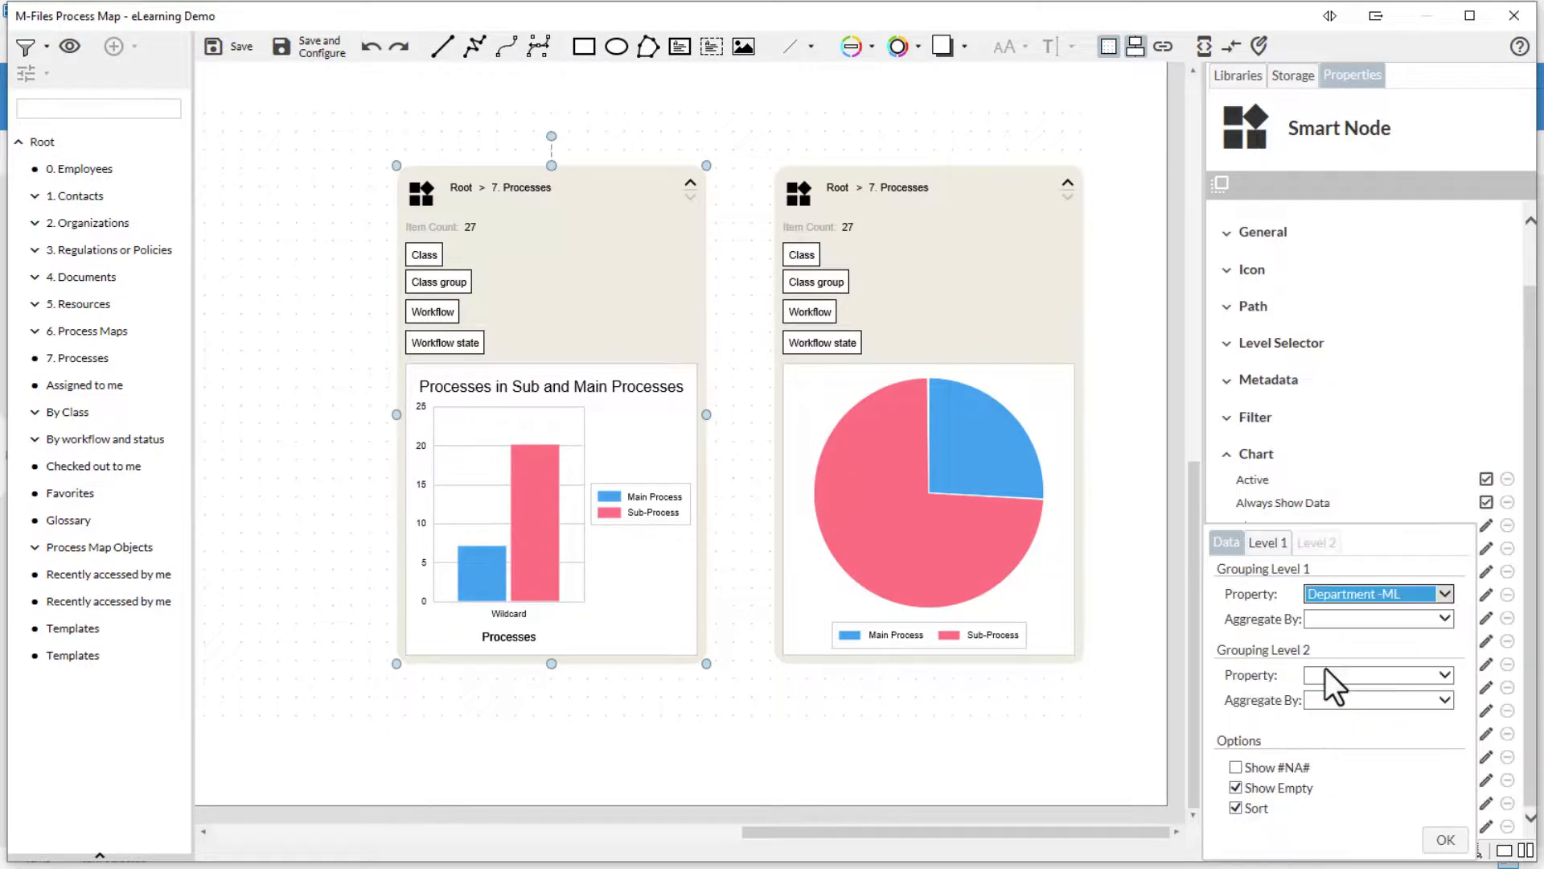
click(1445, 617)
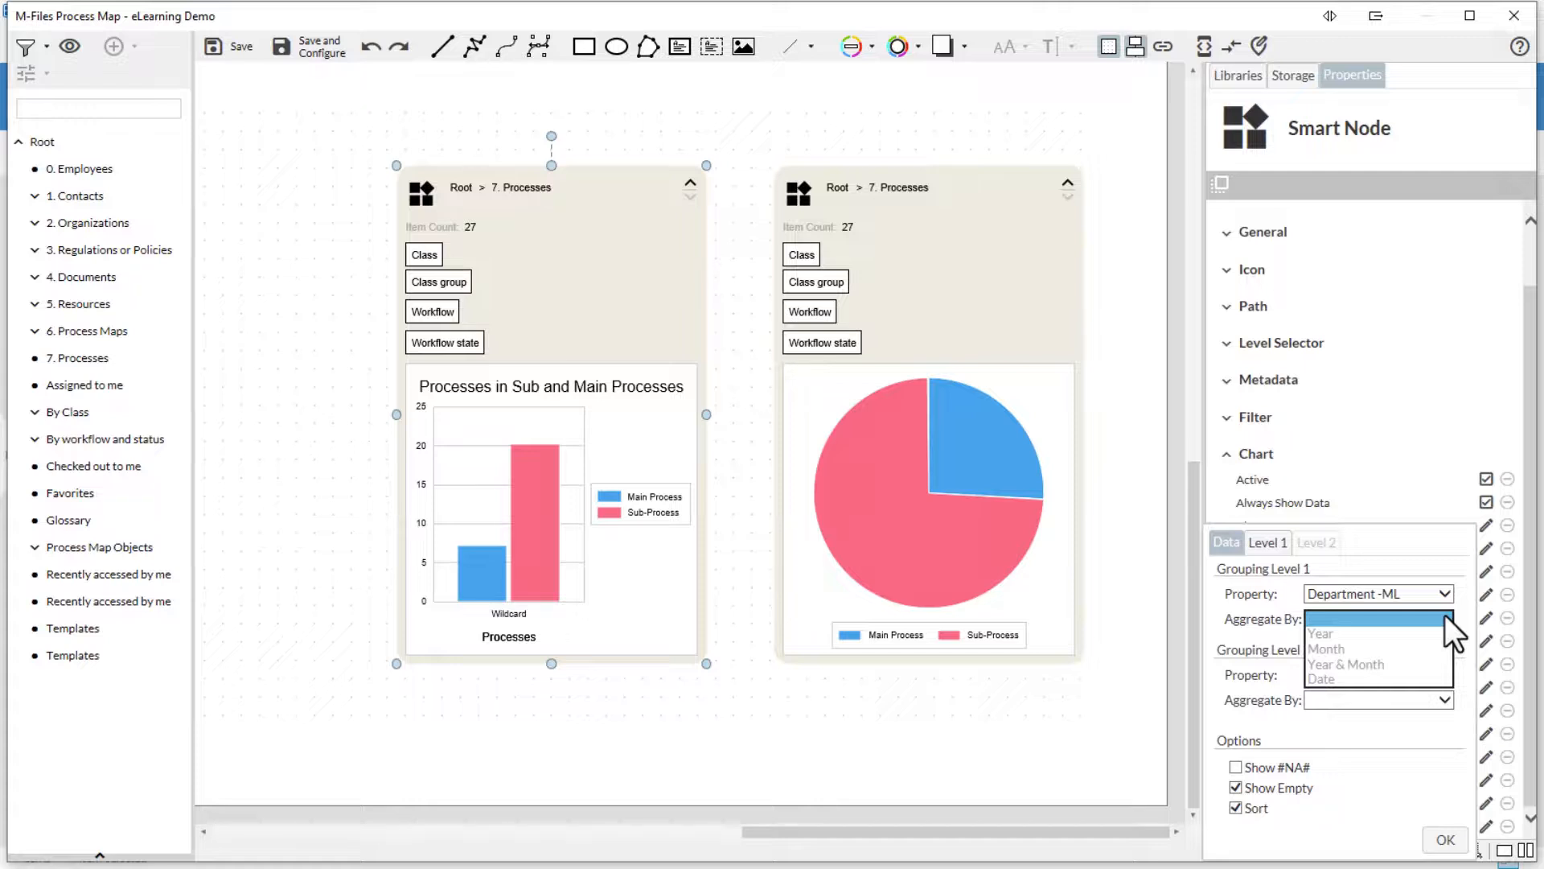
click(1445, 614)
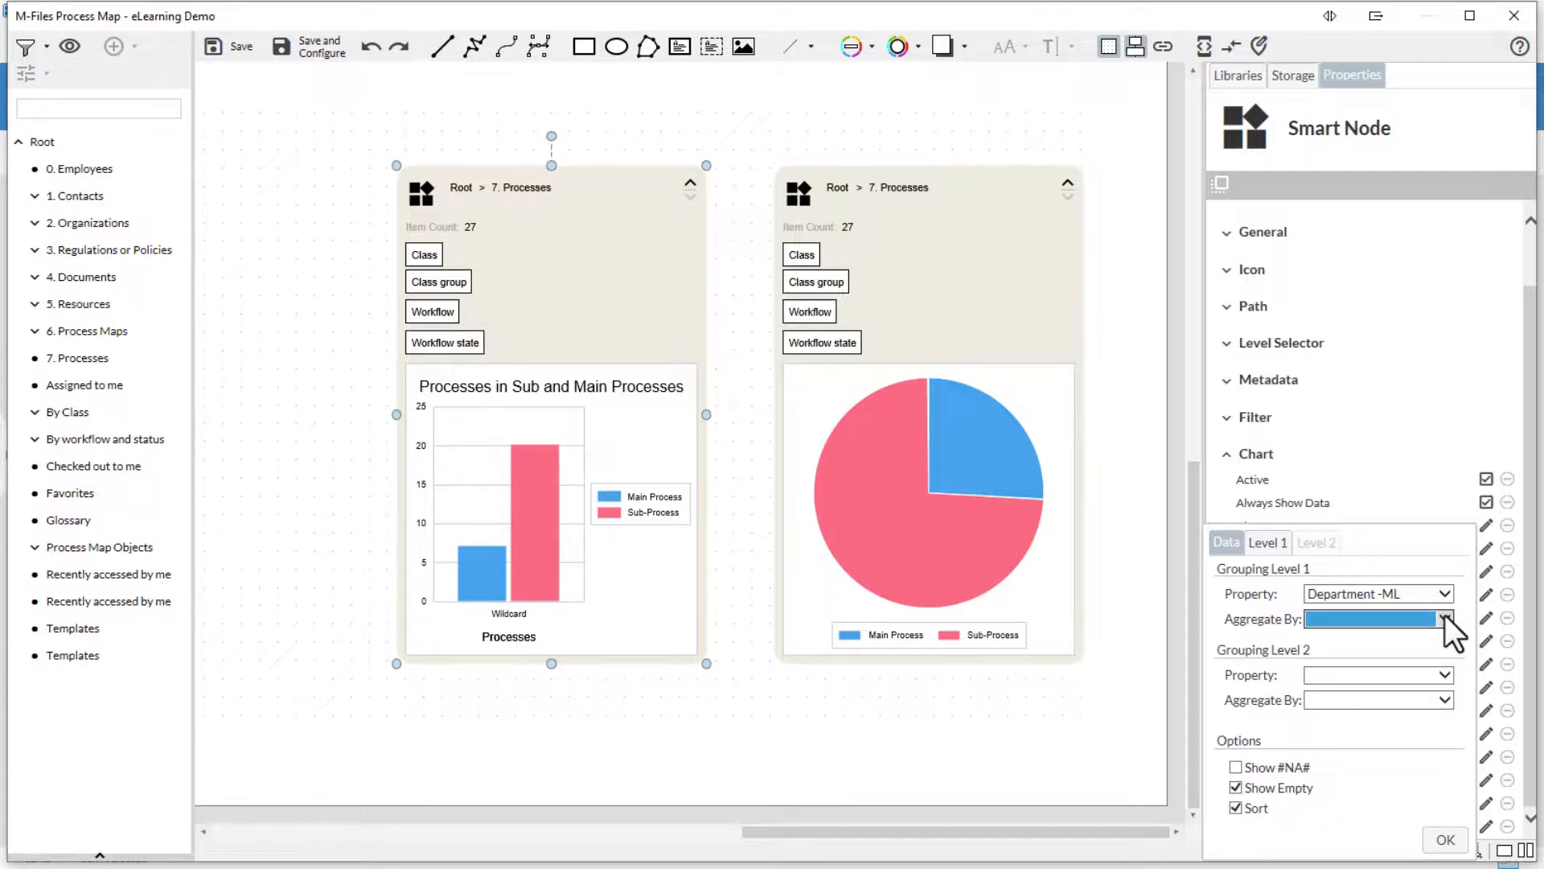
click(1445, 672)
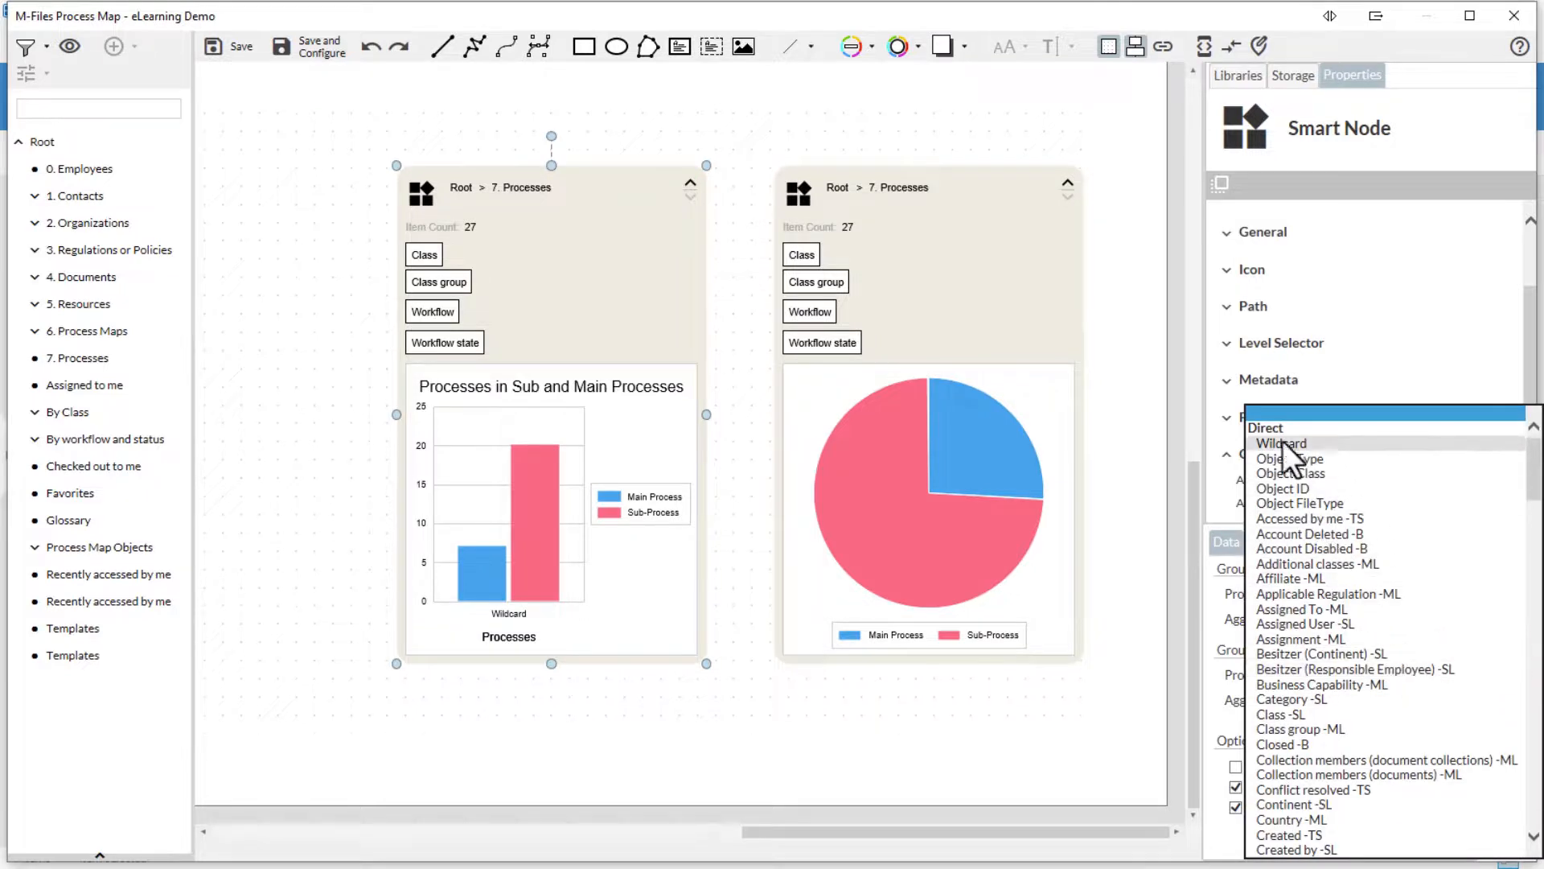
click(1266, 412)
click(1281, 543)
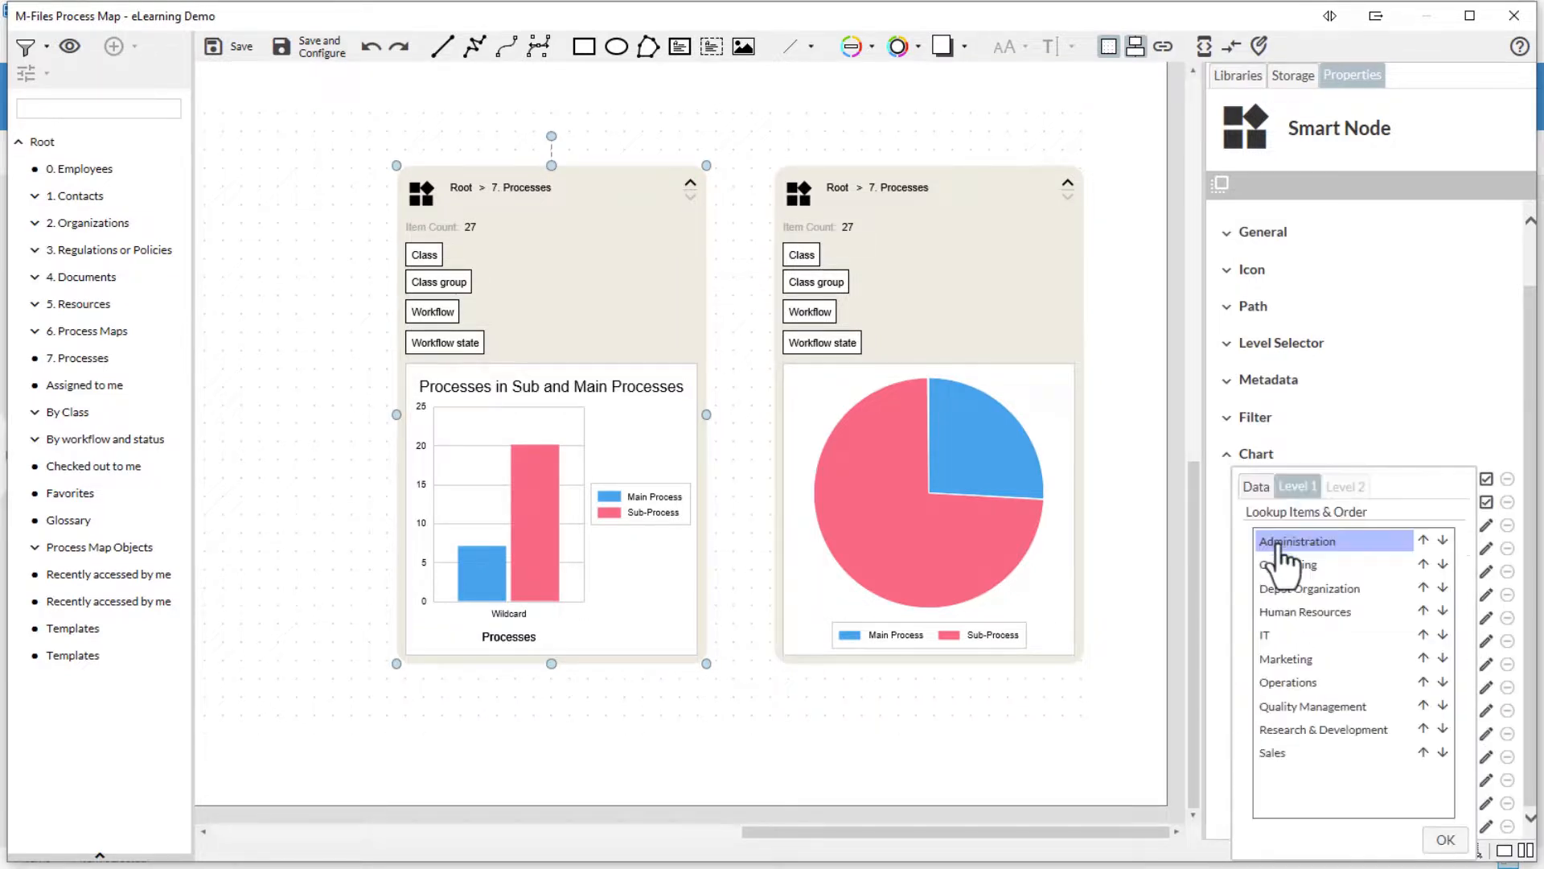
click(1256, 486)
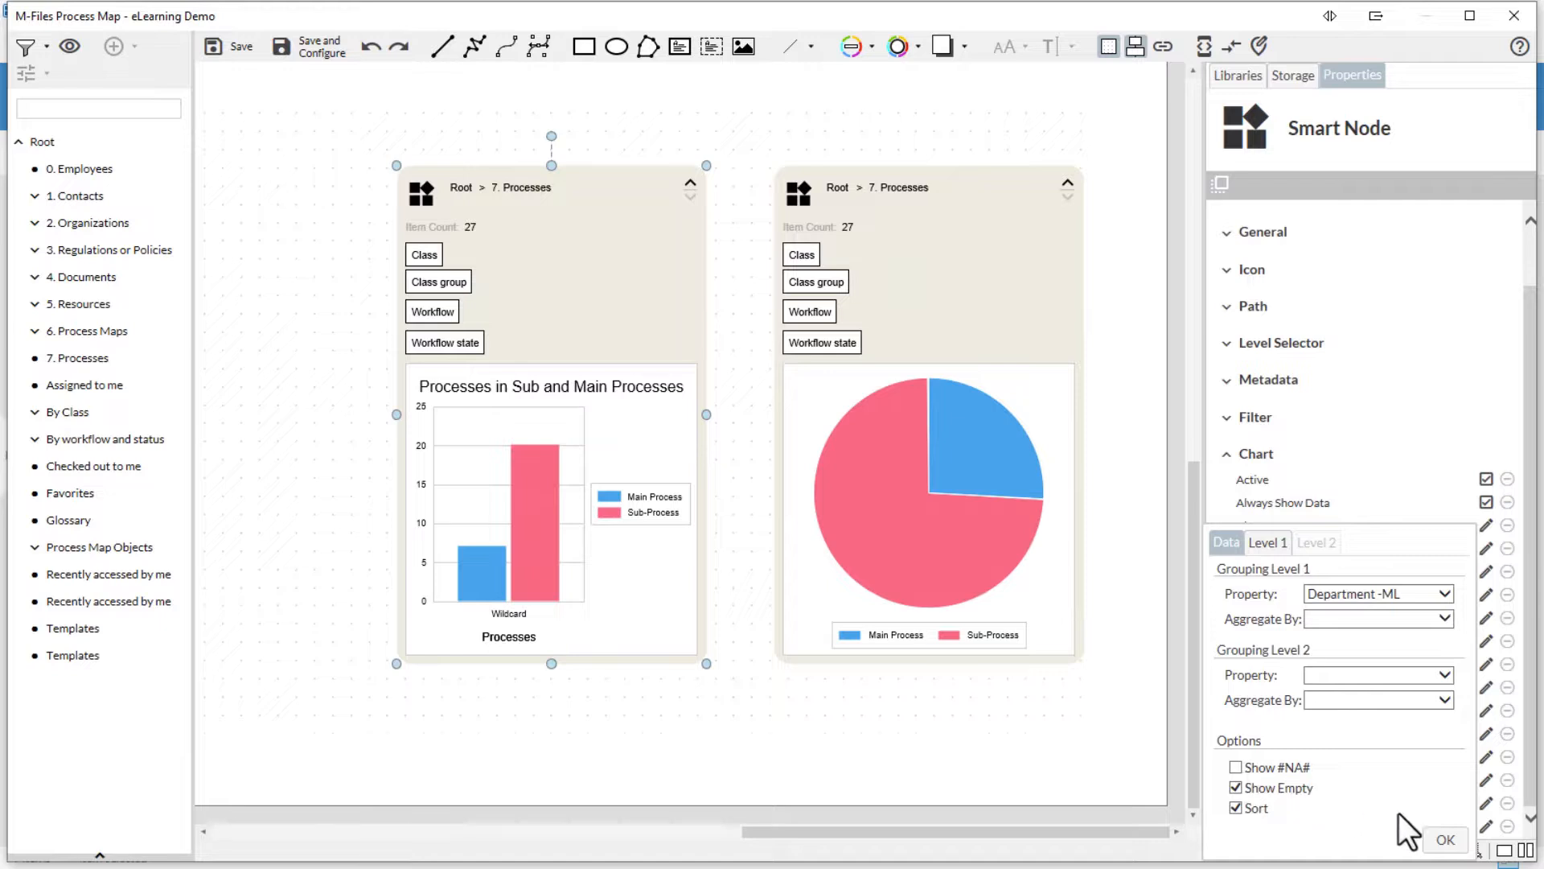
click(1446, 842)
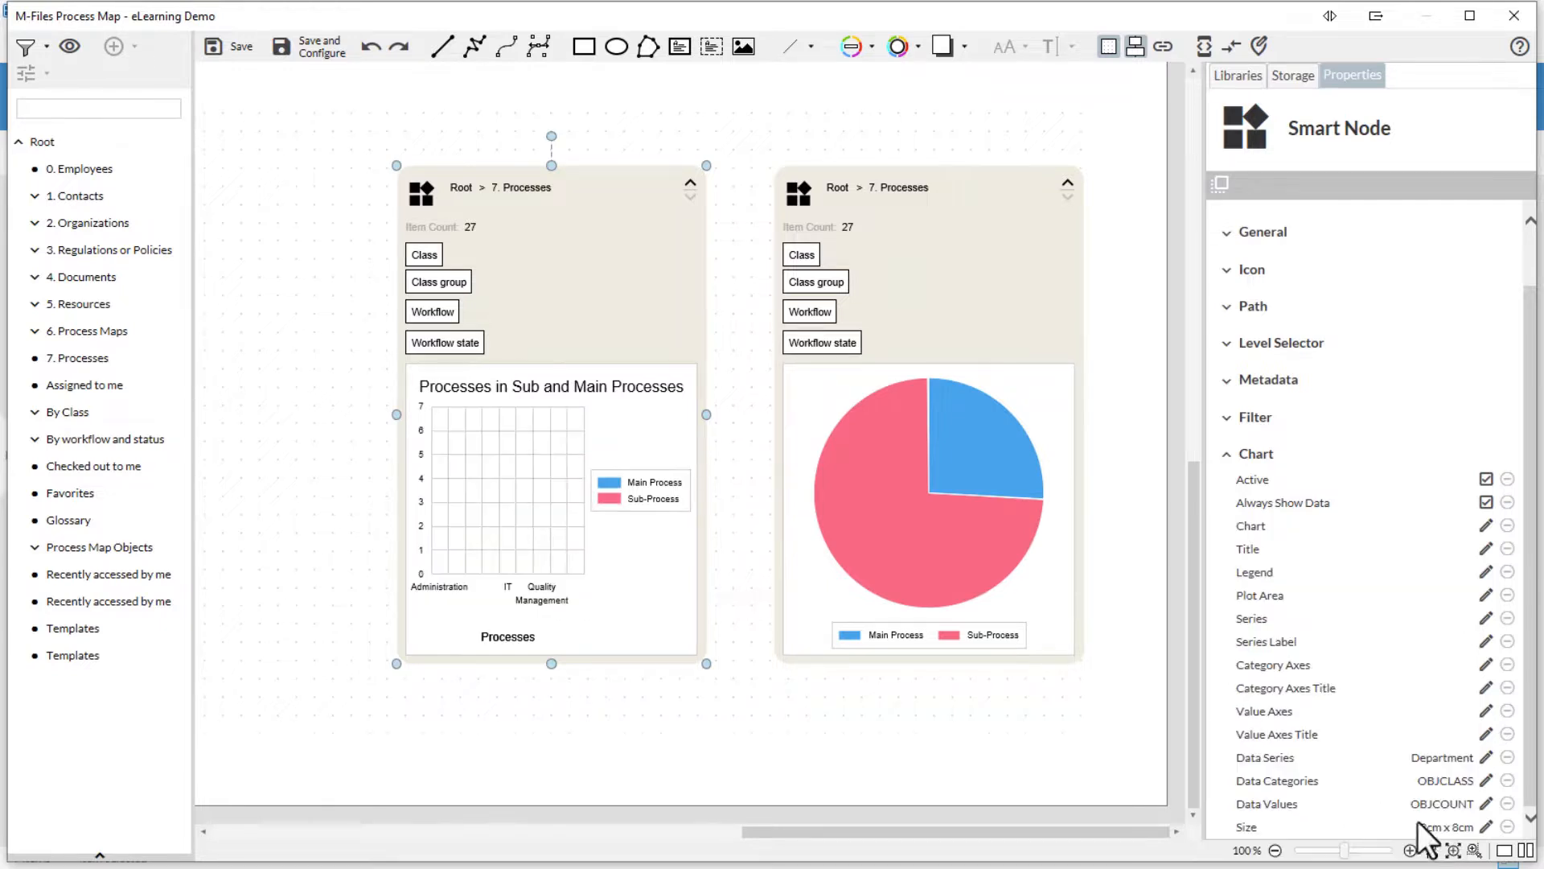
- Delete the pie-chart node and stretch the bar-chart node wider on both sides
click(1007, 346)
key(Delete)
click(696, 346)
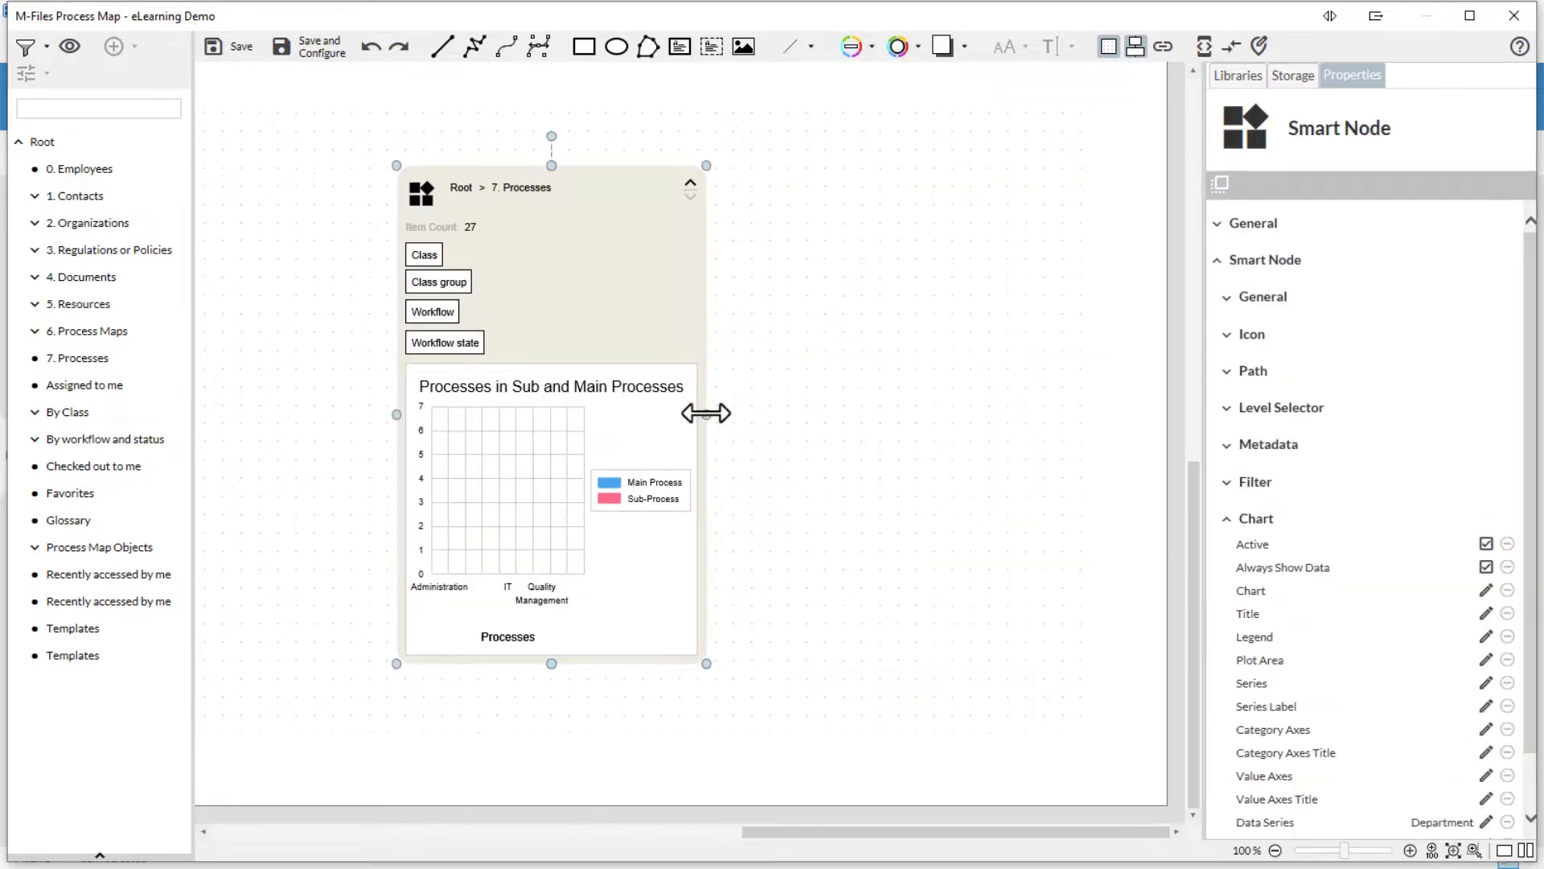
drag(706, 412, 1081, 418)
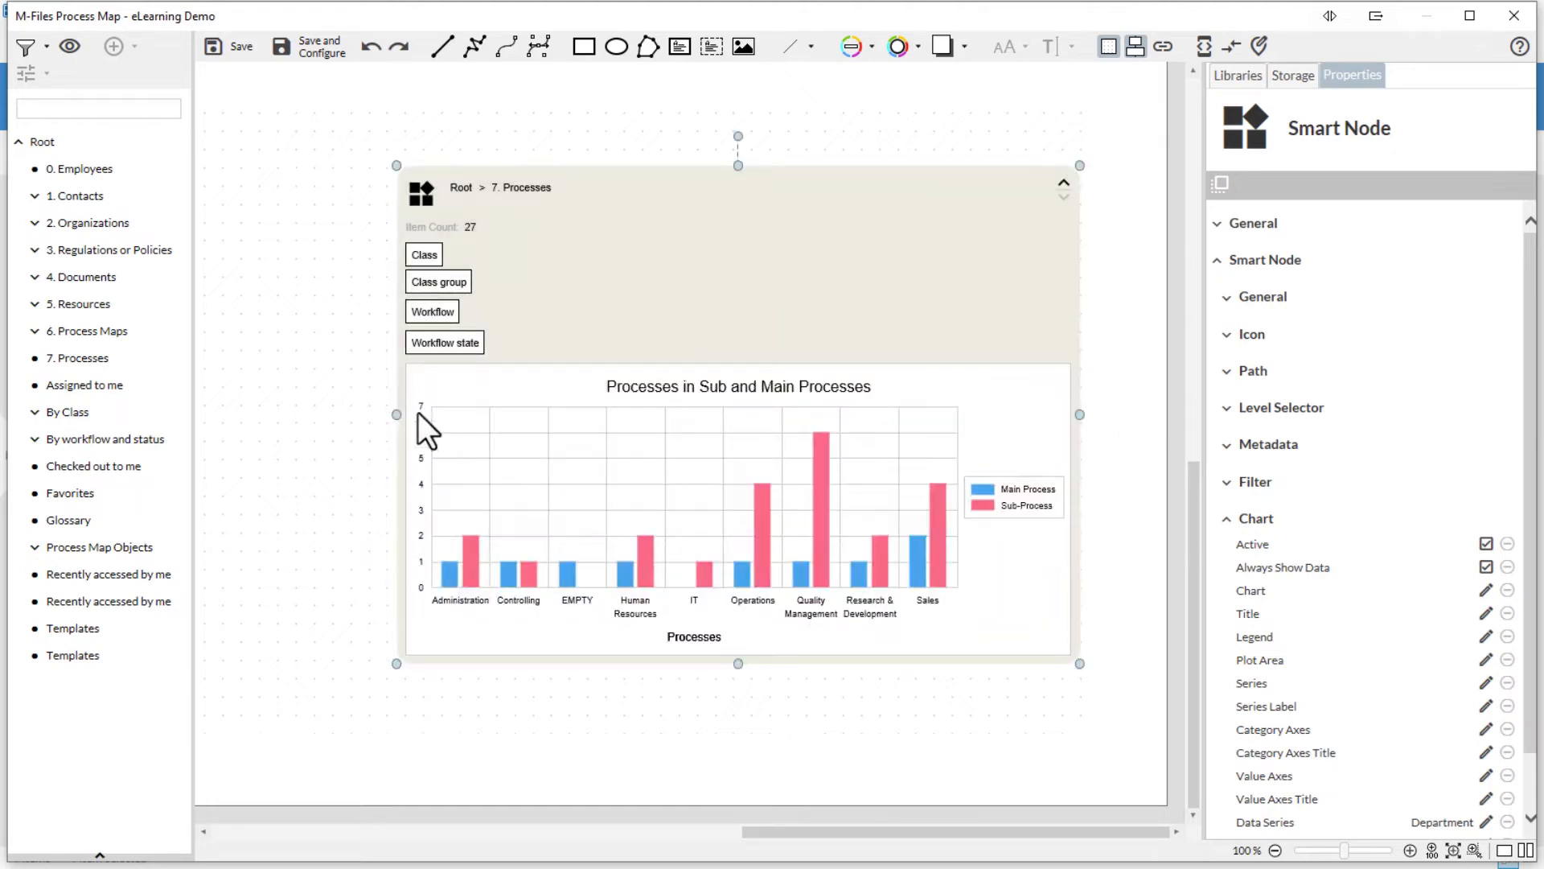
drag(396, 414, 223, 414)
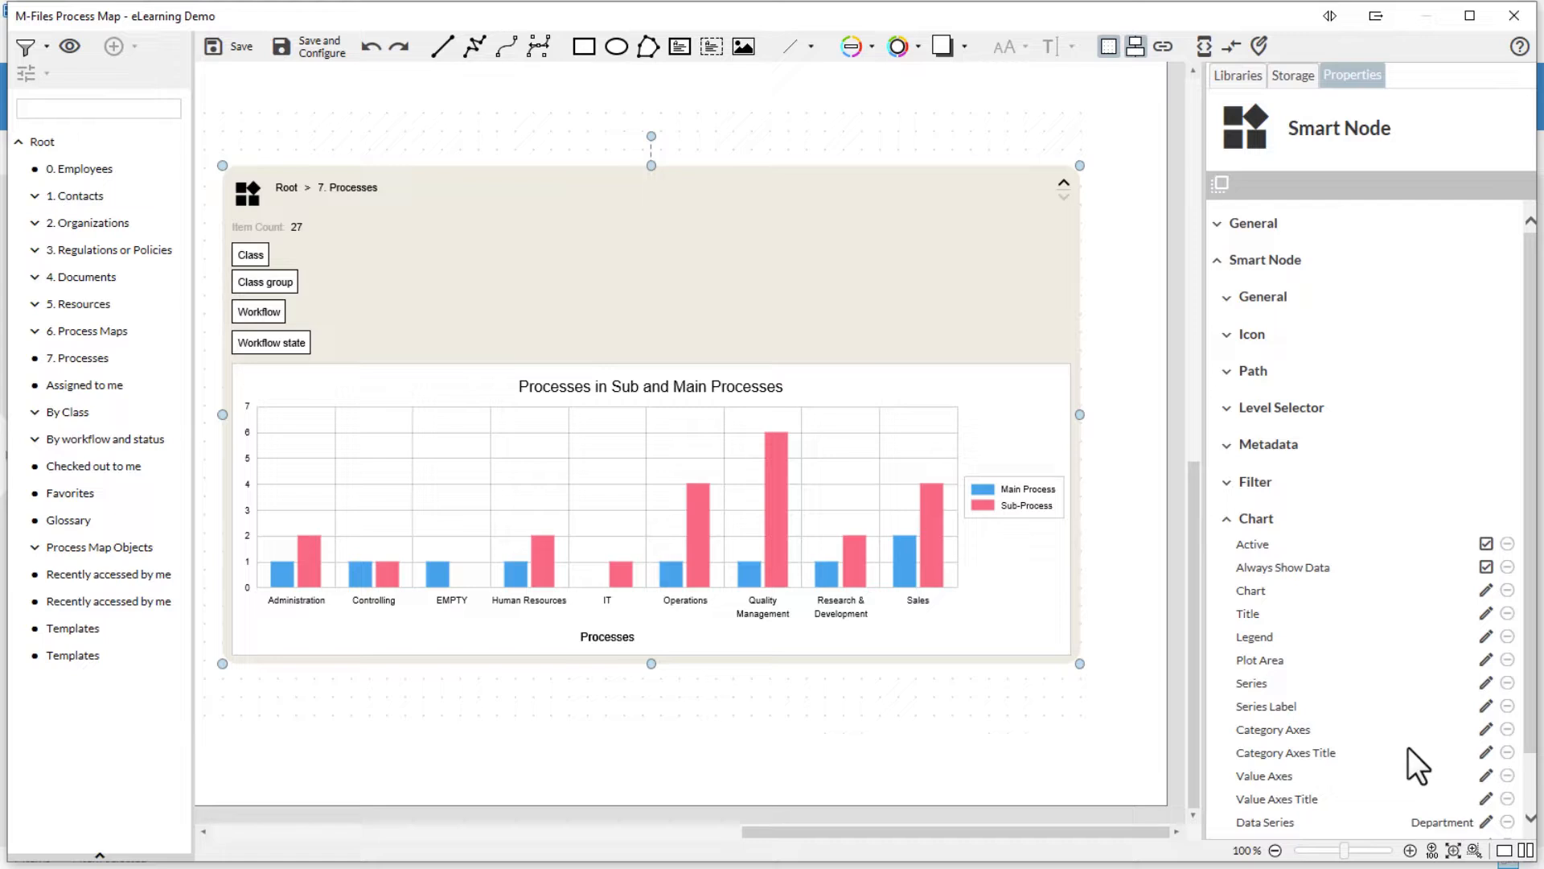
scroll(1409, 748, down, 1)
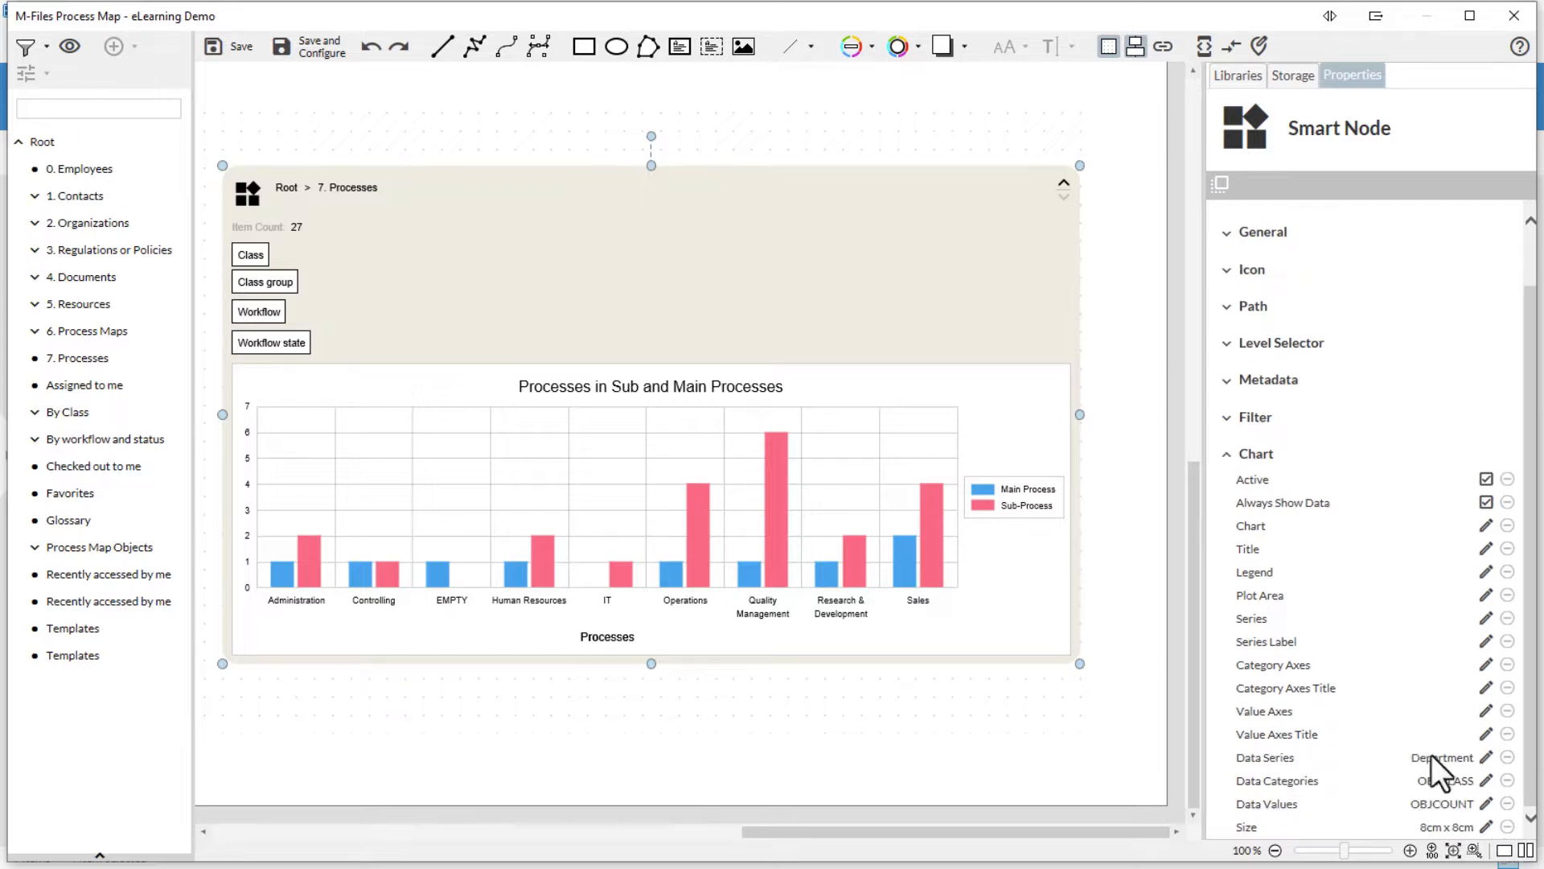
click(1485, 779)
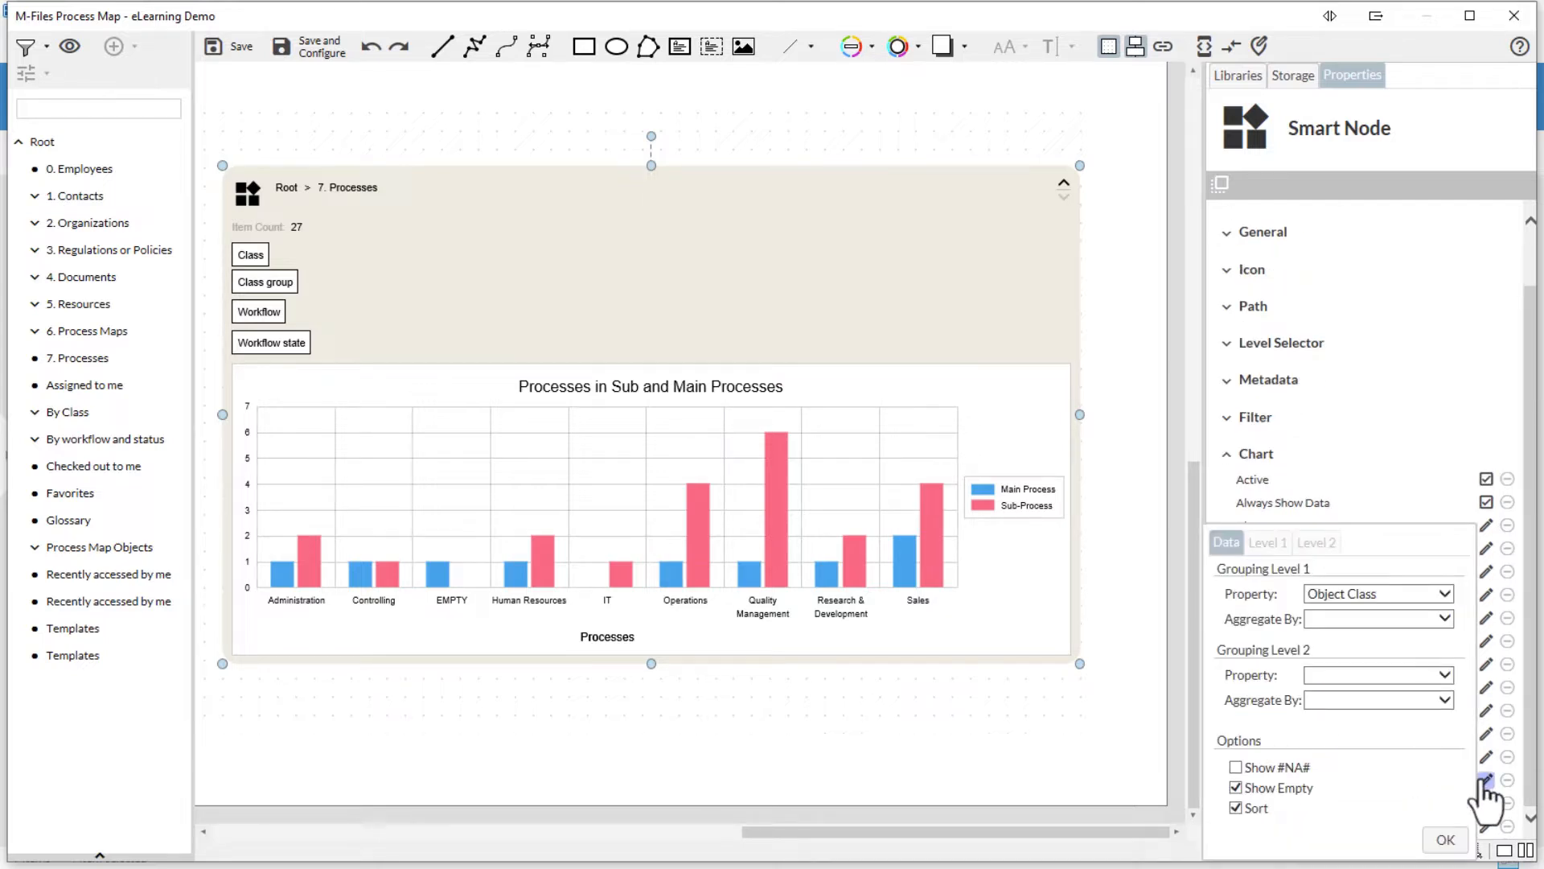
click(1401, 599)
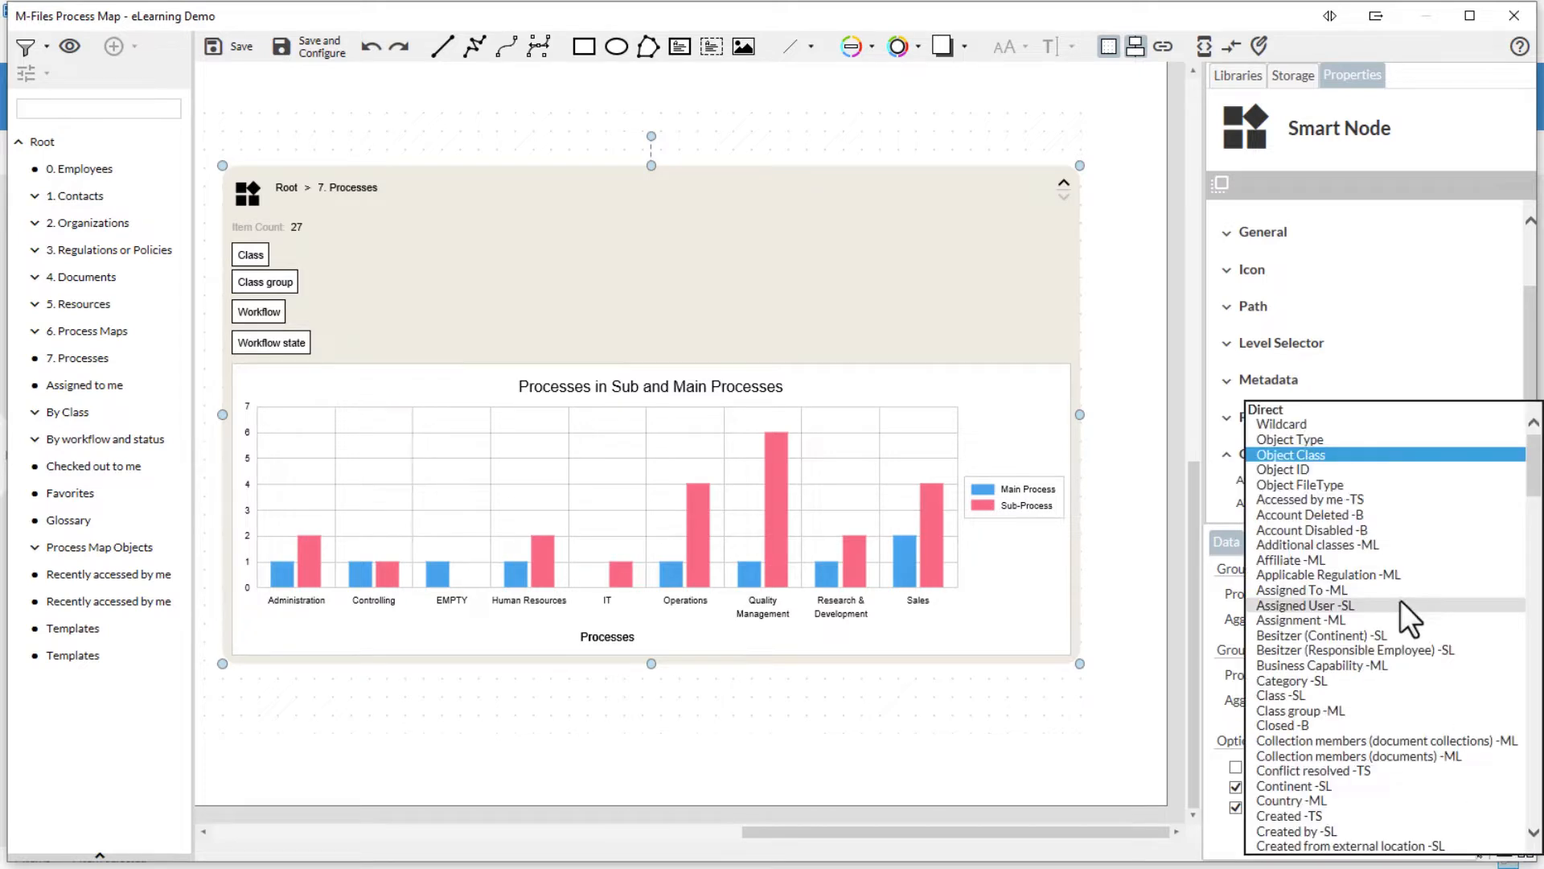
click(1329, 455)
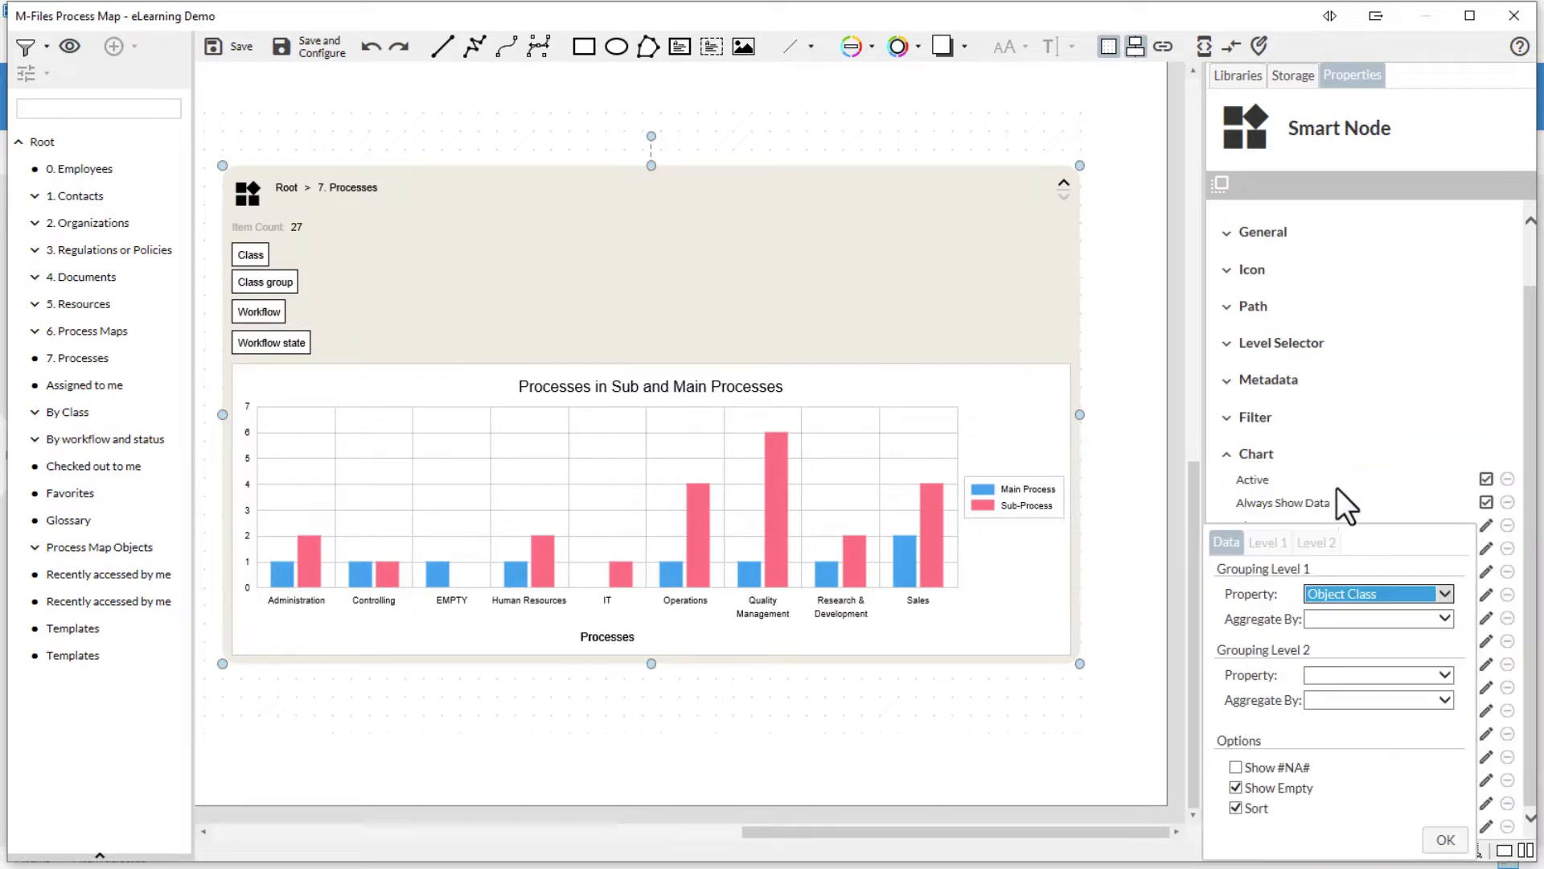
click(1442, 835)
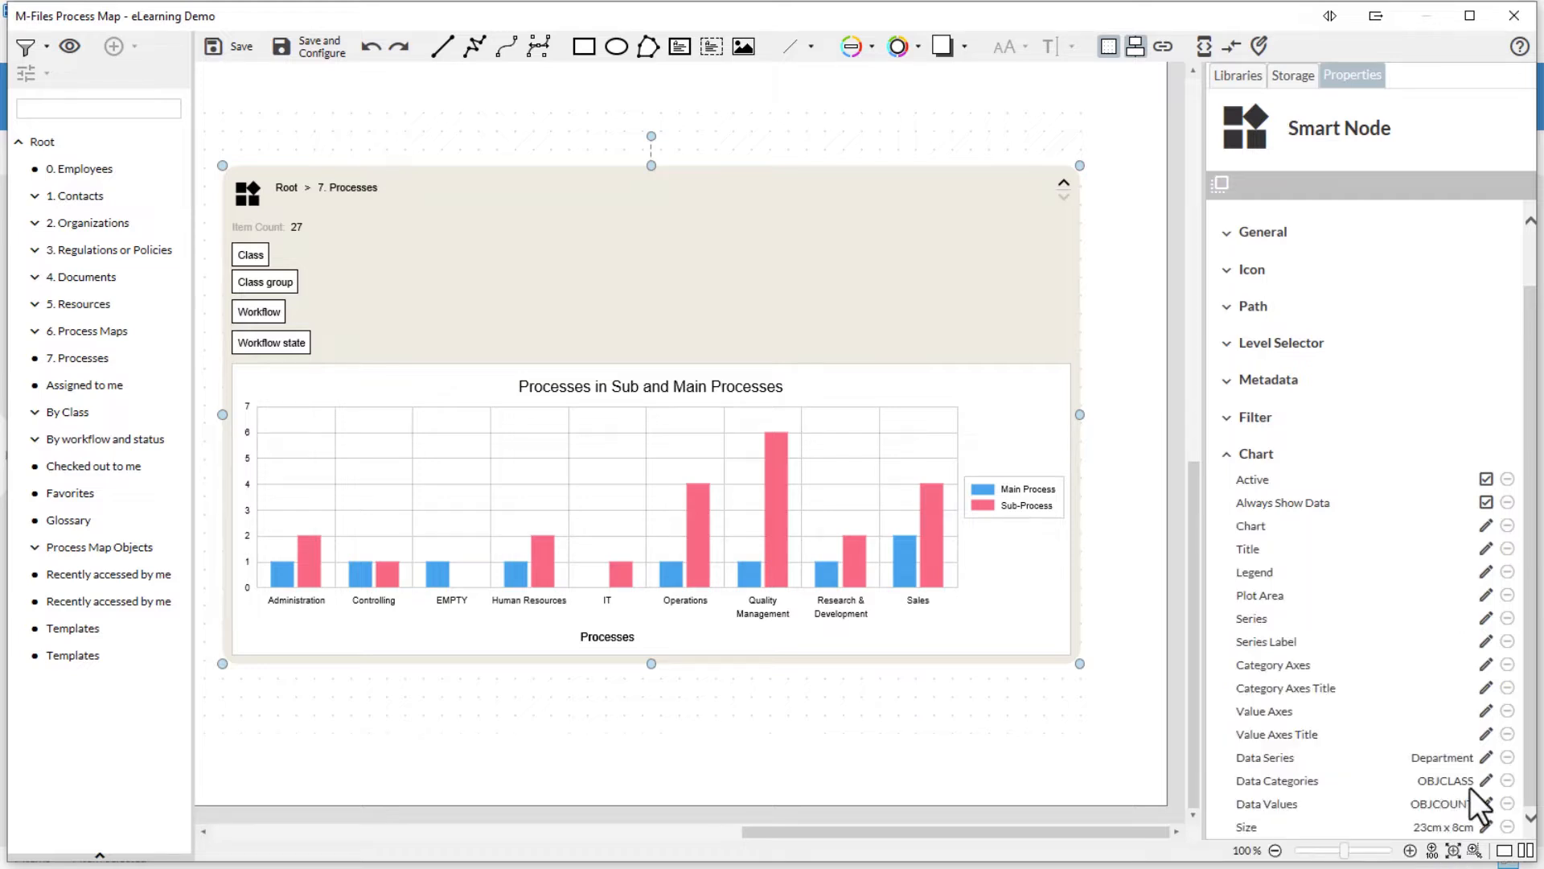
click(1486, 804)
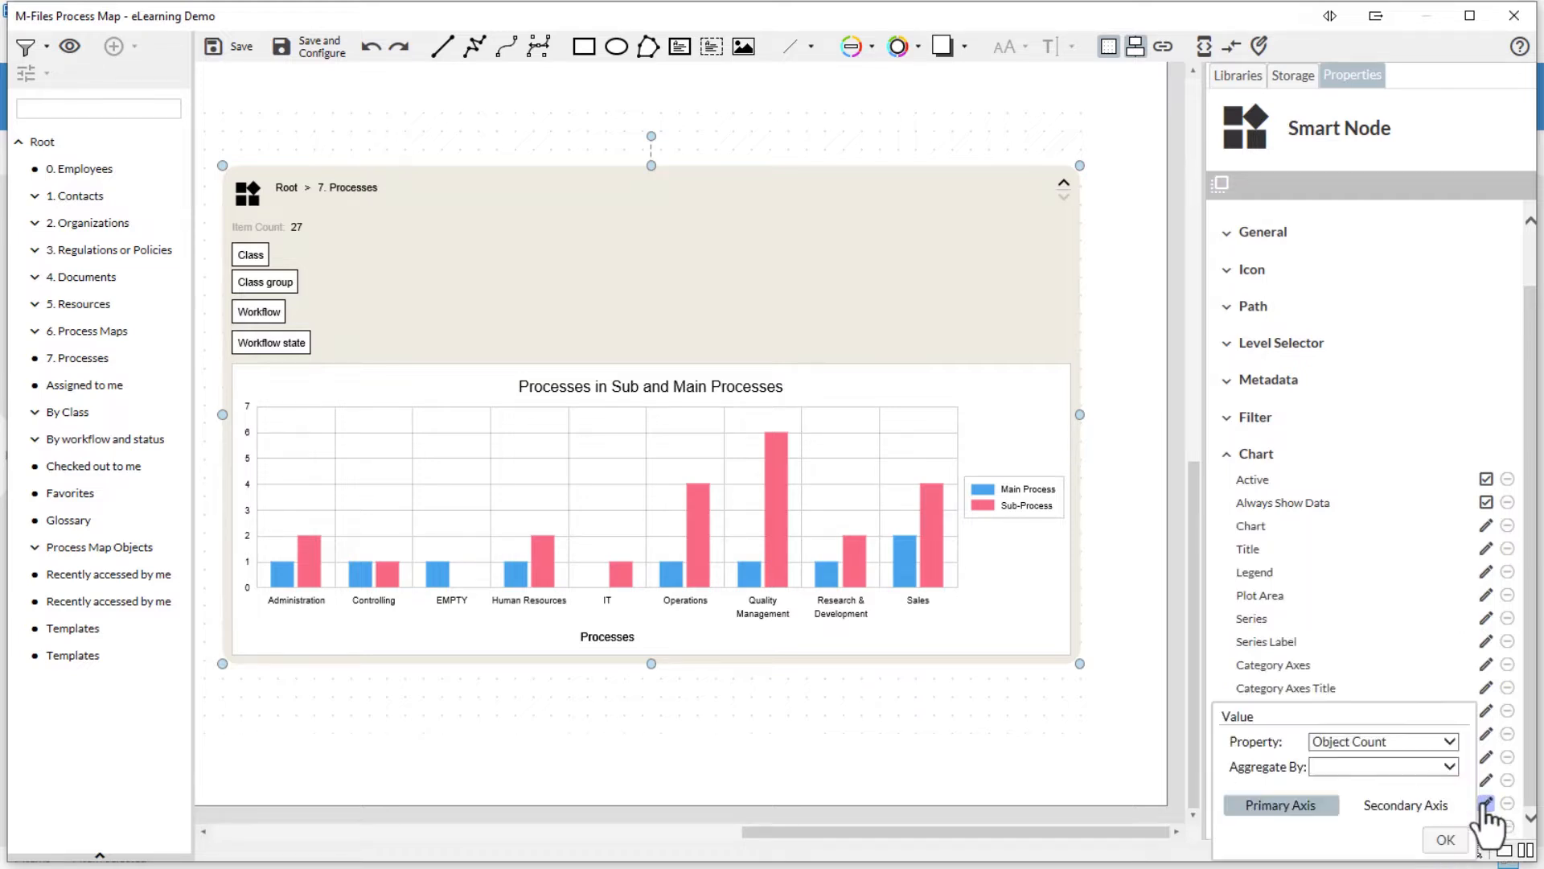
click(1440, 745)
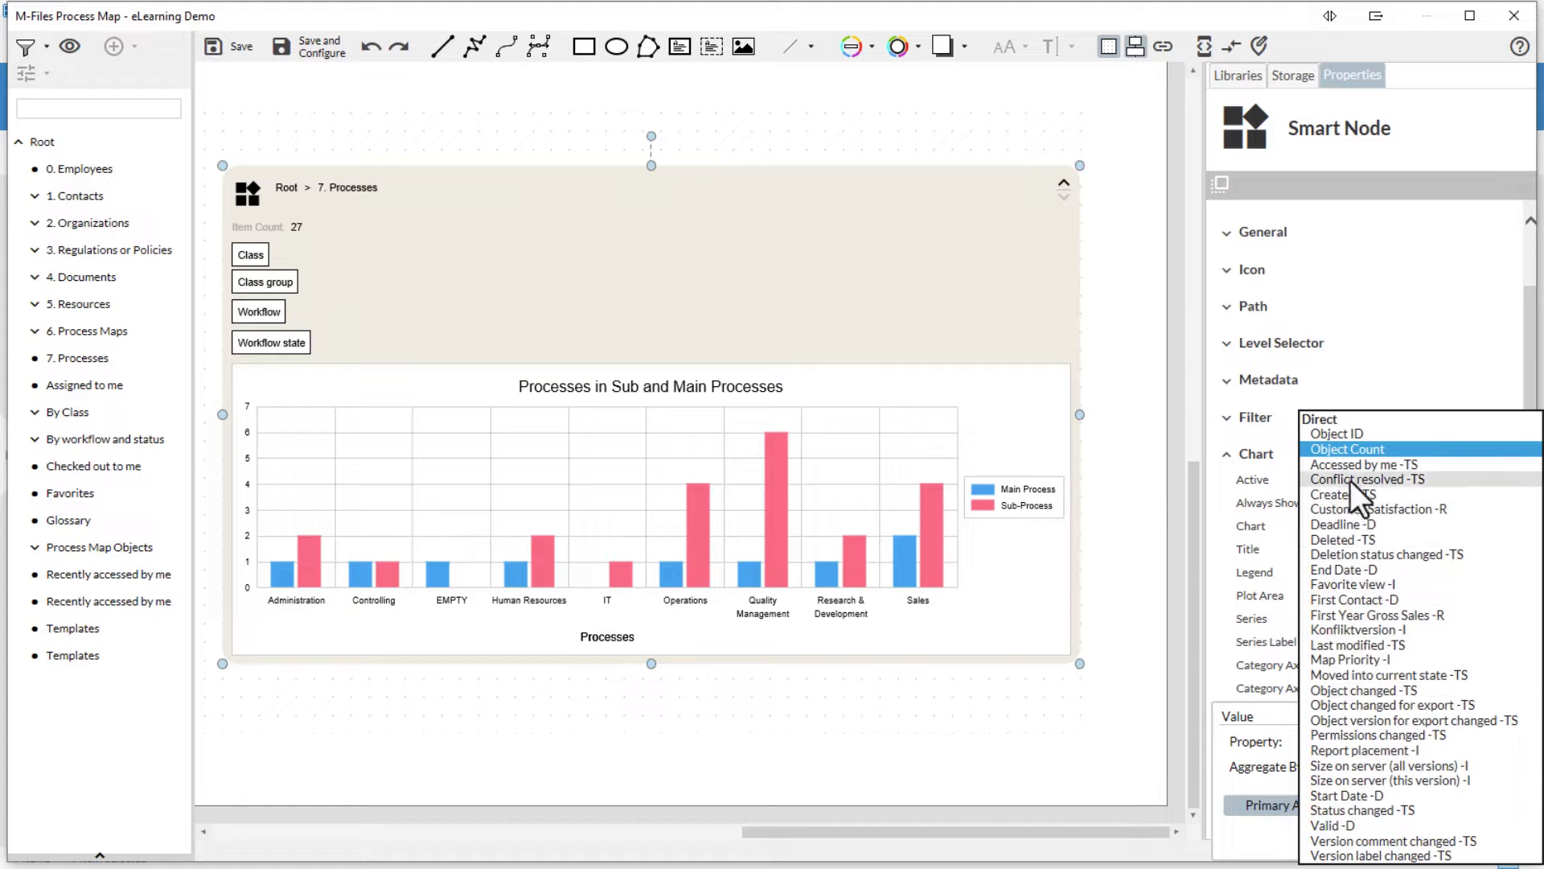
click(1276, 719)
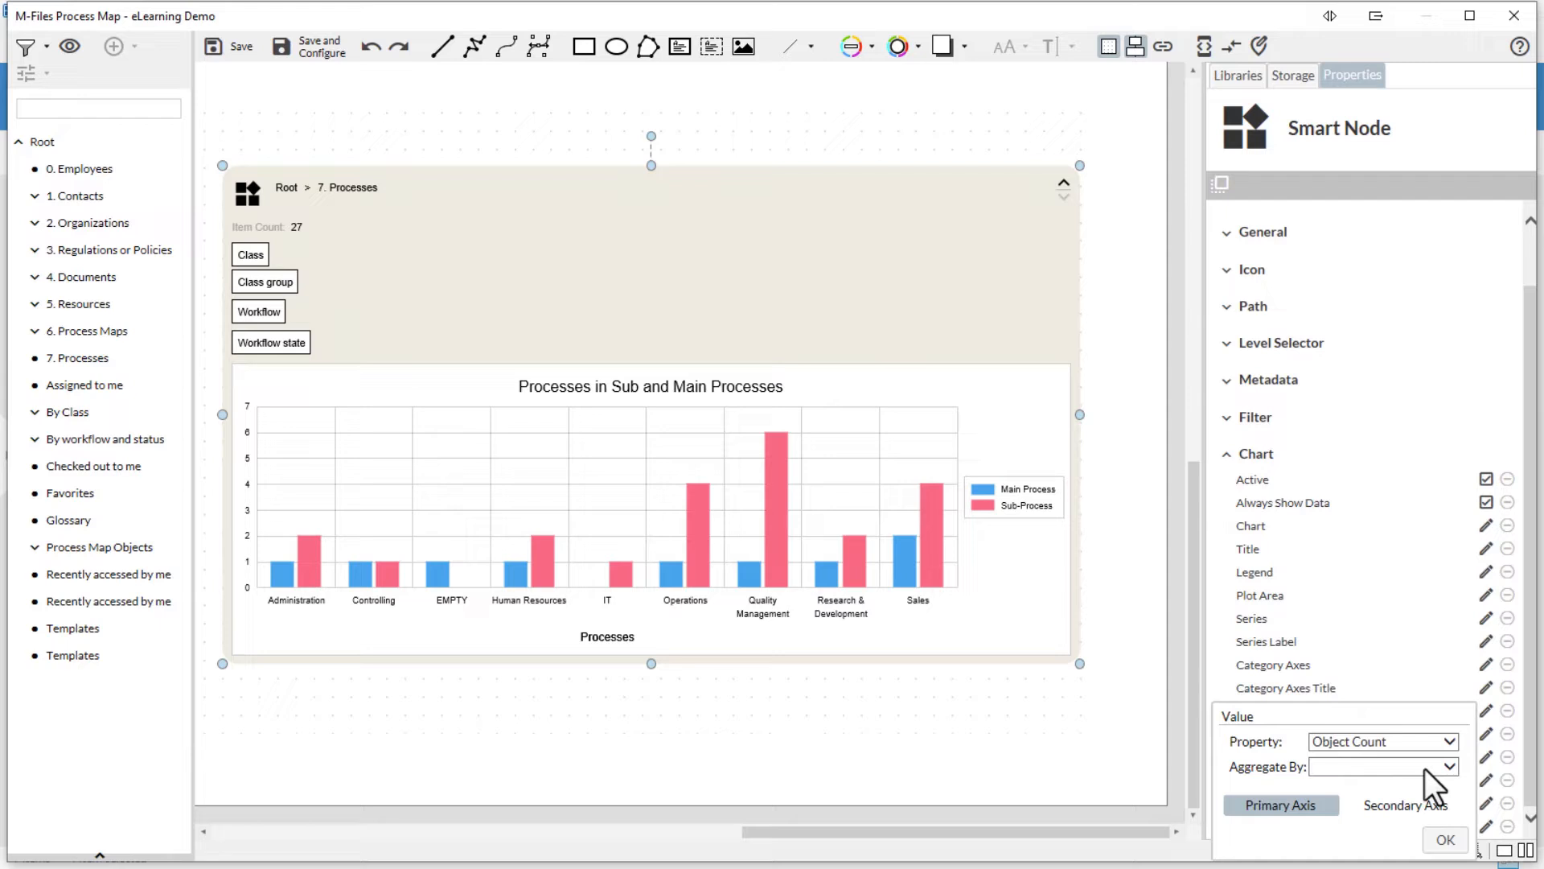
click(1446, 841)
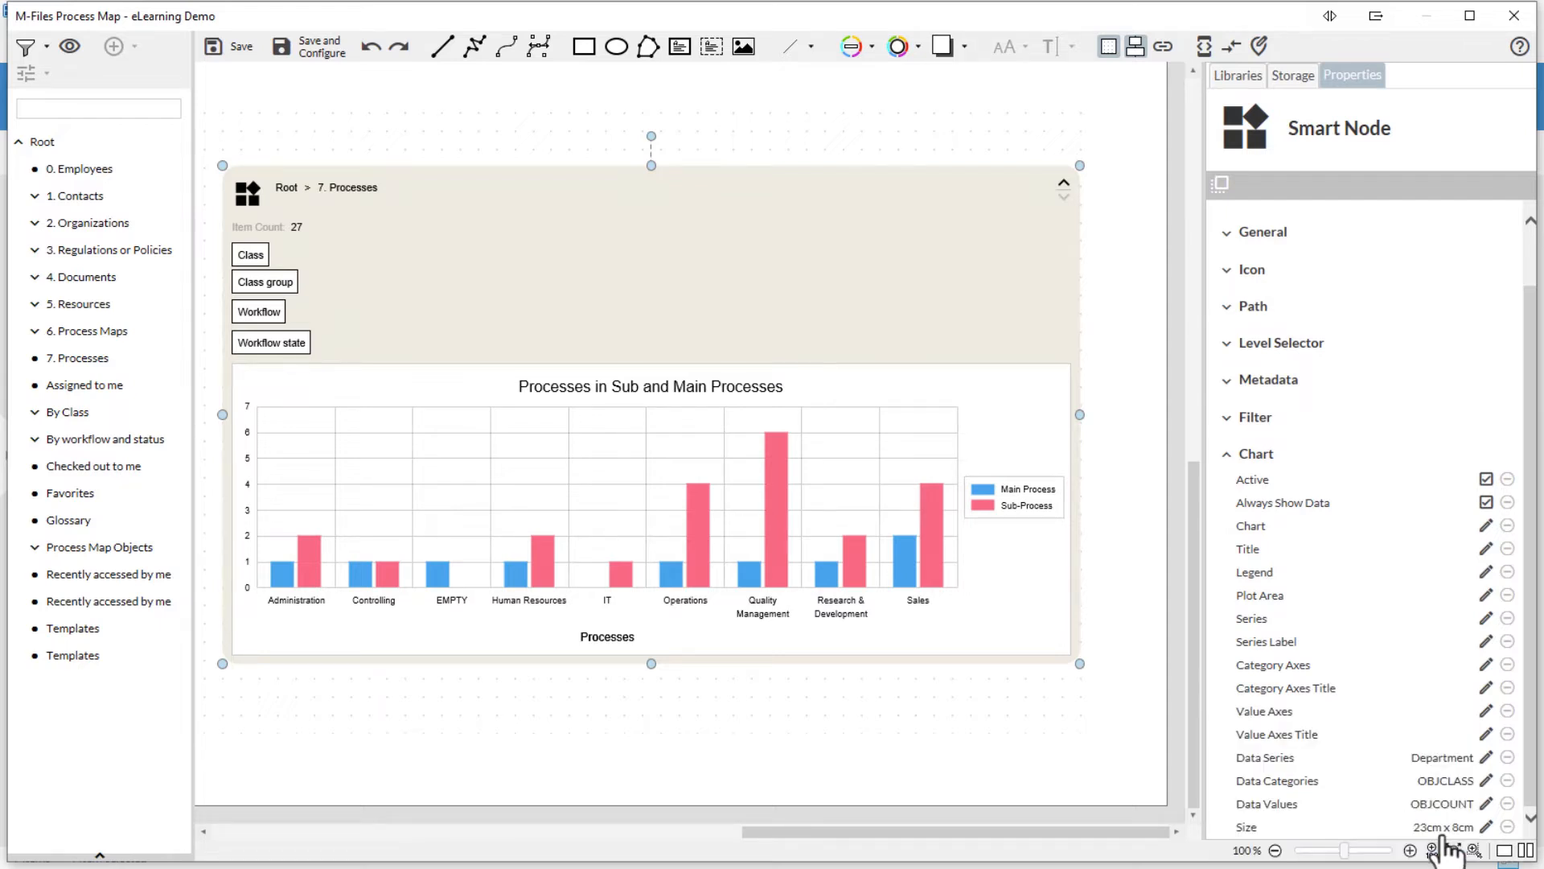